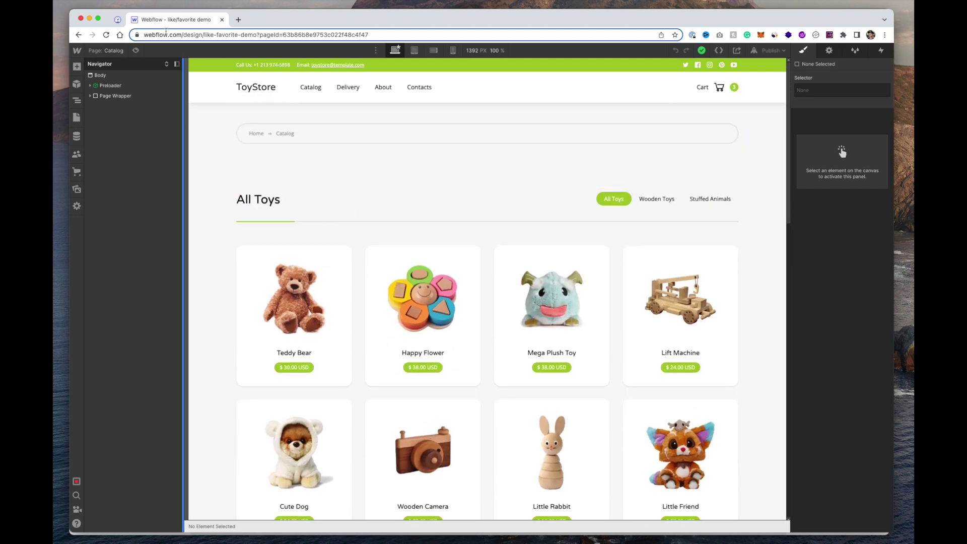
Switch to the Jetboost dashboard and create a Favorite CMS Items booster for the like/favorite demo site.
click(119, 20)
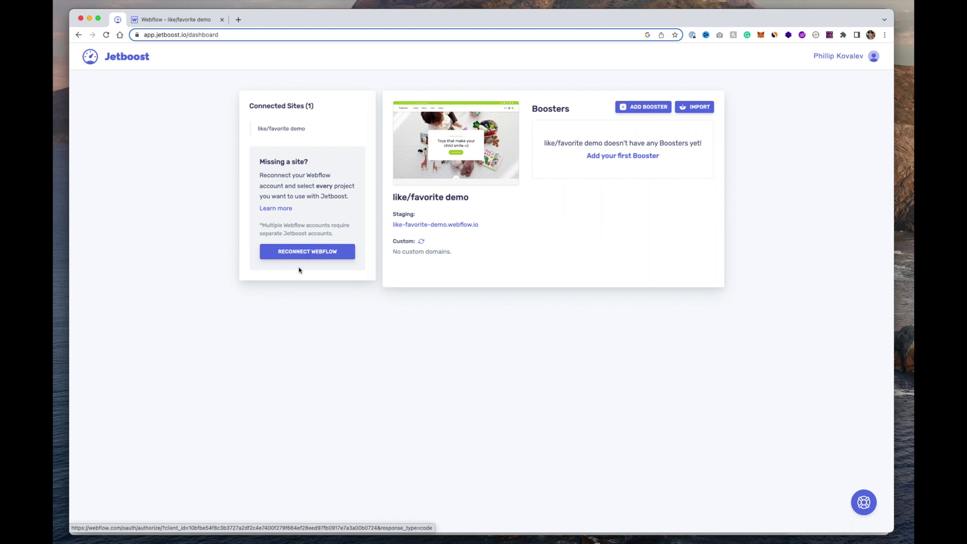
mouse_move(470, 197)
mouse_down()
mouse_move(395, 201)
mouse_move(472, 202)
mouse_up()
triple_click(394, 199)
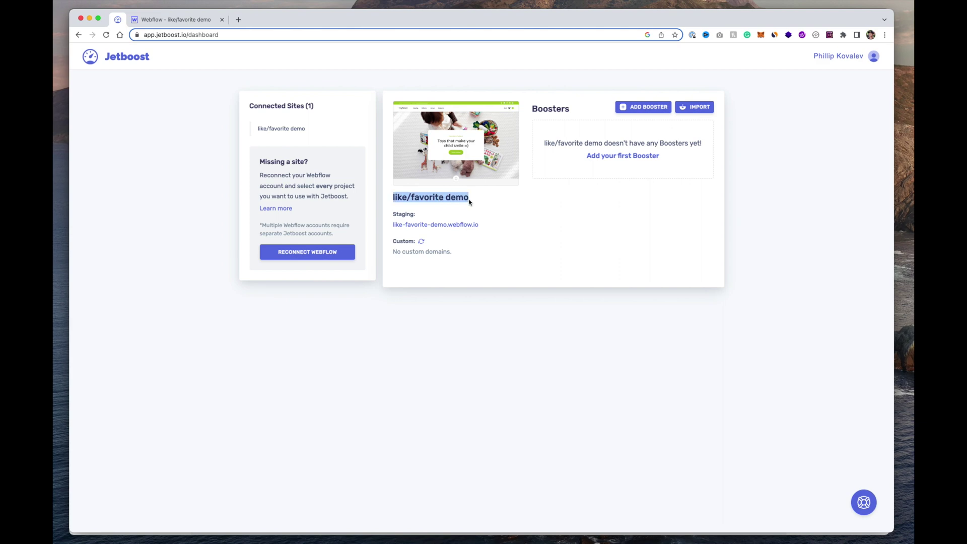
click(472, 201)
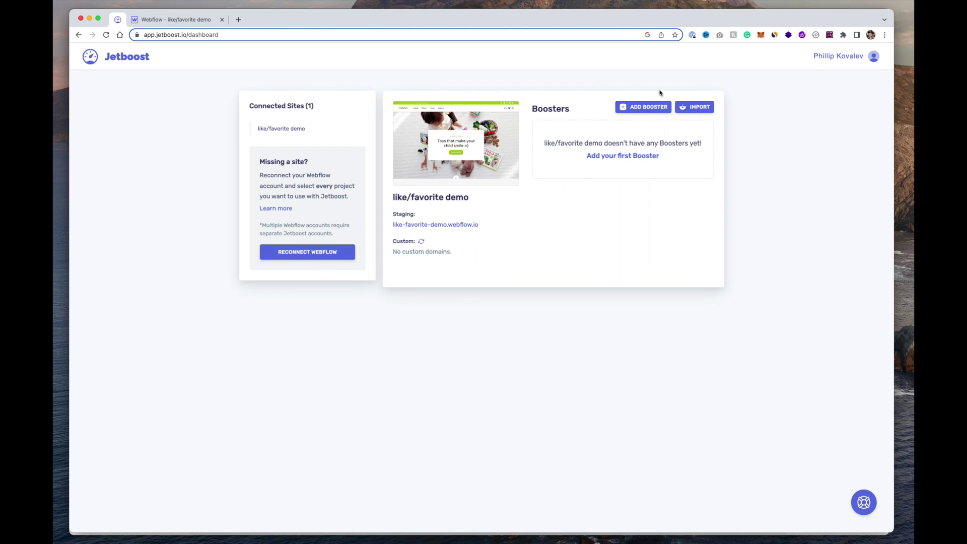
click(647, 108)
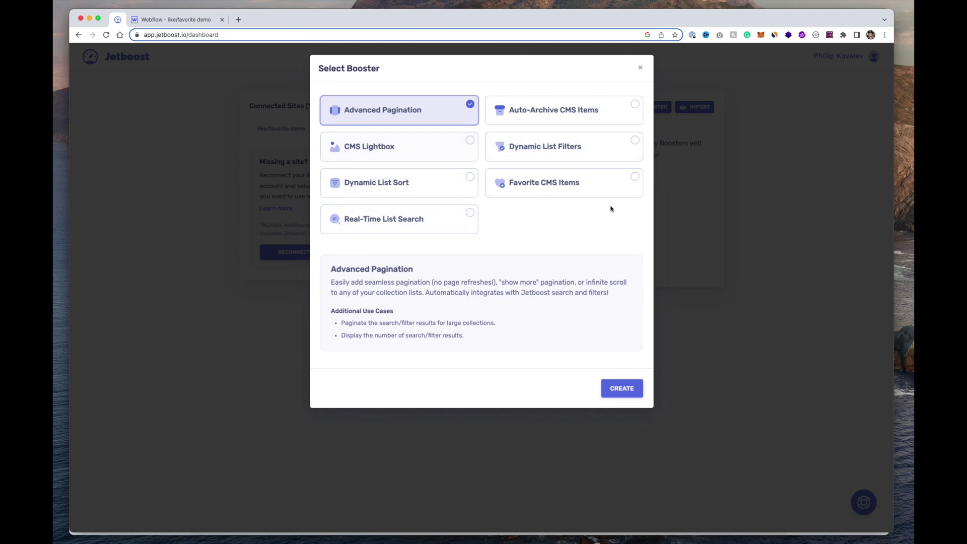
click(568, 188)
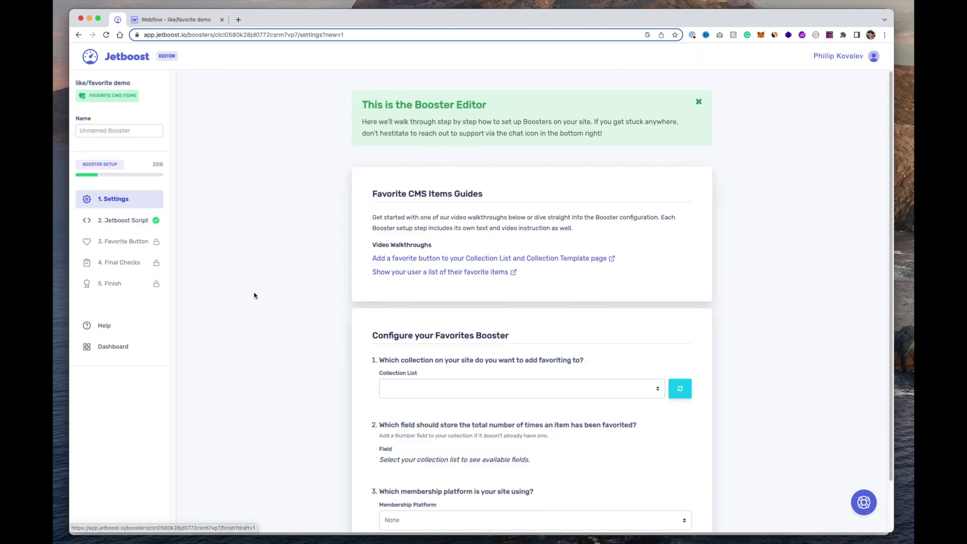
Review the Booster Editor's Settings page, including the video walkthroughs and the Favorites booster configuration questions.
scroll(252, 293, down, 1)
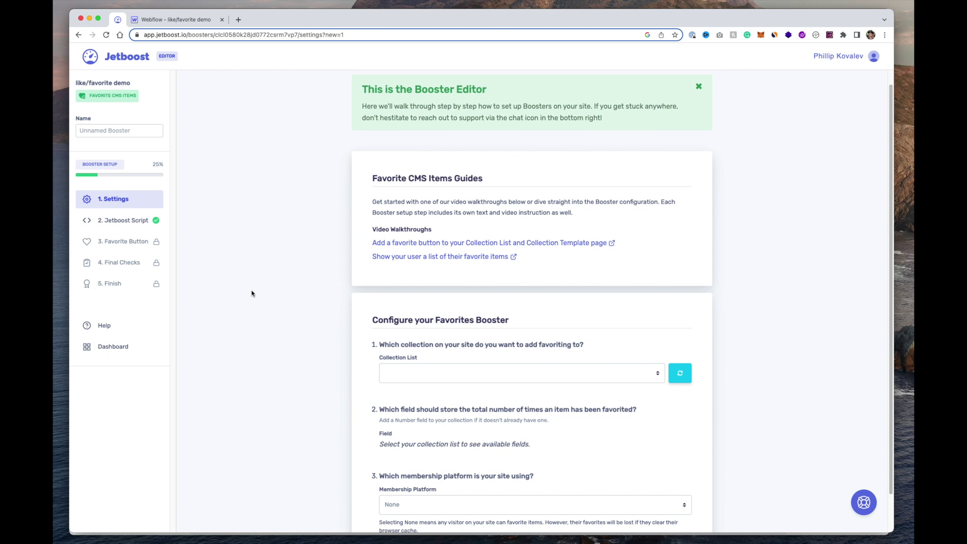
scroll(288, 271, down, 1)
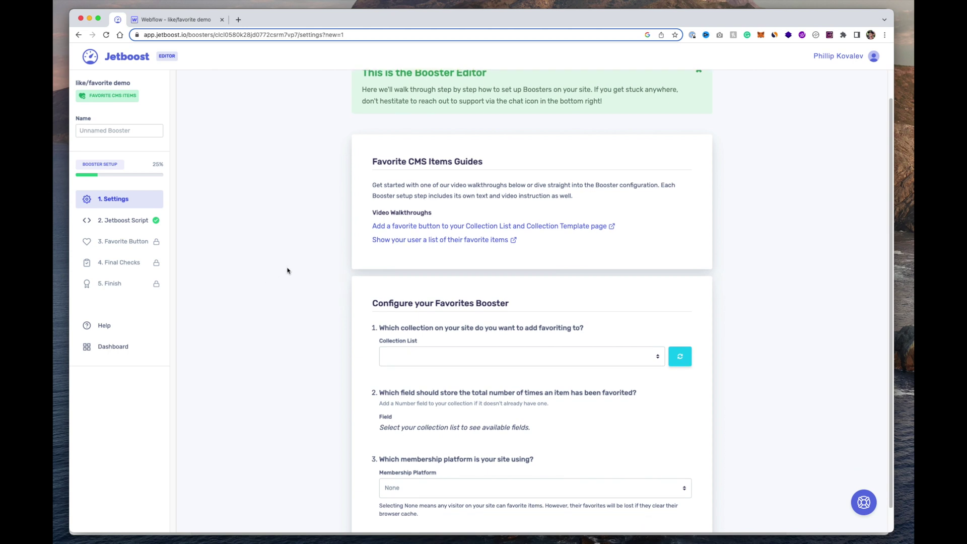
scroll(285, 269, down, 1)
scroll(283, 266, up, 2)
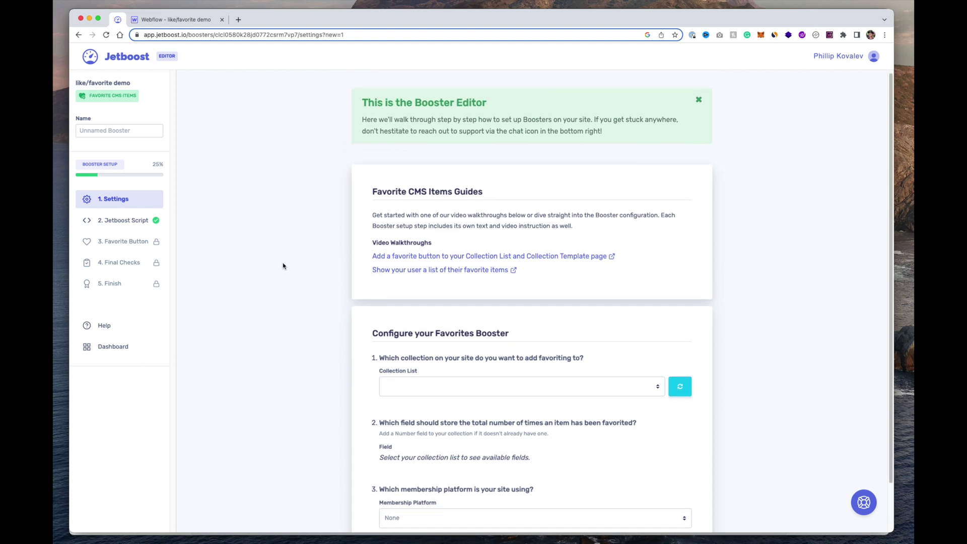
scroll(283, 266, down, 3)
scroll(282, 266, down, 1)
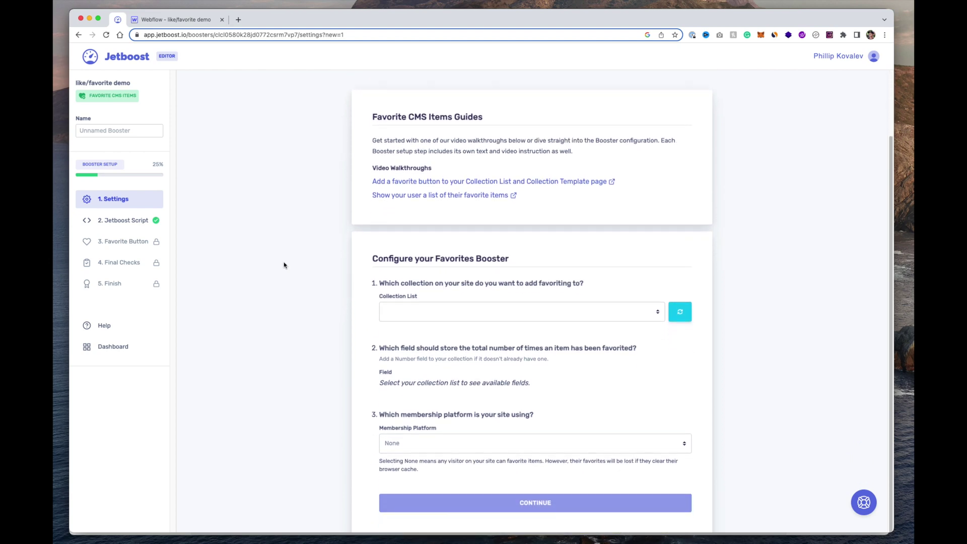
scroll(283, 266, up, 4)
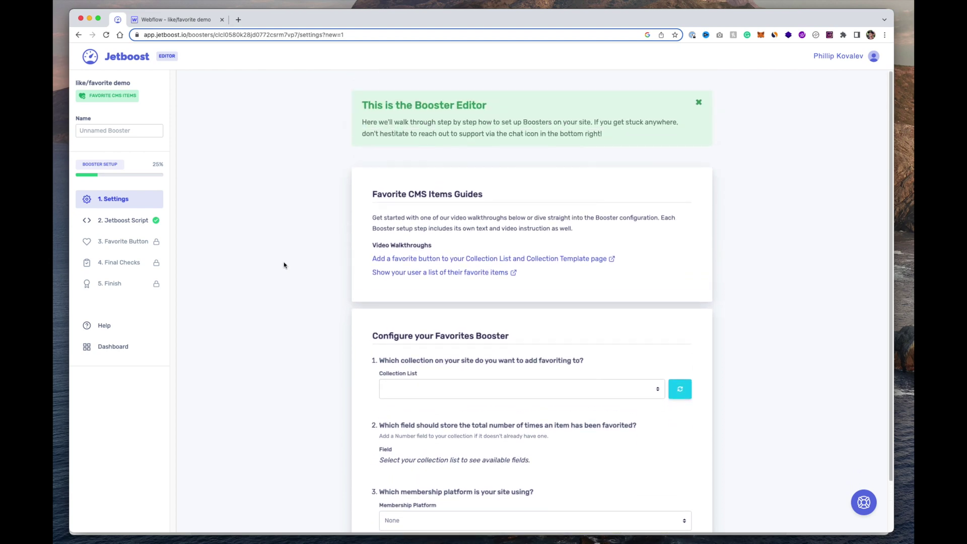
scroll(282, 265, down, 5)
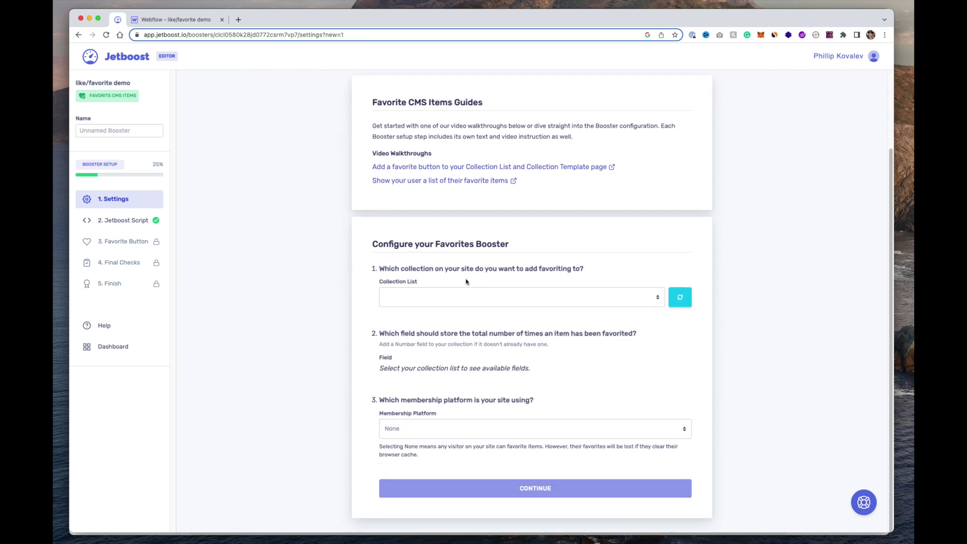
Choose Products as the collection on the site that gets favoriting.
click(459, 297)
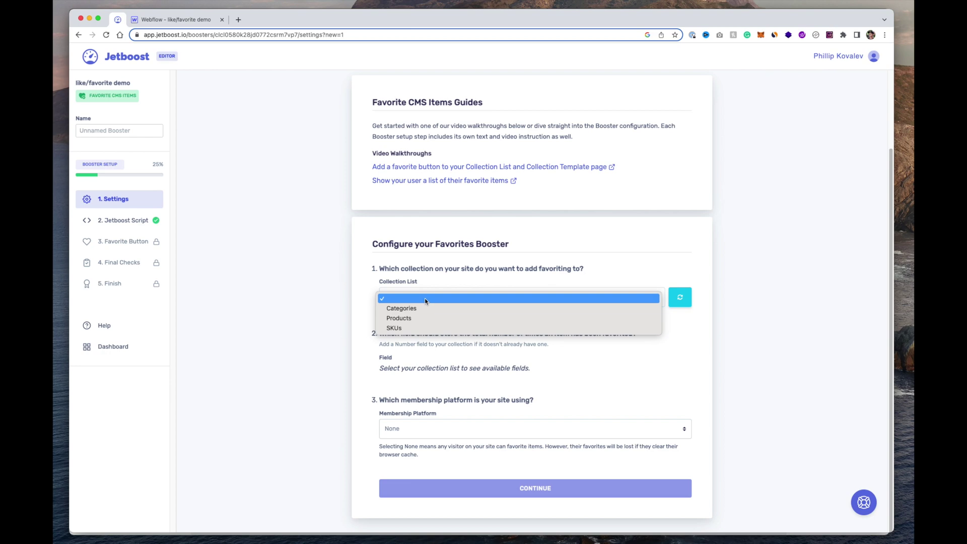
click(408, 318)
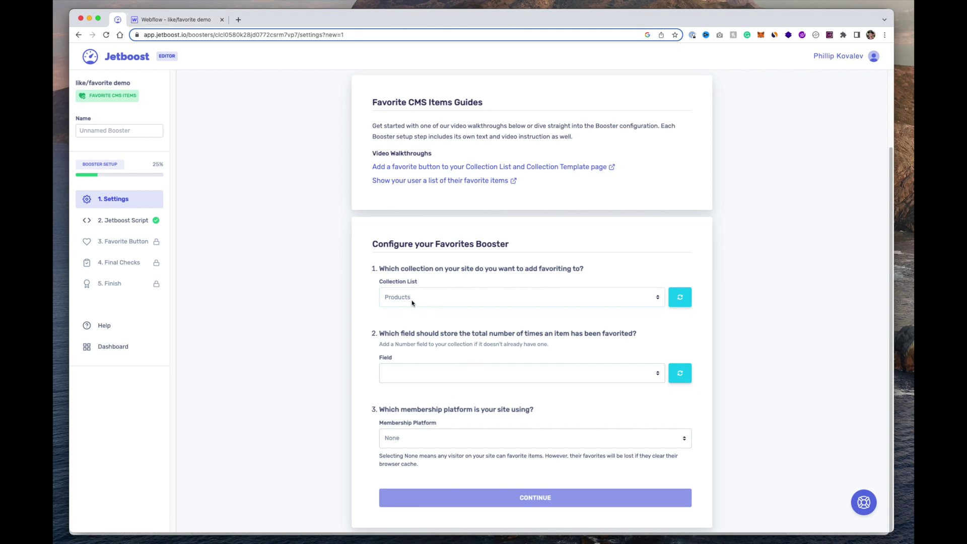
click(414, 302)
click(372, 299)
scroll(335, 307, down, 1)
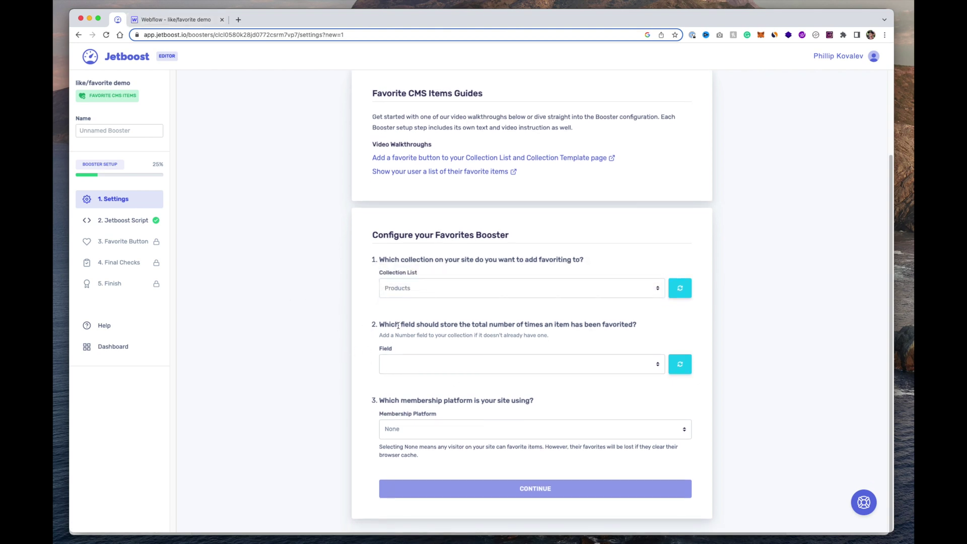
Choose Favorites as the field that stores the total number of times an item has been favorited.
drag(385, 324, 615, 326)
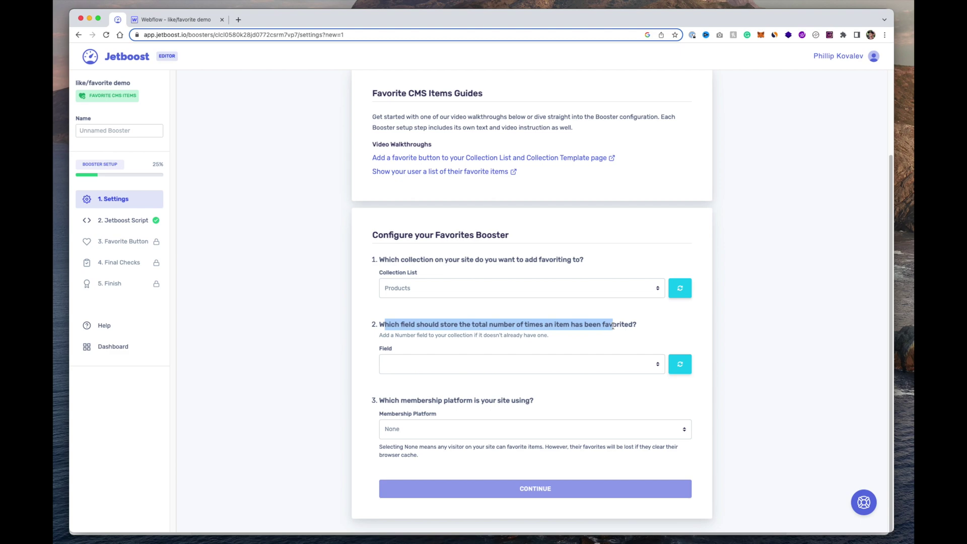
click(447, 368)
click(414, 376)
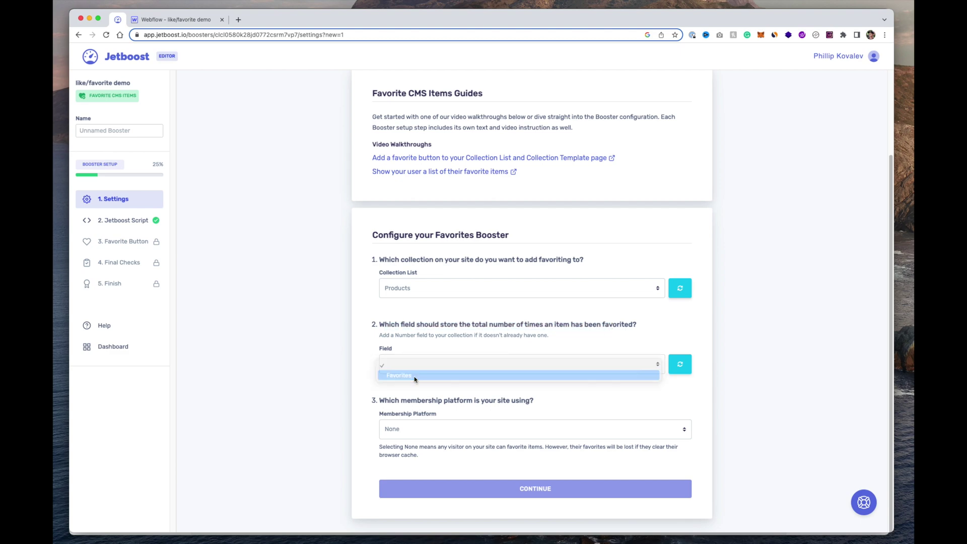
Check the Favorites number field among the product custom fields in Webflow, then return to Jetboost and keep Favorites selected.
click(156, 21)
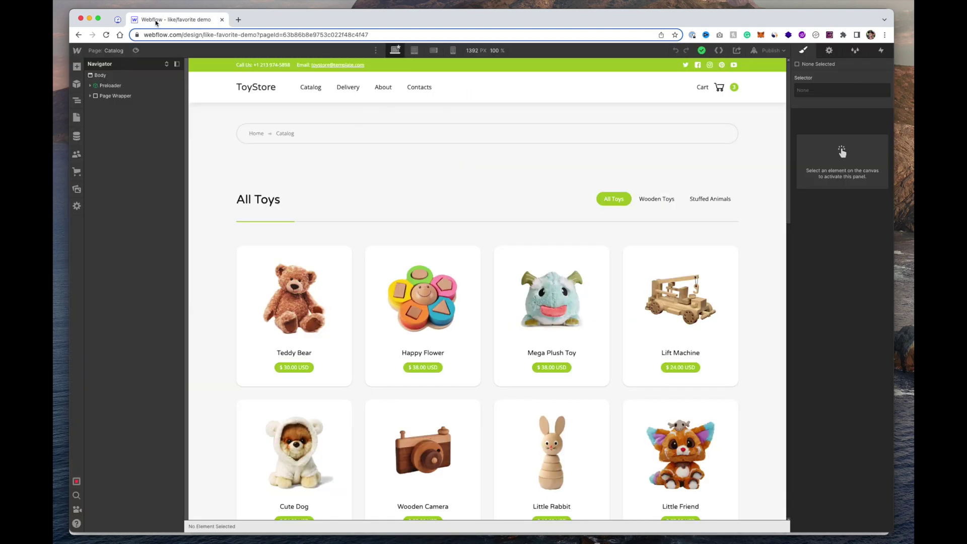
click(77, 172)
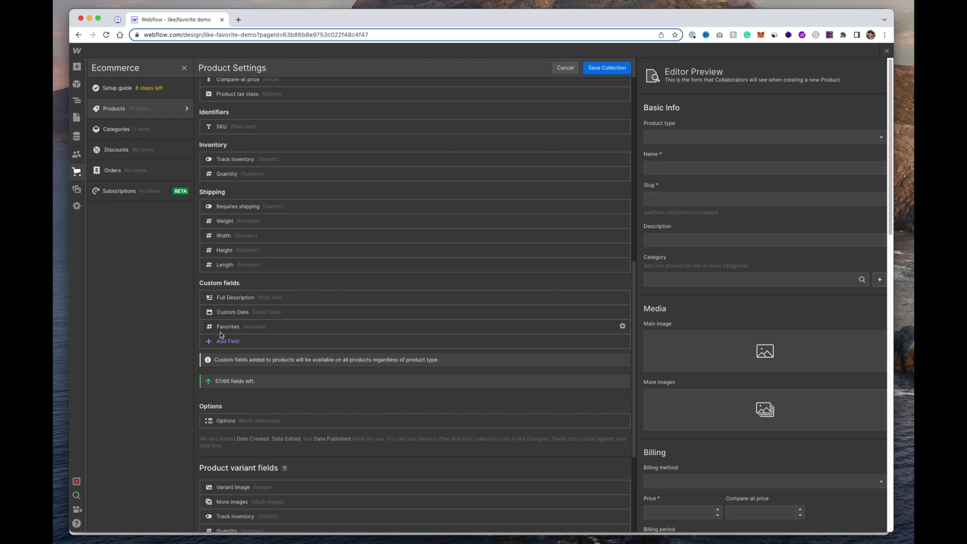
click(117, 21)
click(417, 370)
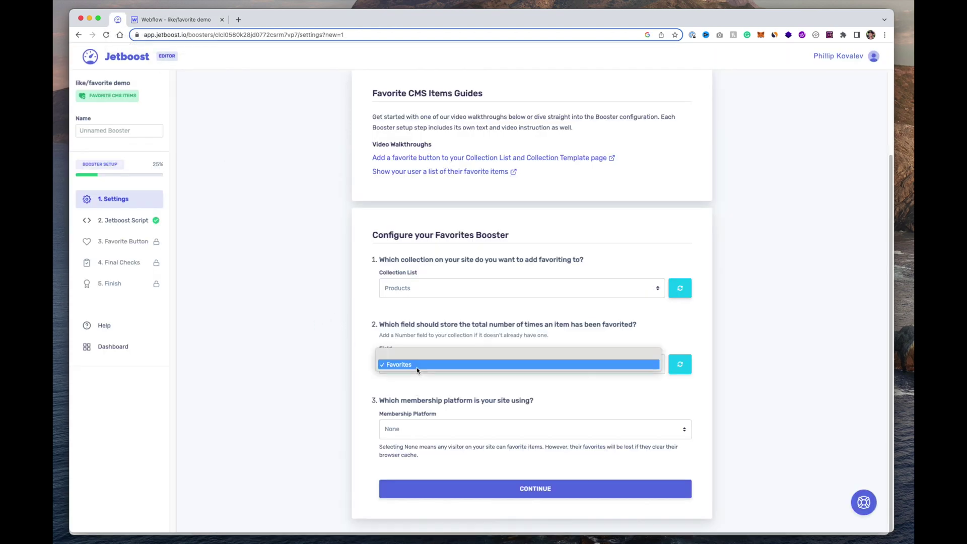
click(401, 370)
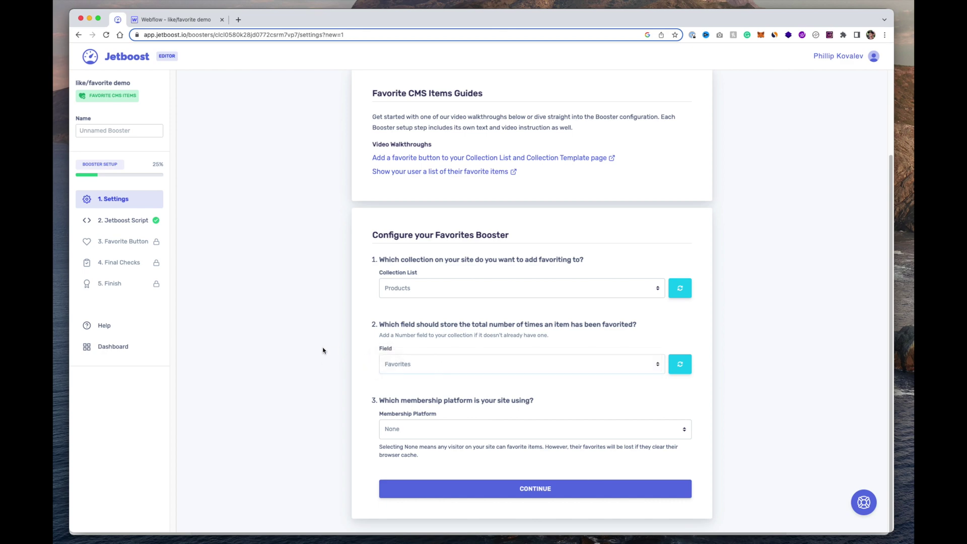
Continue with the membership platform kept at None and choose Collection List Item as the Favorite Button's location.
click(423, 429)
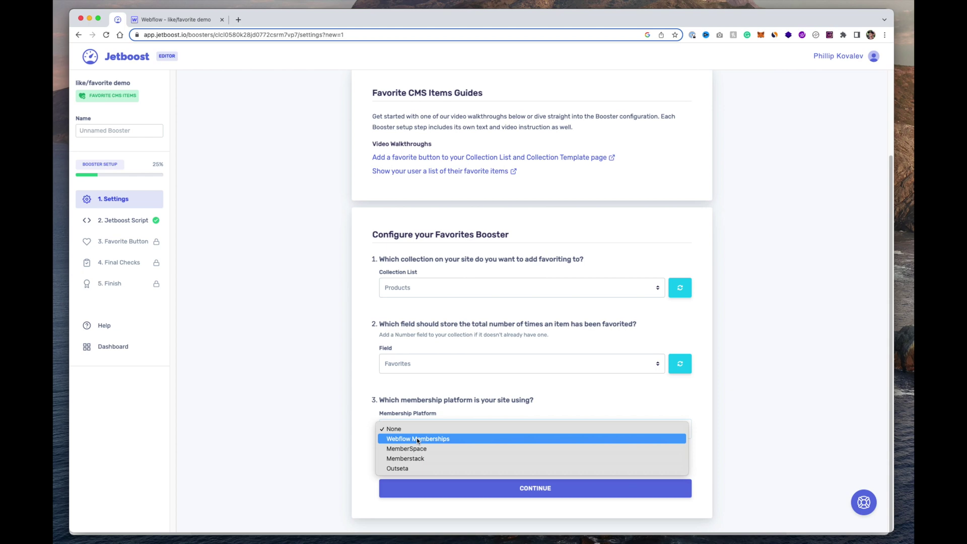
click(314, 429)
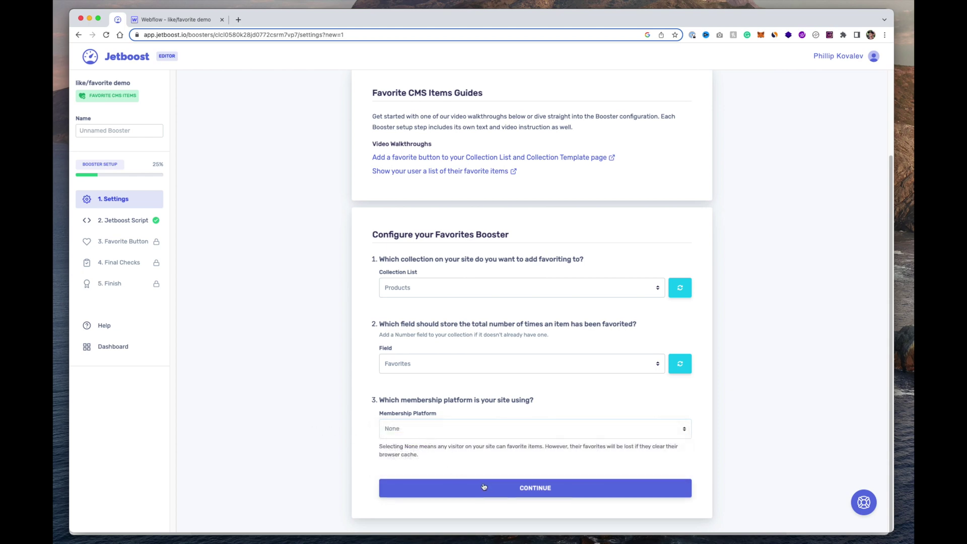
click(523, 490)
click(428, 182)
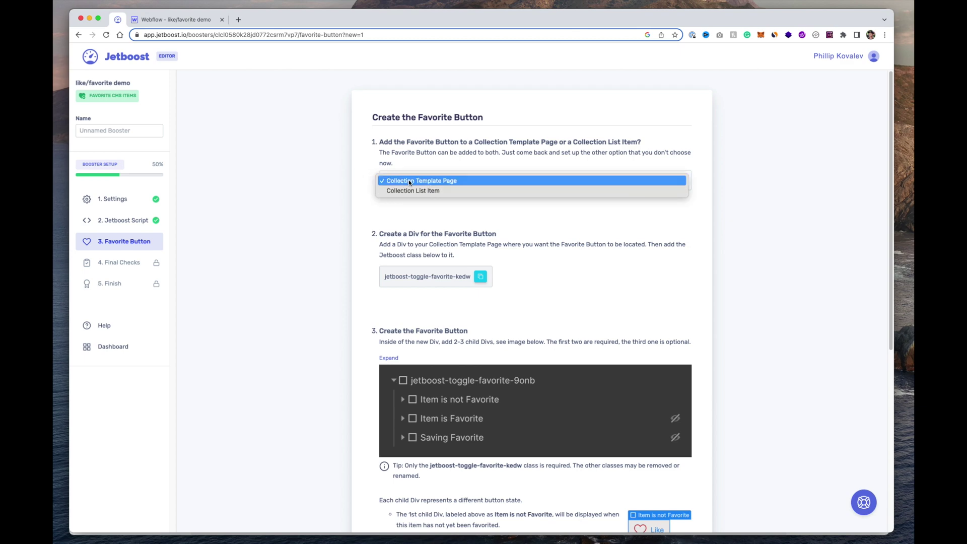
click(434, 191)
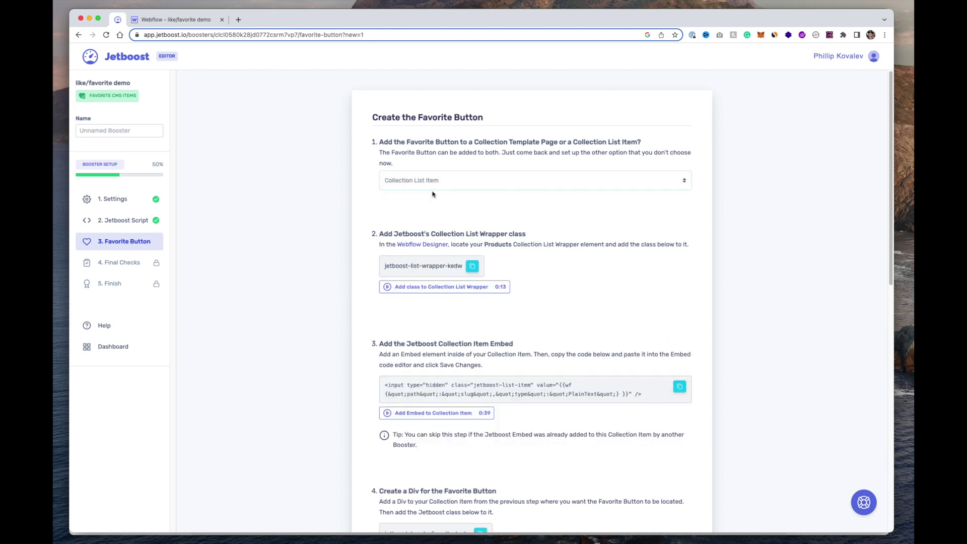
Switch to Webflow, close the product settings and look over the product list on the Catalog page.
click(165, 21)
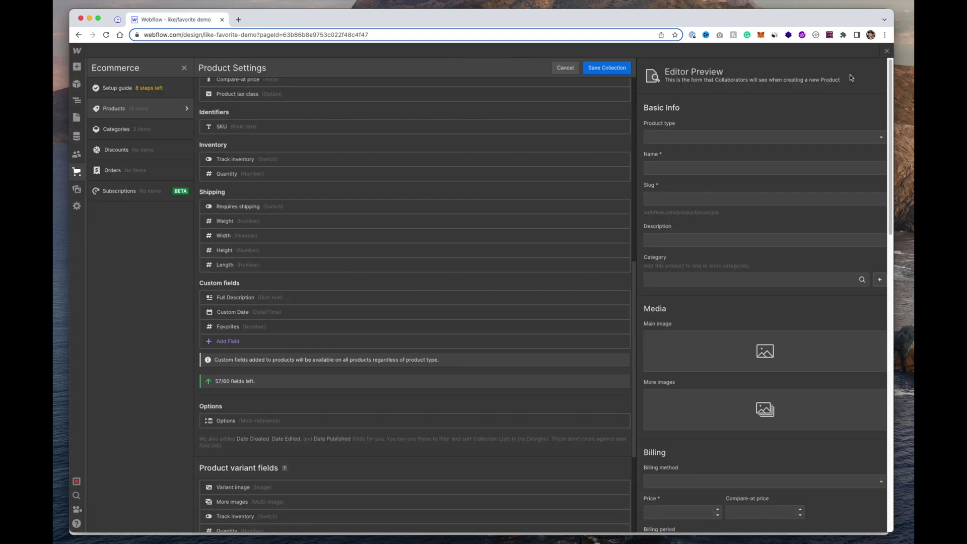
key(Escape)
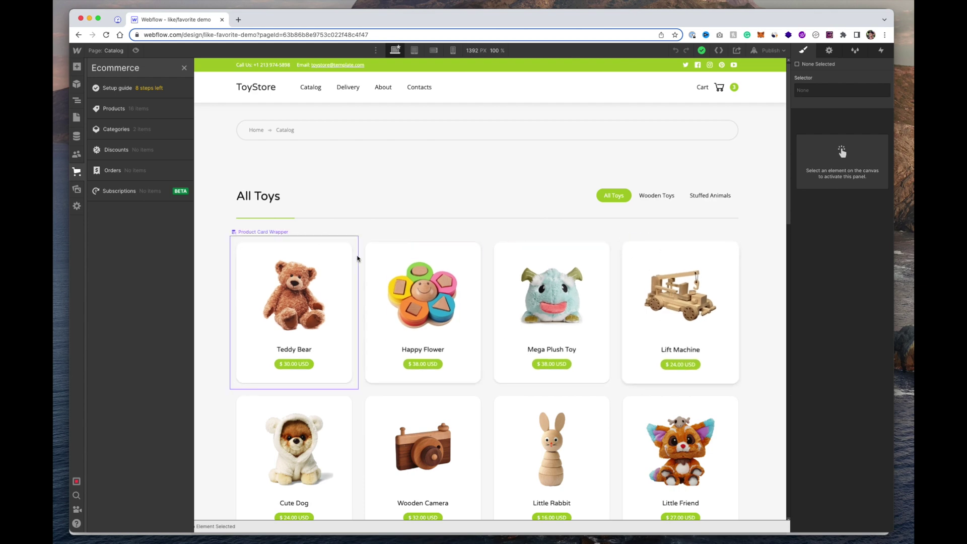
scroll(738, 264, down, 3)
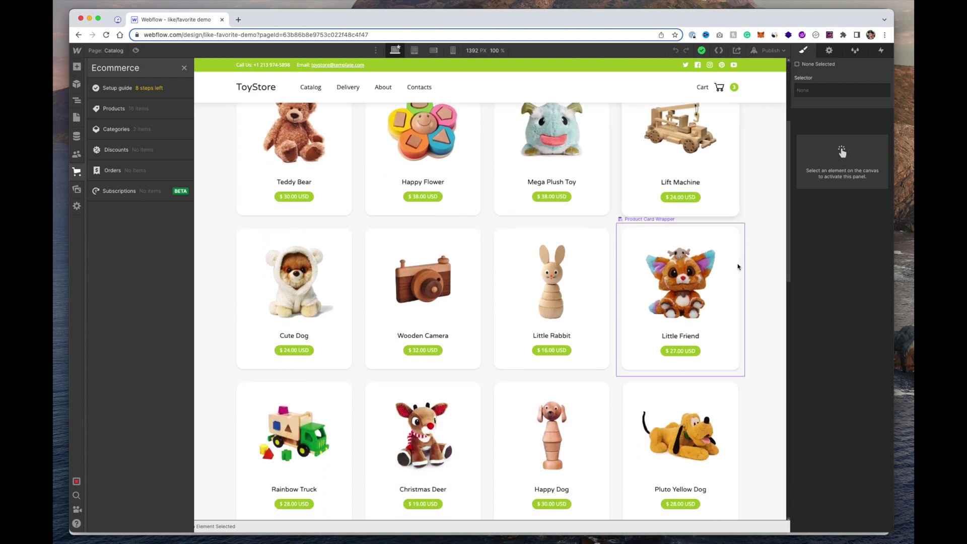
scroll(738, 267, down, 5)
scroll(610, 367, up, 4)
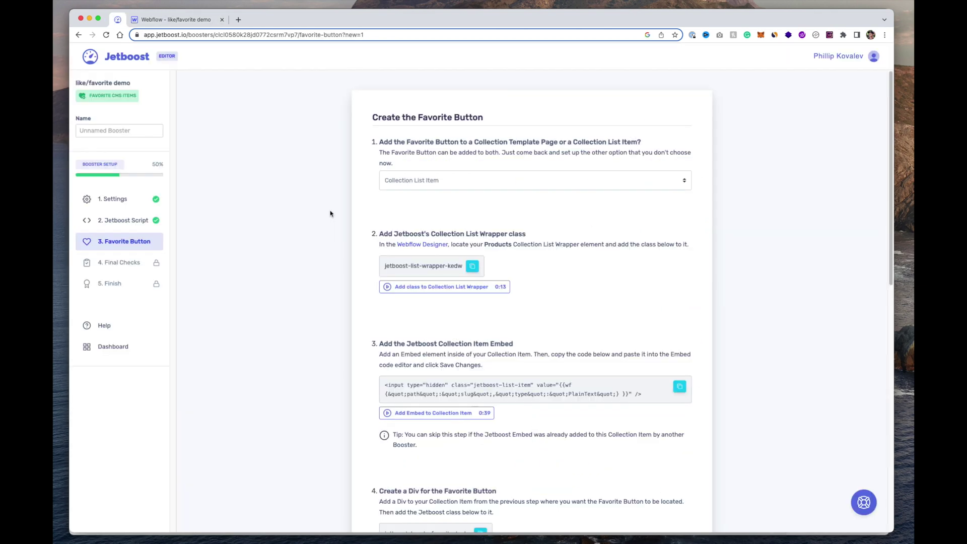
Copy the class jetboost-list-wrapper-kedw from Jetboost and add it to the Full Width collection list wrapper on Webflow's Catalog page.
click(469, 268)
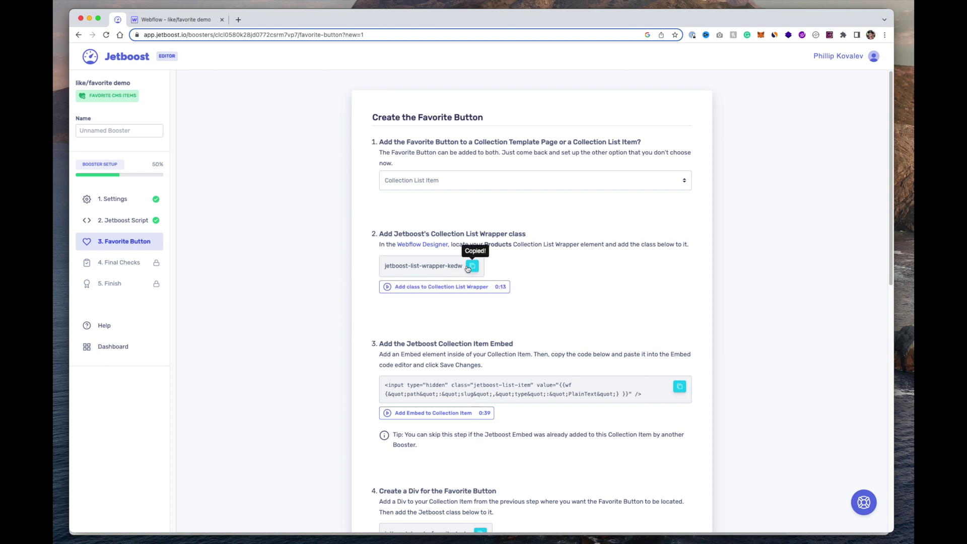
click(148, 24)
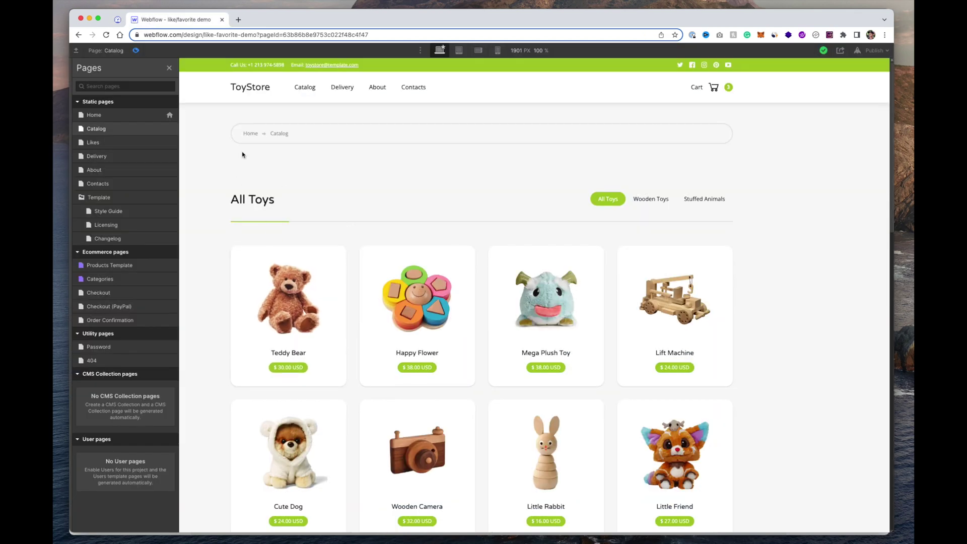
click(357, 274)
click(132, 158)
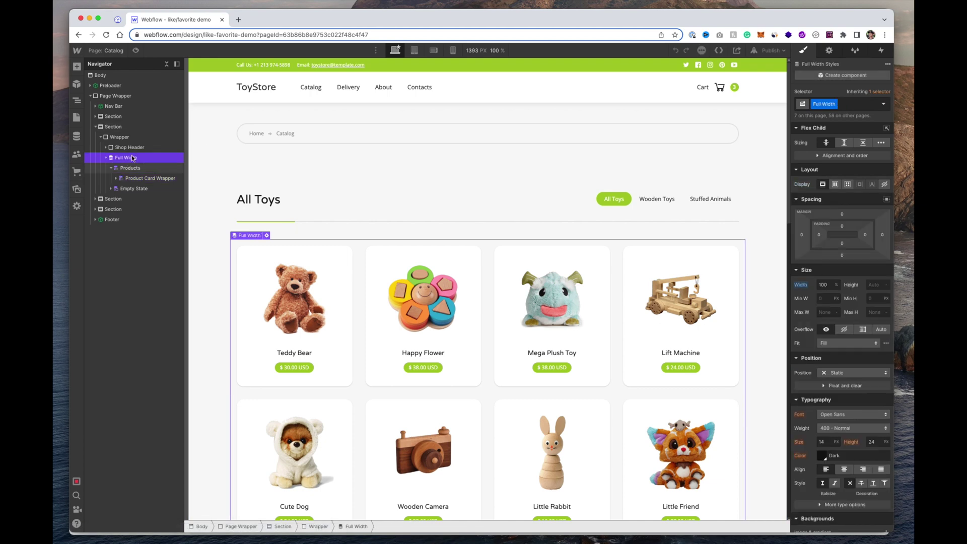
click(859, 104)
key(super+v)
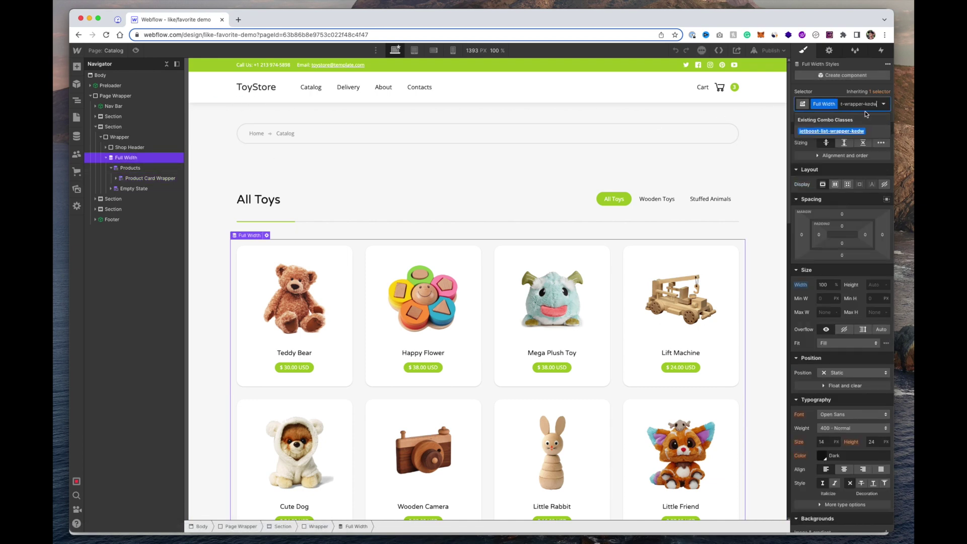
key(Return)
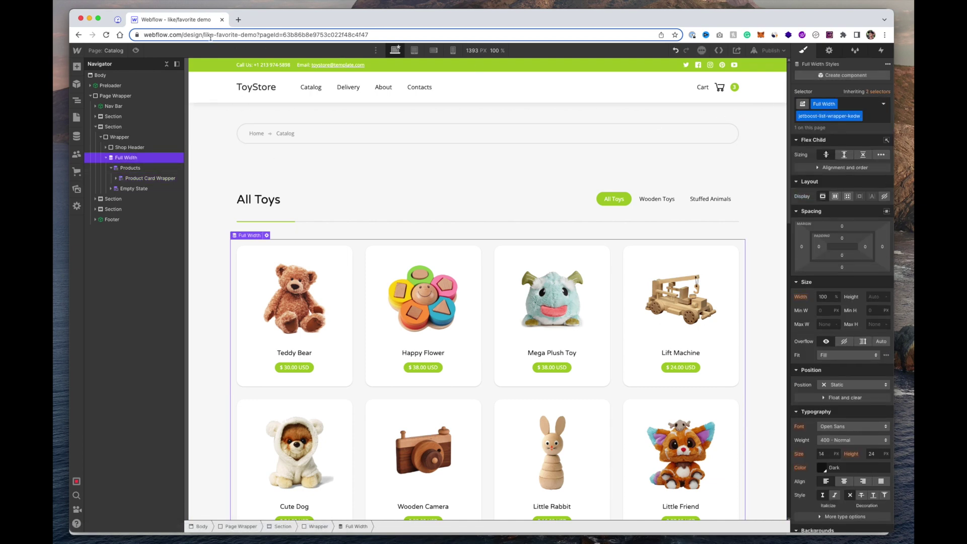
Switch to Jetboost, copy the Collection Item Embed code with the jetboost-list-item class, and return to Webflow.
click(117, 19)
scroll(469, 267, down, 5)
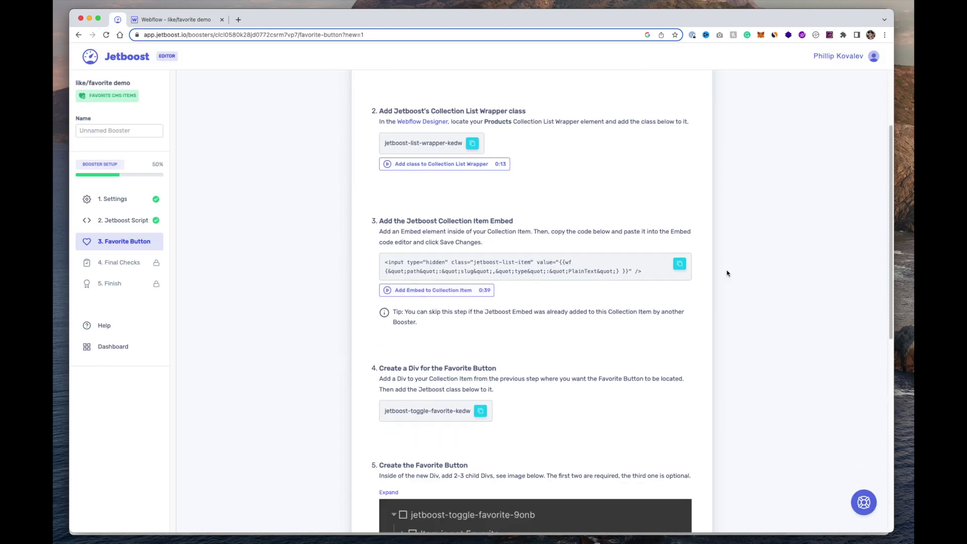
click(680, 265)
click(171, 20)
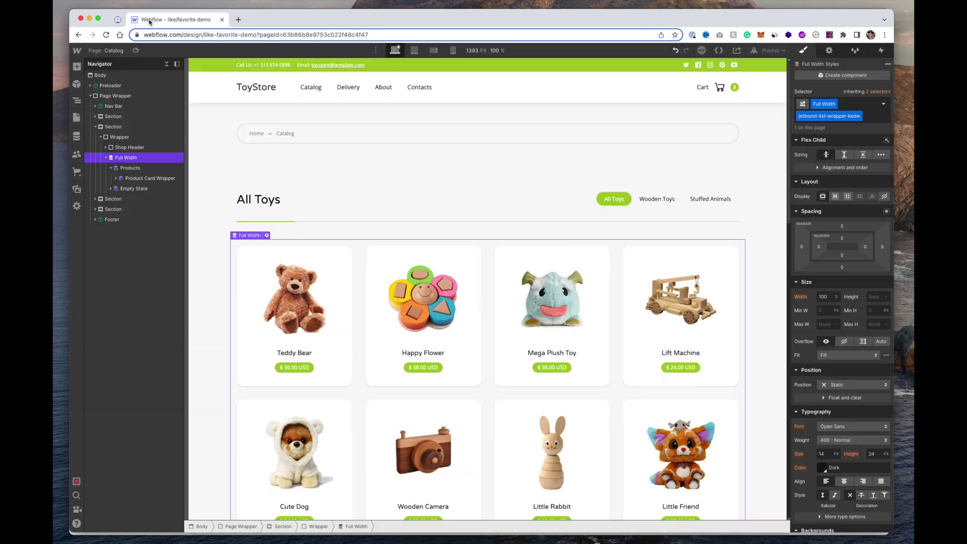
Add an HTML Embed containing the copied Jetboost code inside the Product Card Wrapper and place it above the Product Card.
scroll(328, 225, down, 1)
click(295, 284)
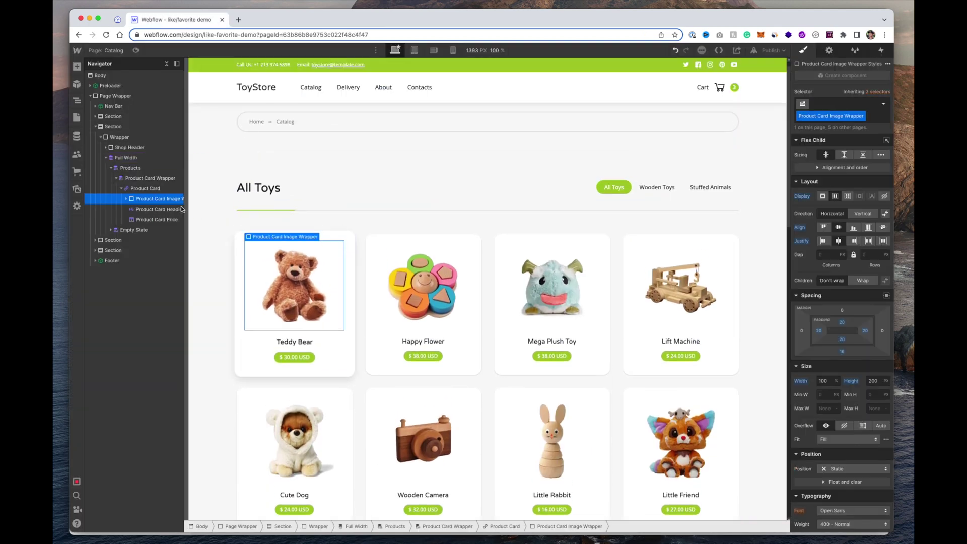
click(136, 178)
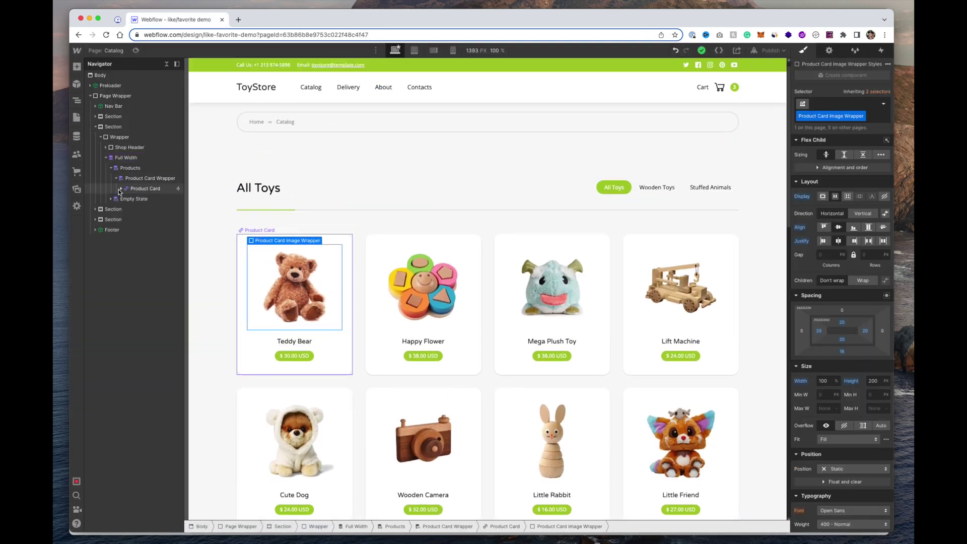
key(super+e)
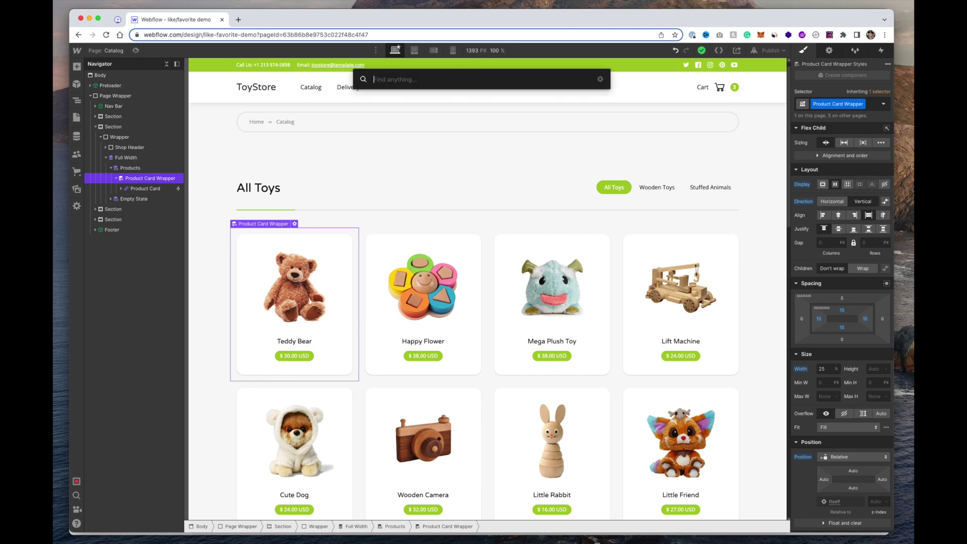
text(emb)
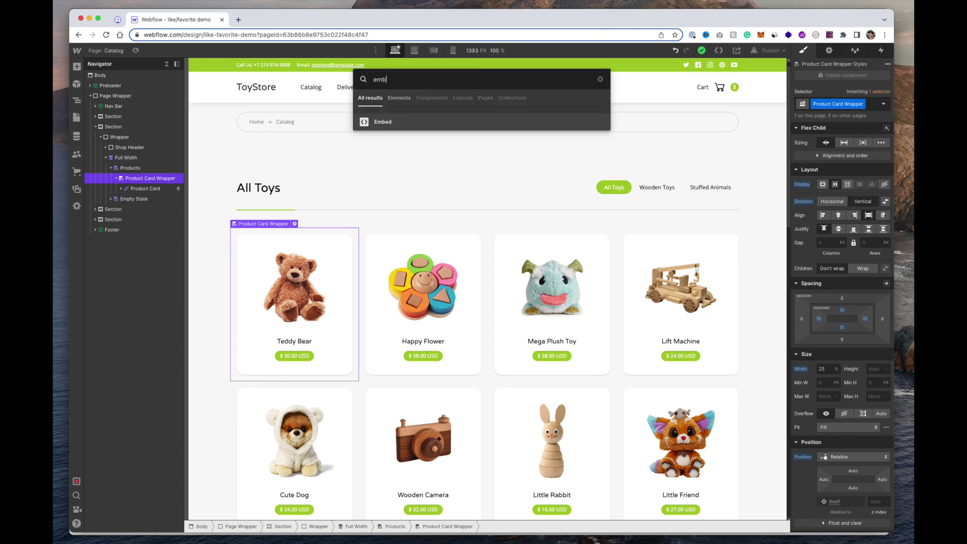
click(378, 121)
key(super+v)
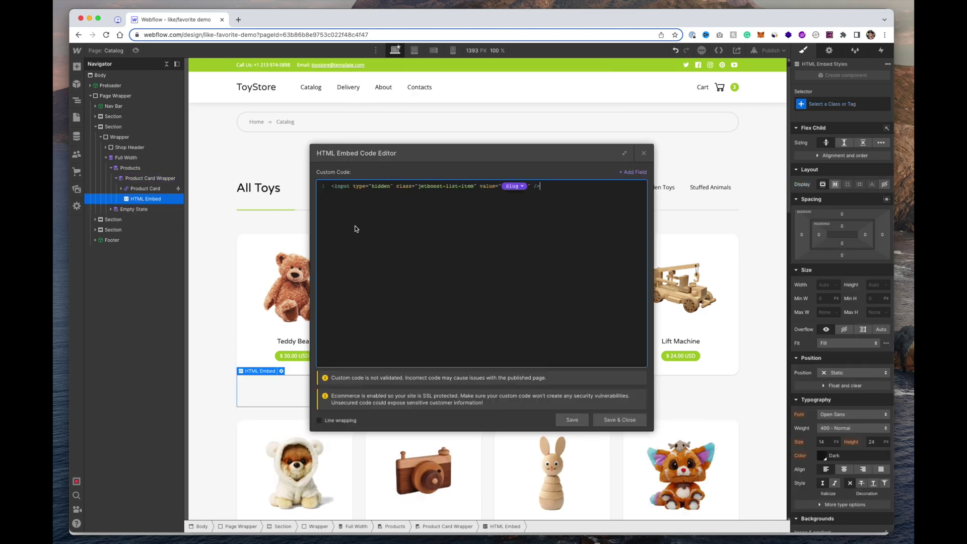
click(608, 420)
drag(139, 199, 137, 188)
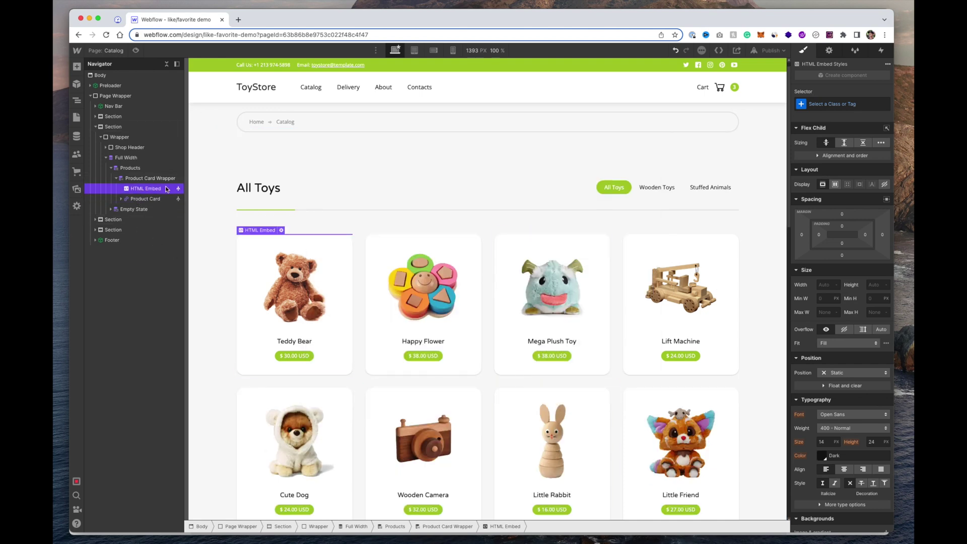
key(super+e)
text(emb)
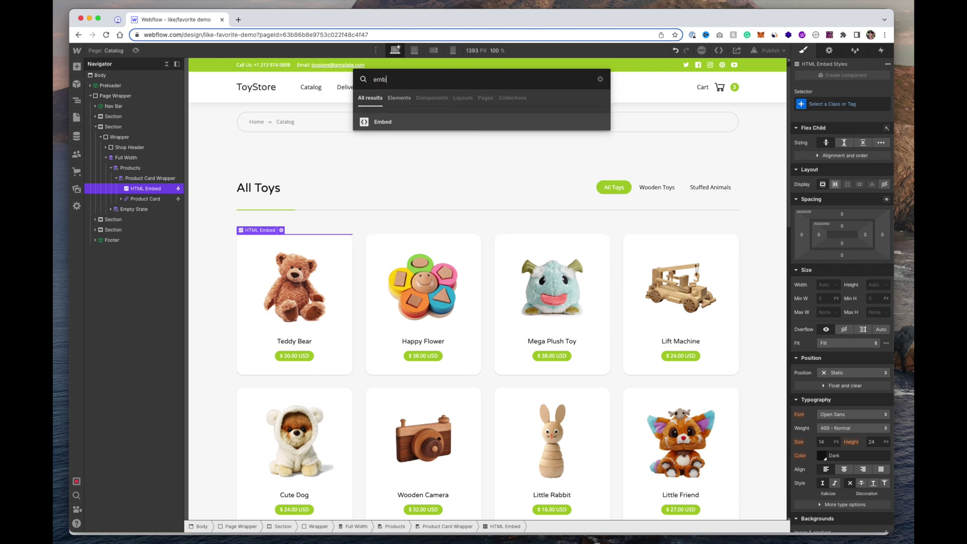
key(Escape)
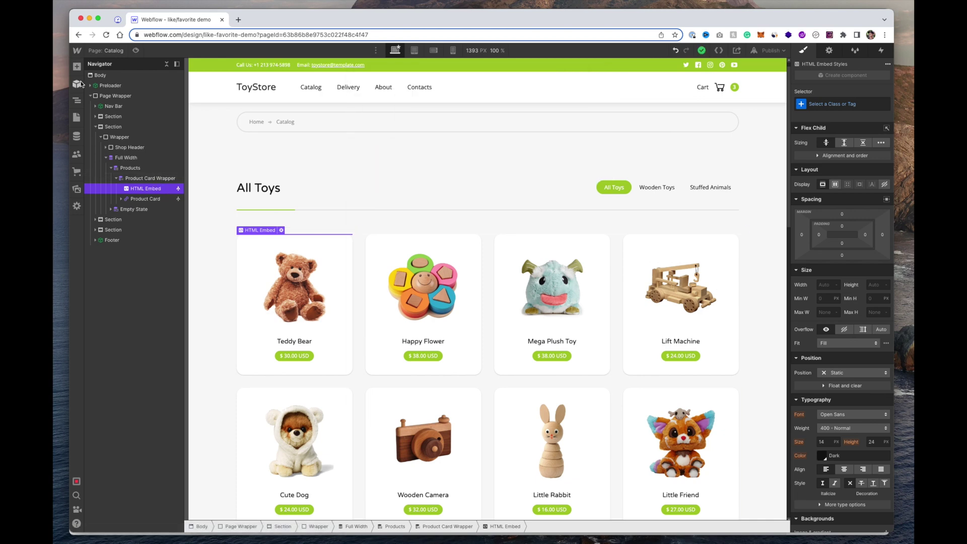
click(77, 67)
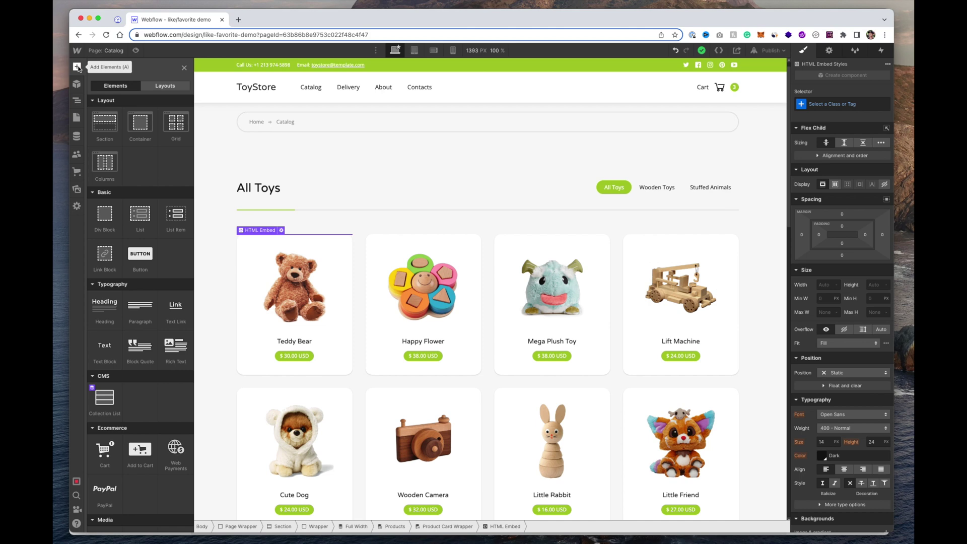
scroll(126, 237, down, 10)
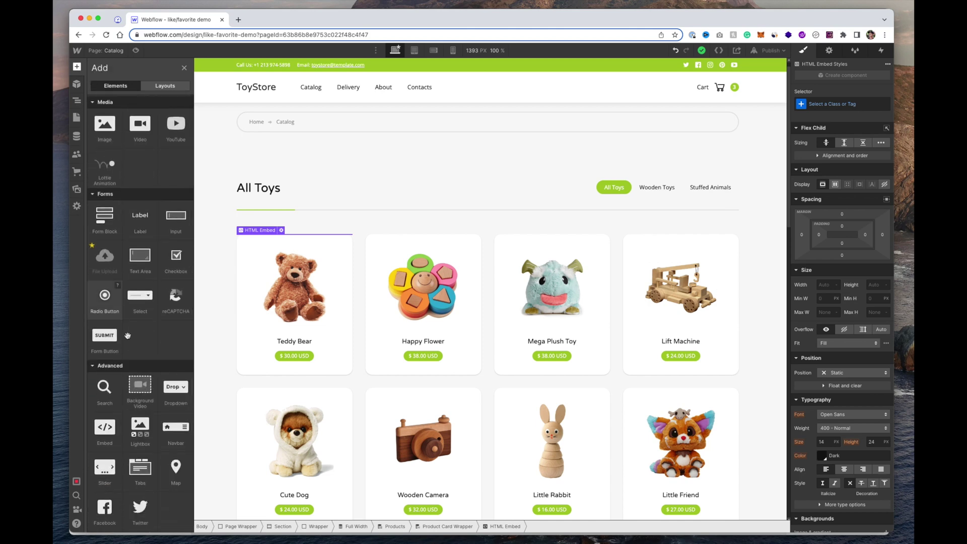
drag(105, 430, 144, 192)
click(644, 152)
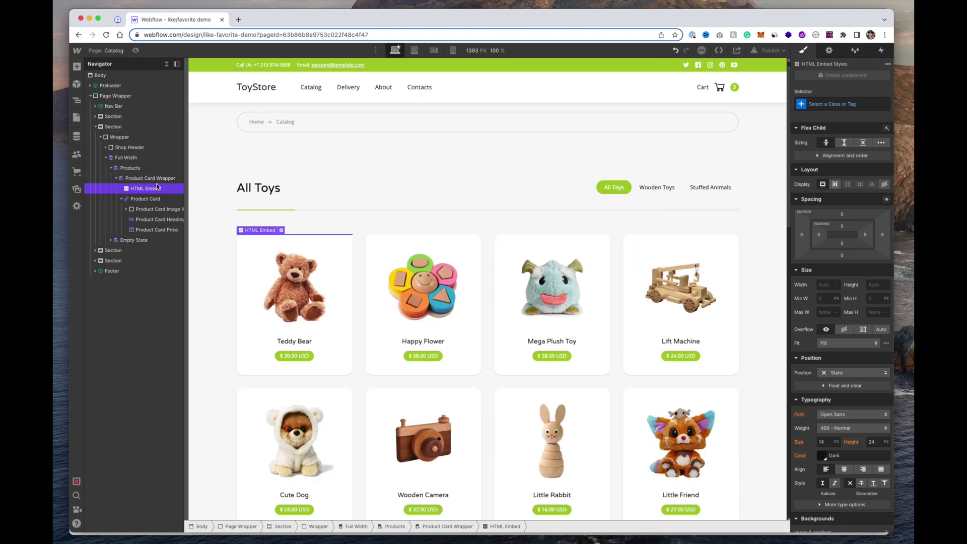
Open the HTML Embed's code for a check, save and close it, and switch to Jetboost.
double_click(283, 266)
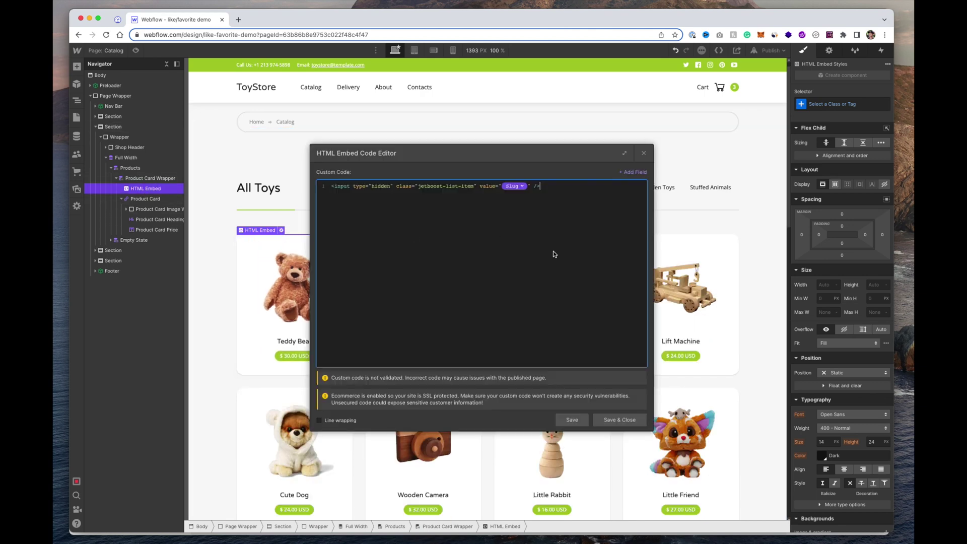
click(632, 423)
key(super+1)
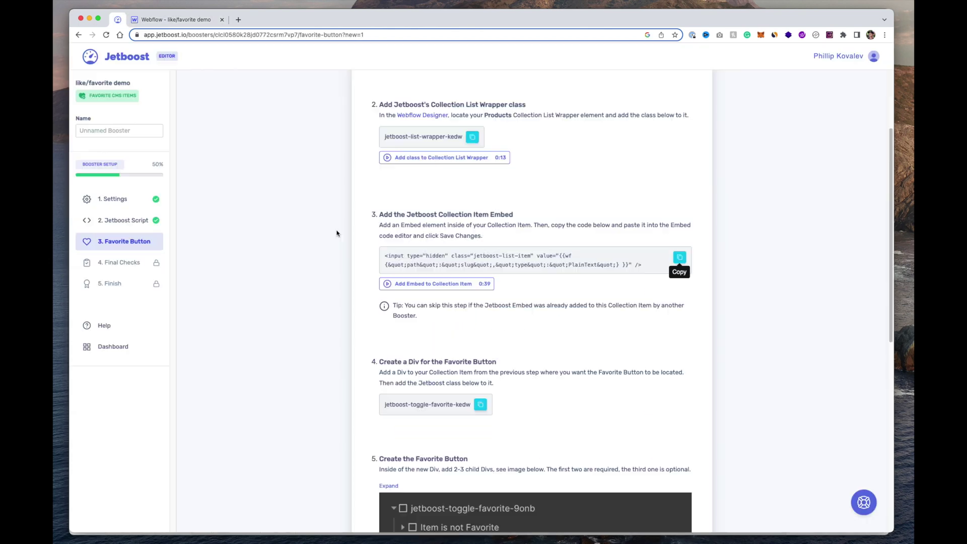
Read Jetboost's instructions for the Favorite Button Div and examine the example structure of its child Divs, expanded and collapsed.
scroll(337, 233, down, 5)
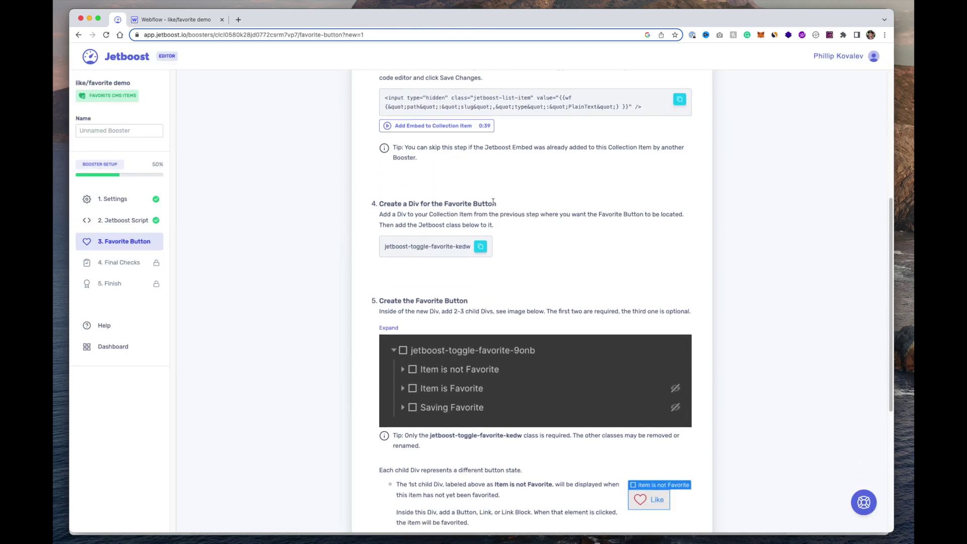
drag(513, 205, 391, 202)
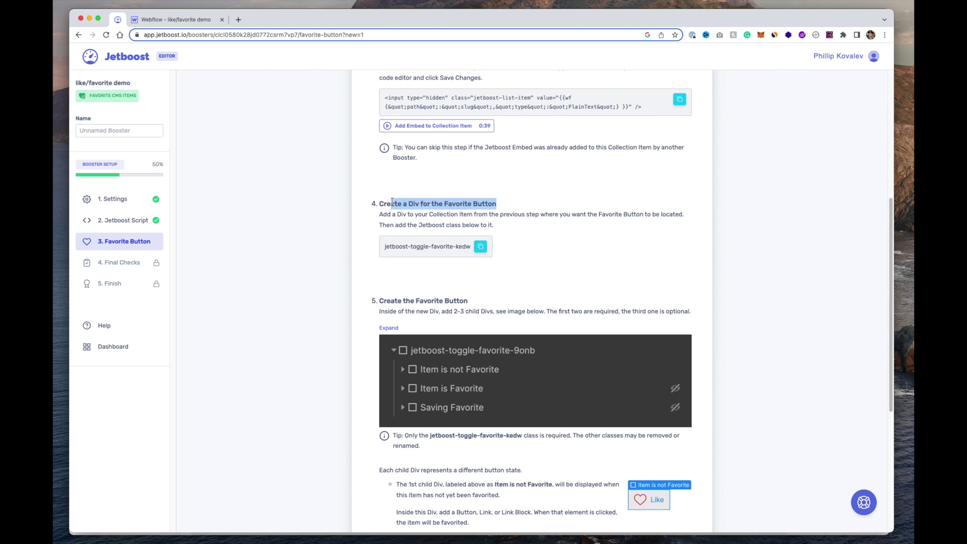
click(392, 201)
scroll(392, 202, down, 1)
scroll(472, 241, down, 1)
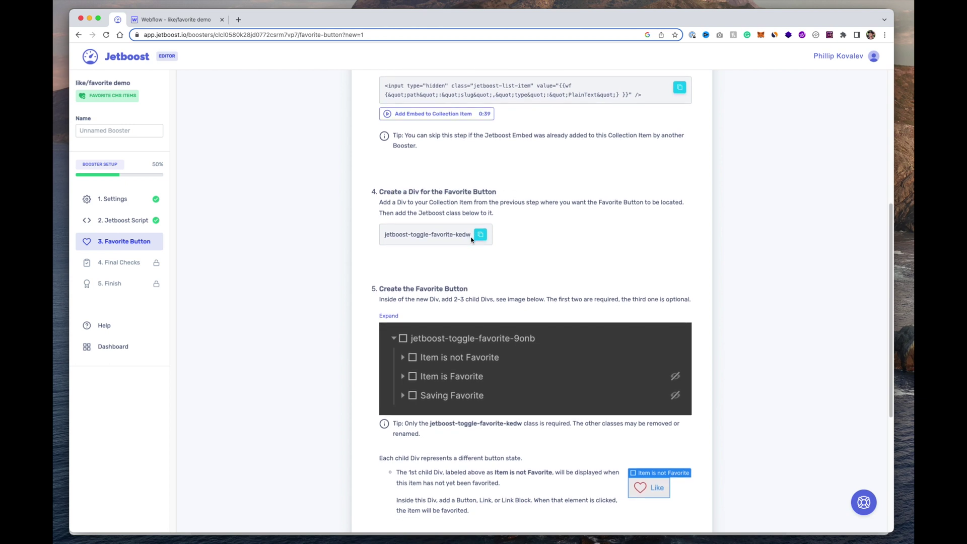
scroll(469, 244, down, 2)
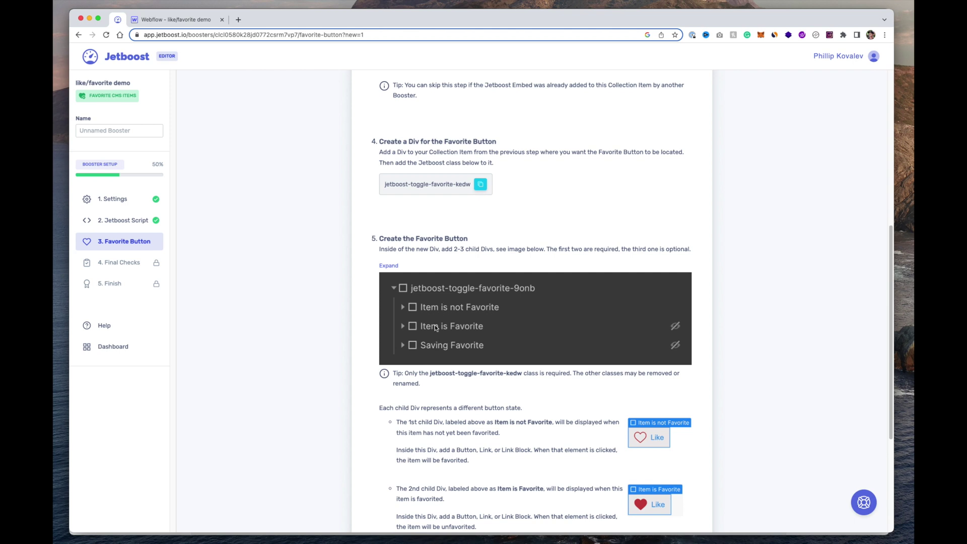
click(390, 267)
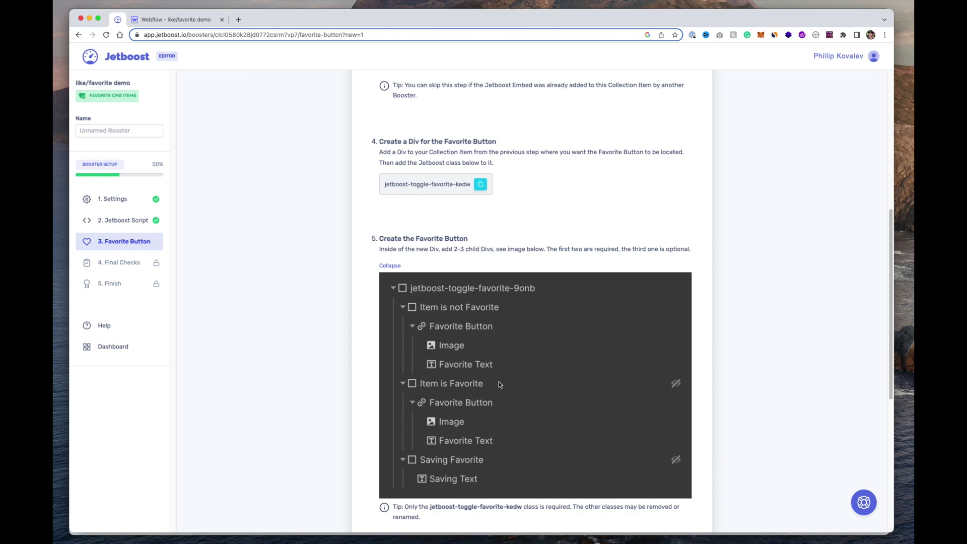
click(391, 266)
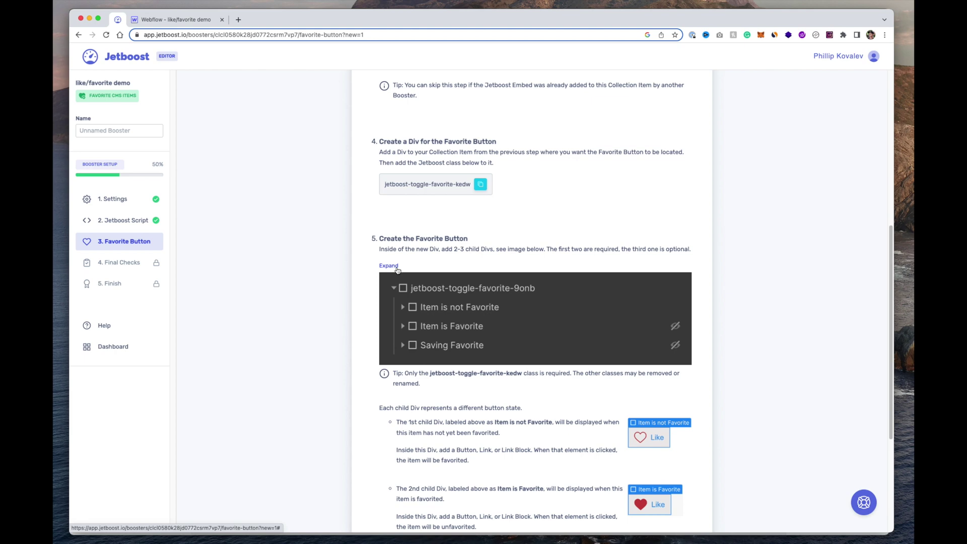
Copy the class jetboost-toggle-favorite-kedw from Jetboost and add a Div Block below the Product Card inside Webflow's Product Card Wrapper.
click(481, 186)
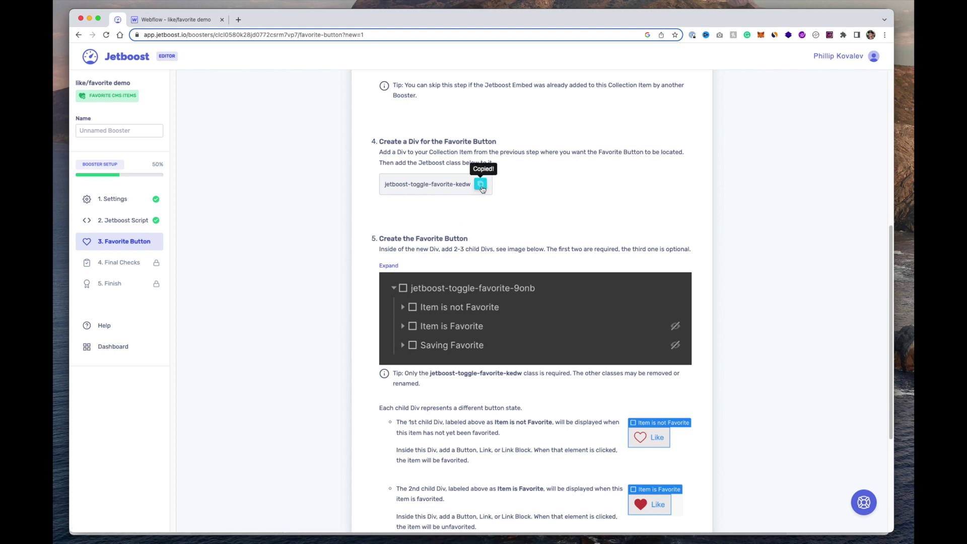
click(168, 22)
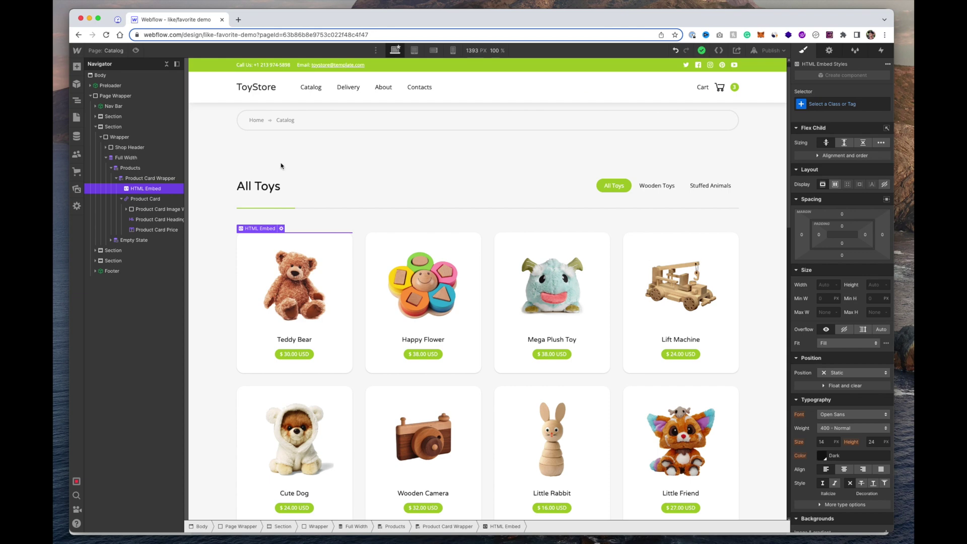
click(120, 200)
click(145, 180)
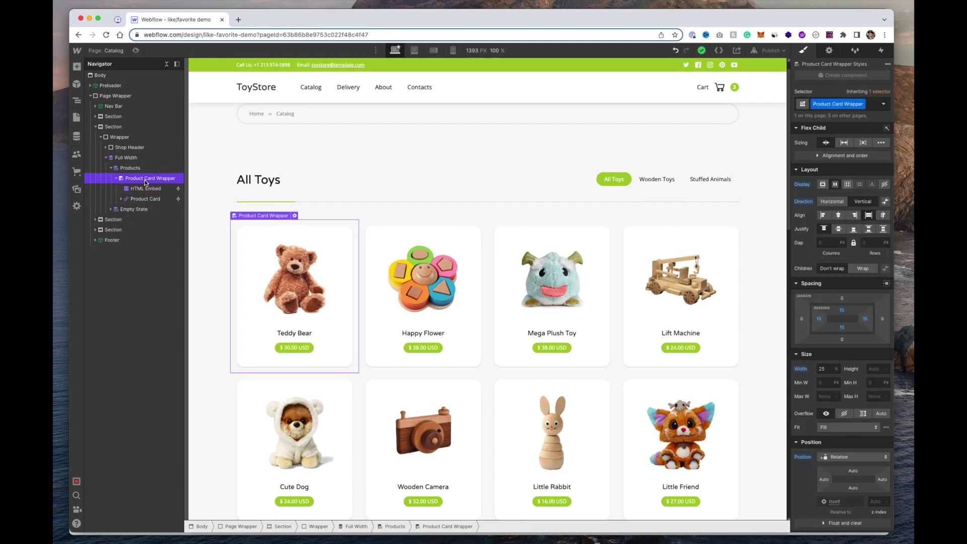
key(super+e)
key(Return)
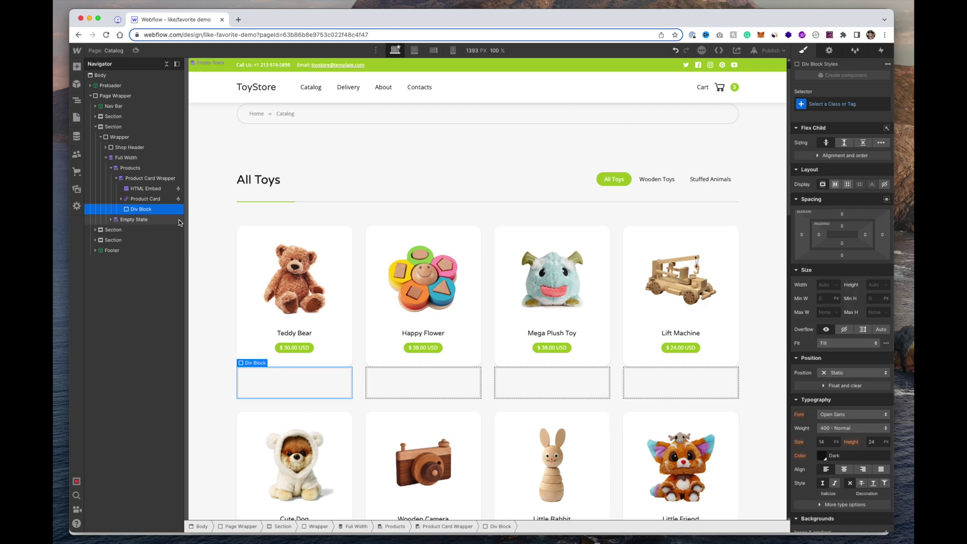
mouse_move(139, 210)
mouse_down()
mouse_move(141, 189)
mouse_move(139, 214)
mouse_up()
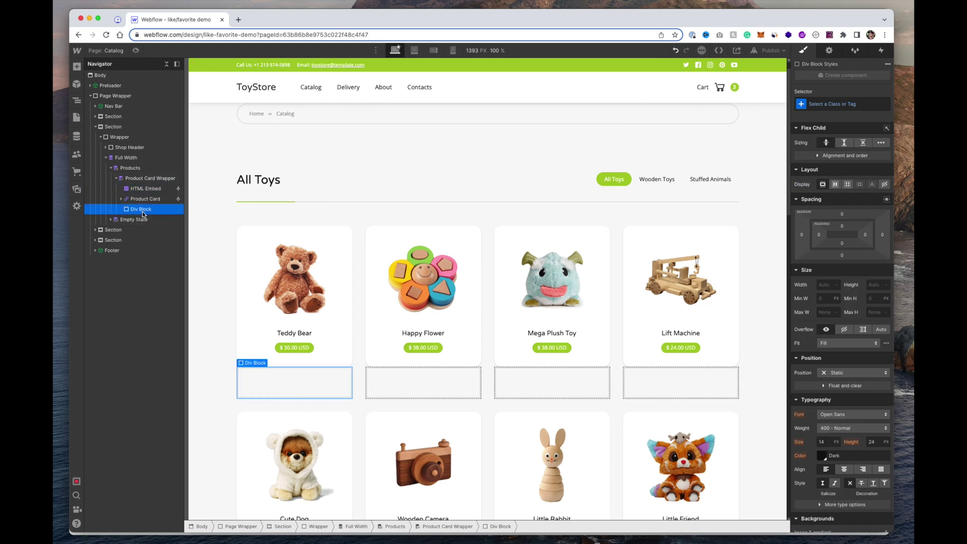
Assign the copied class jetboost-toggle-favorite-kedw to the new Div Block.
click(830, 105)
key(super+v)
key(Return)
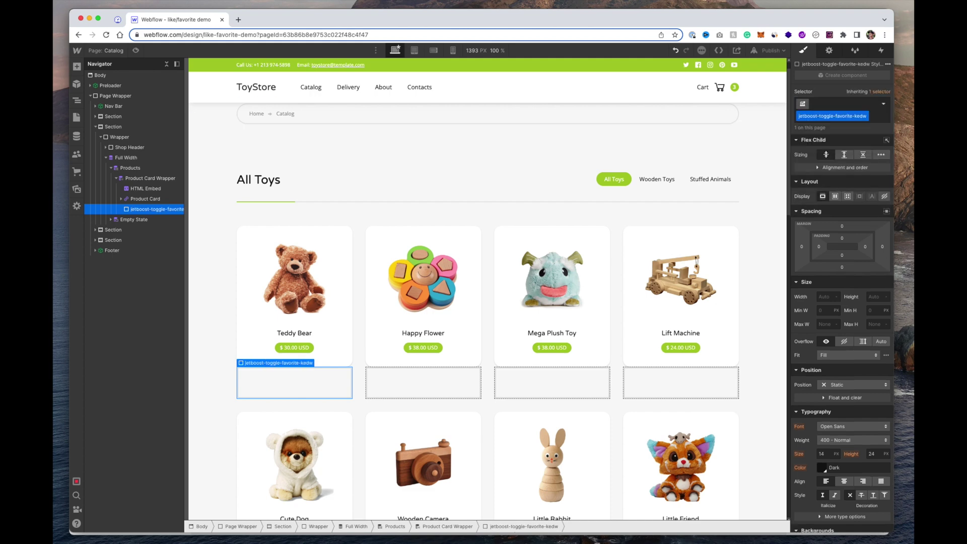
double_click(857, 117)
Switch to Jetboost and examine the expanded Favorite Button structure and the descriptions of the three child Div states.
click(120, 20)
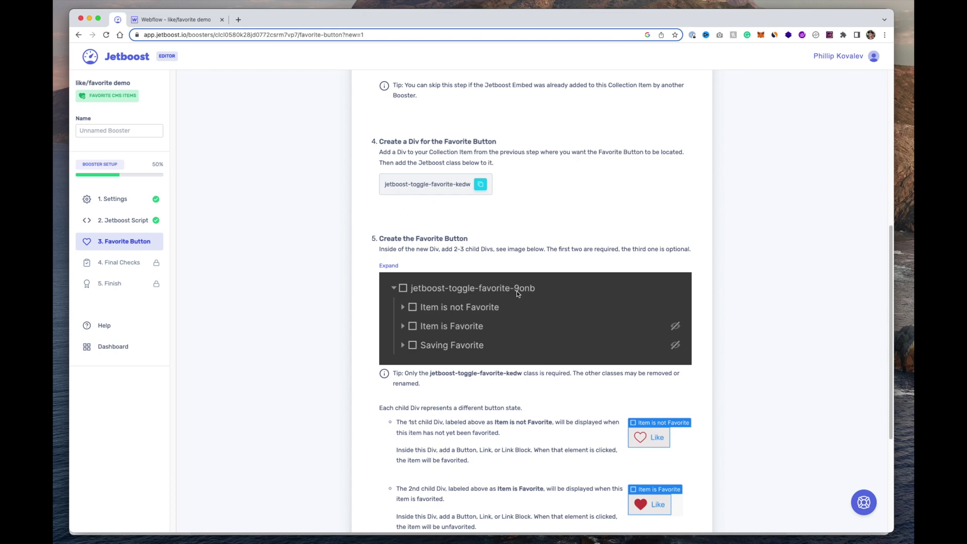
scroll(344, 253, down, 1)
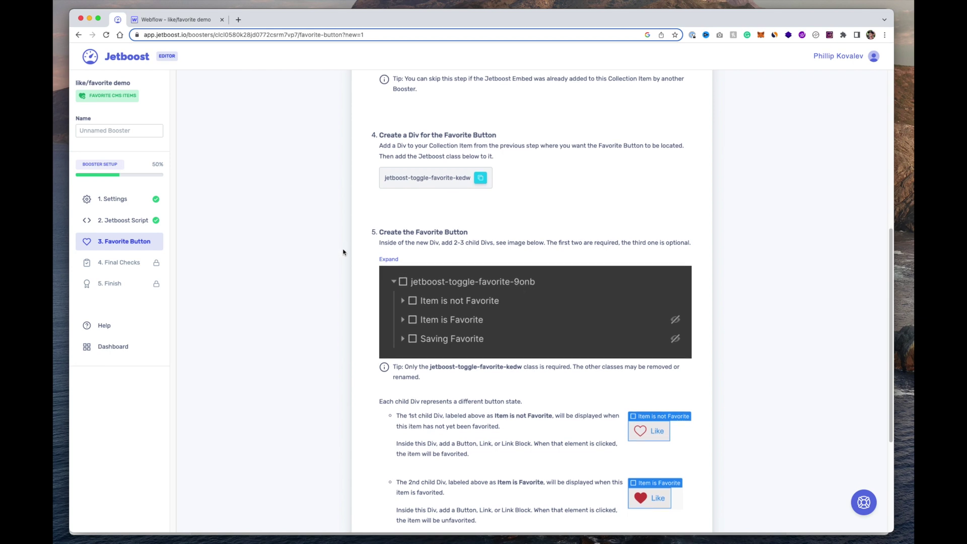
scroll(448, 198, up, 1)
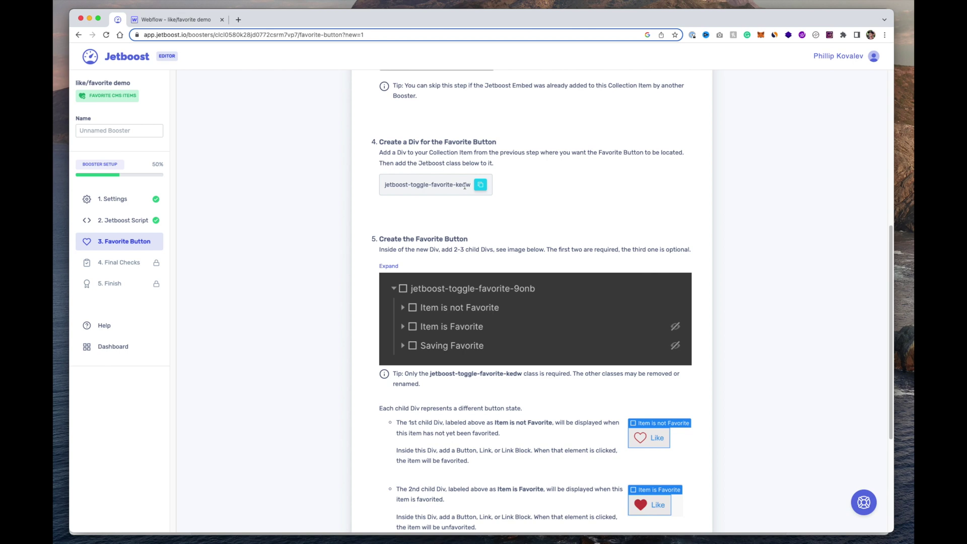
scroll(465, 187, down, 3)
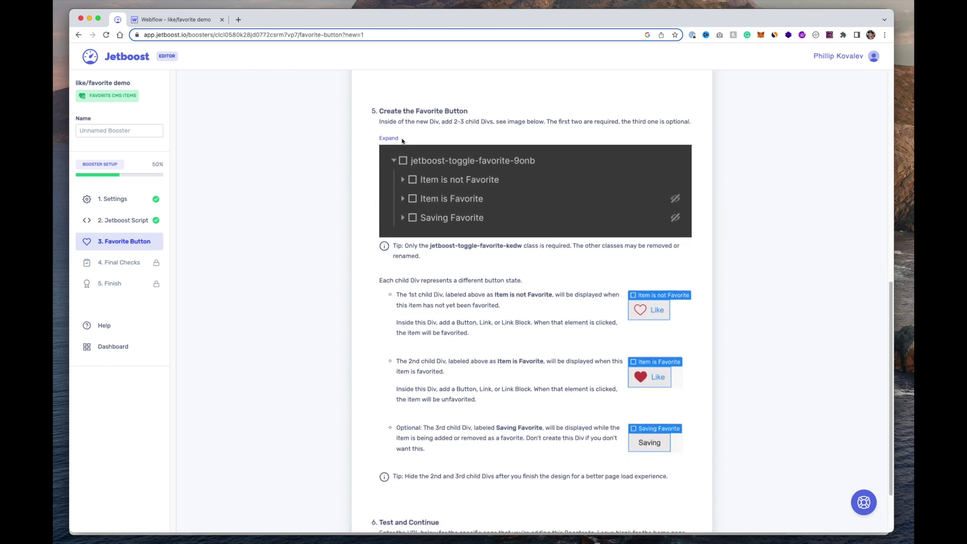
click(397, 138)
scroll(467, 220, up, 3)
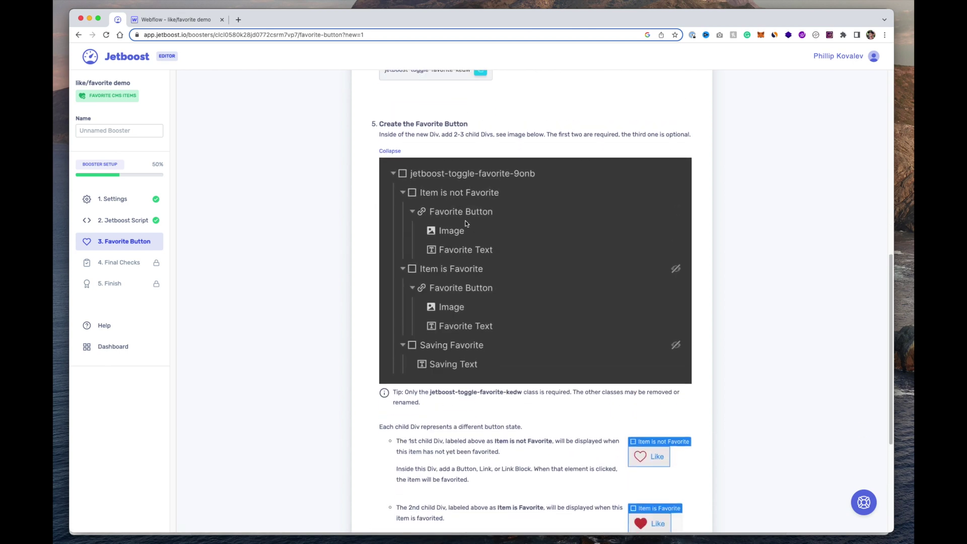
scroll(433, 188, down, 6)
scroll(433, 187, down, 1)
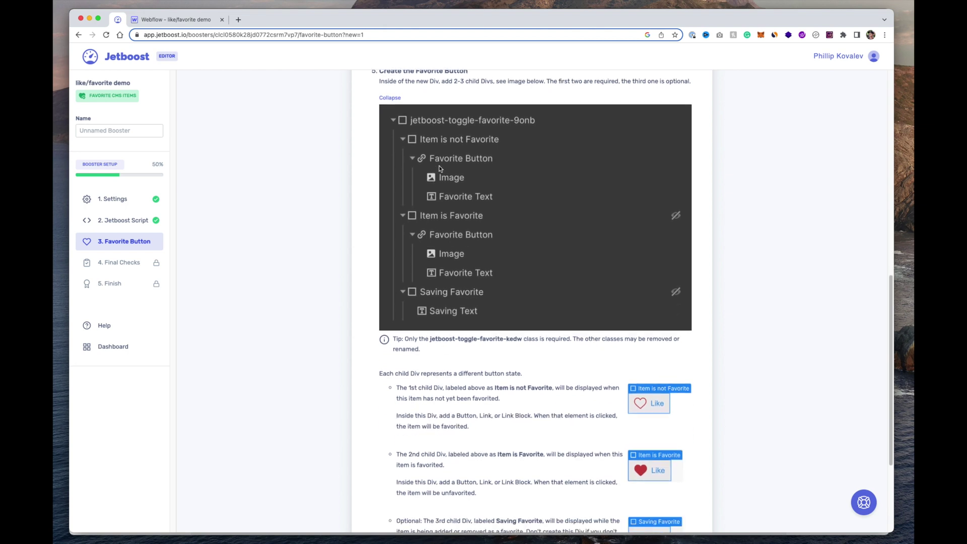
scroll(462, 174, up, 1)
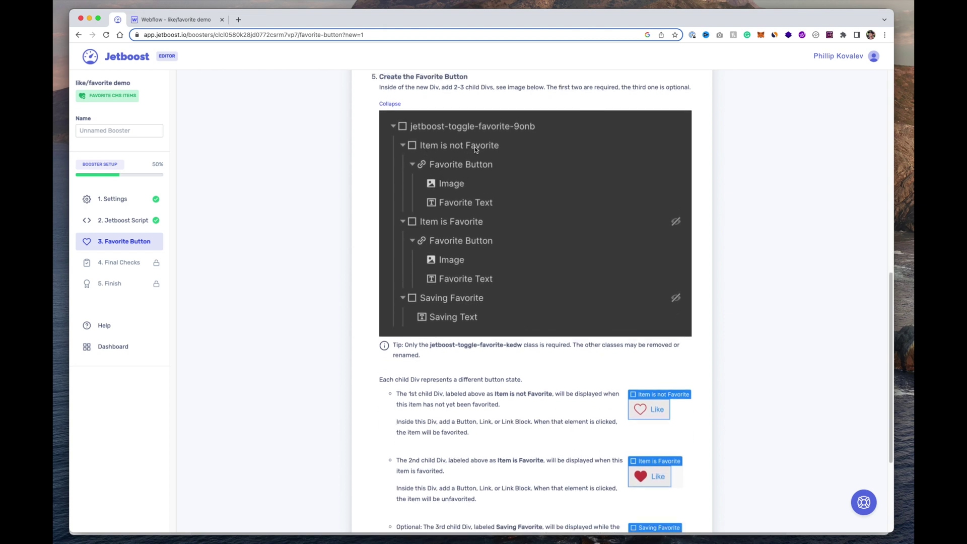
scroll(424, 203, up, 3)
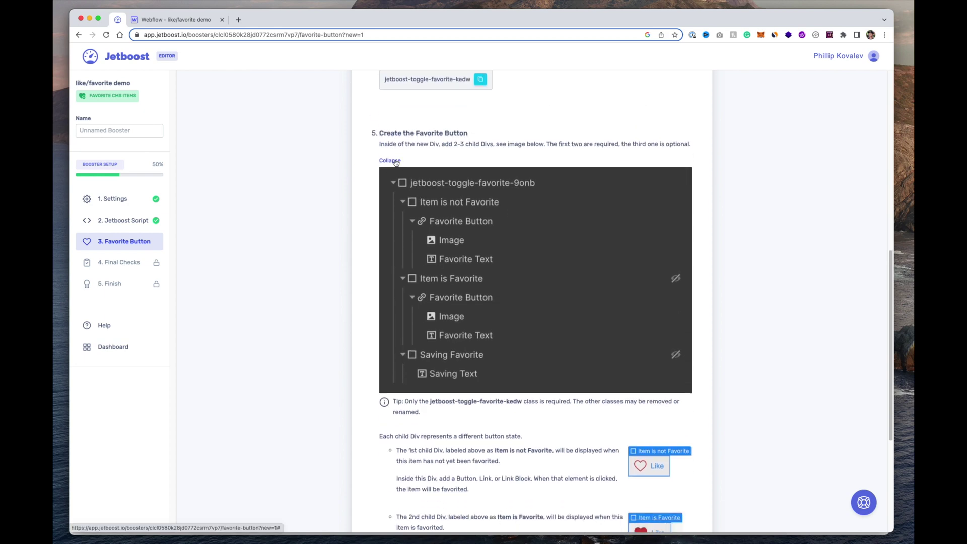
Copy the name Item is not Favorite from Jetboost and add two Div Blocks inside Webflow's jetboost-toggle-favorite-kedw Div.
scroll(498, 306, down, 8)
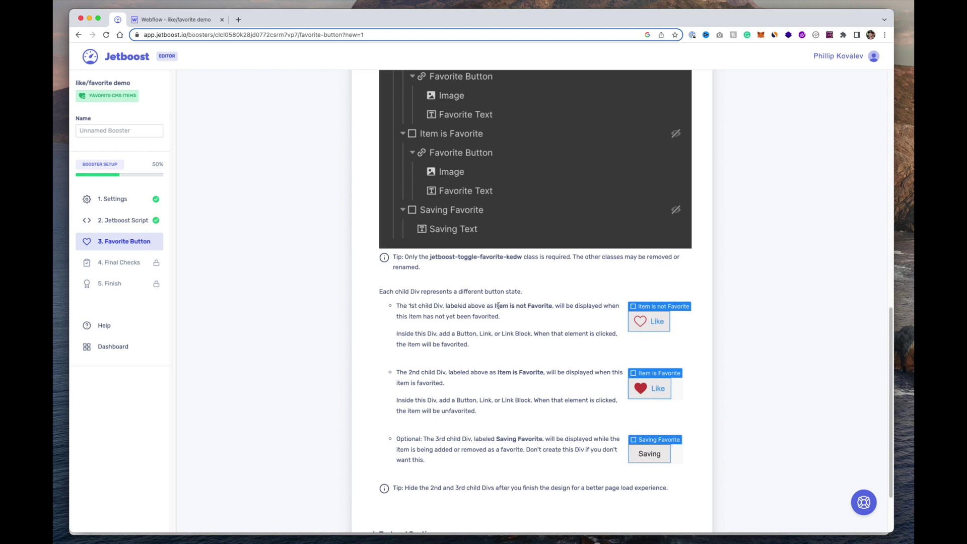
drag(496, 306, 553, 309)
click(177, 20)
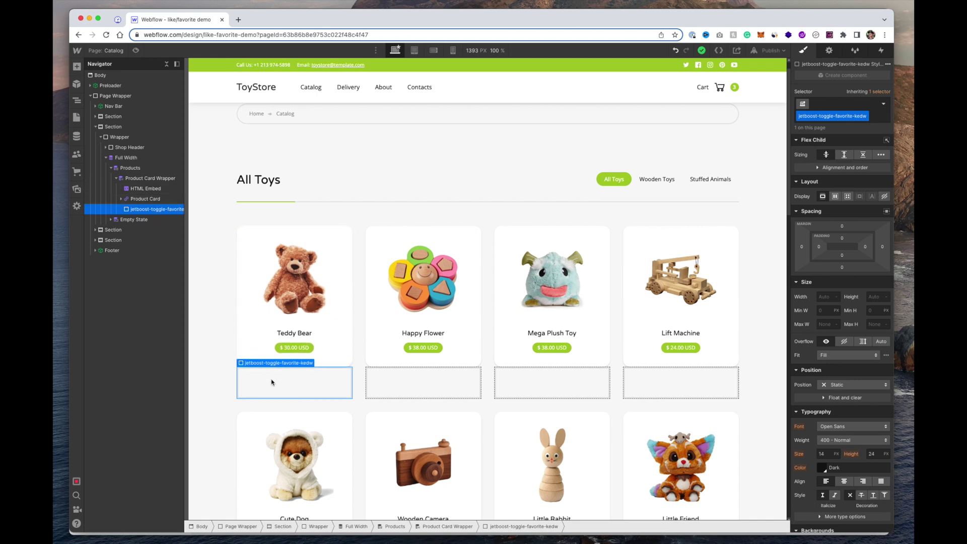
key(super+e)
text(div)
key(Return)
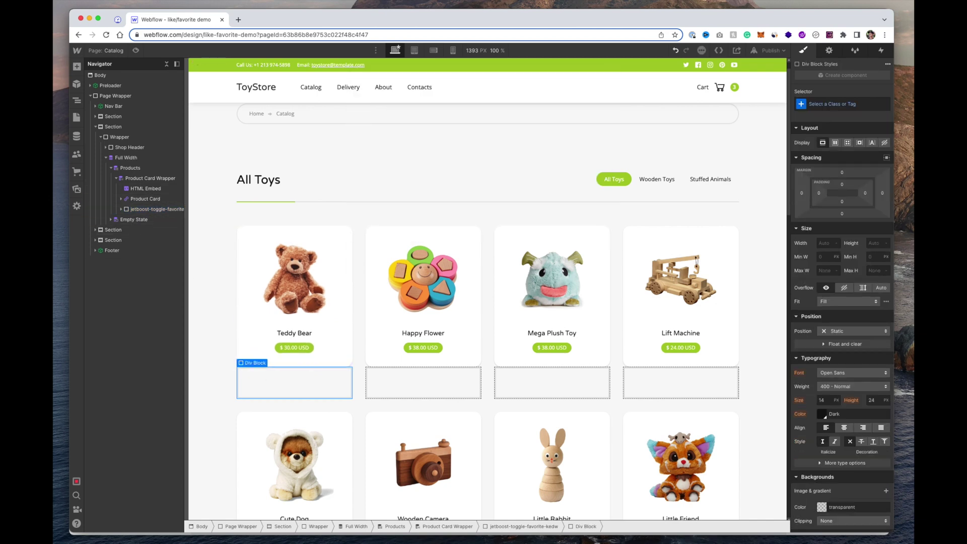
key(super+d)
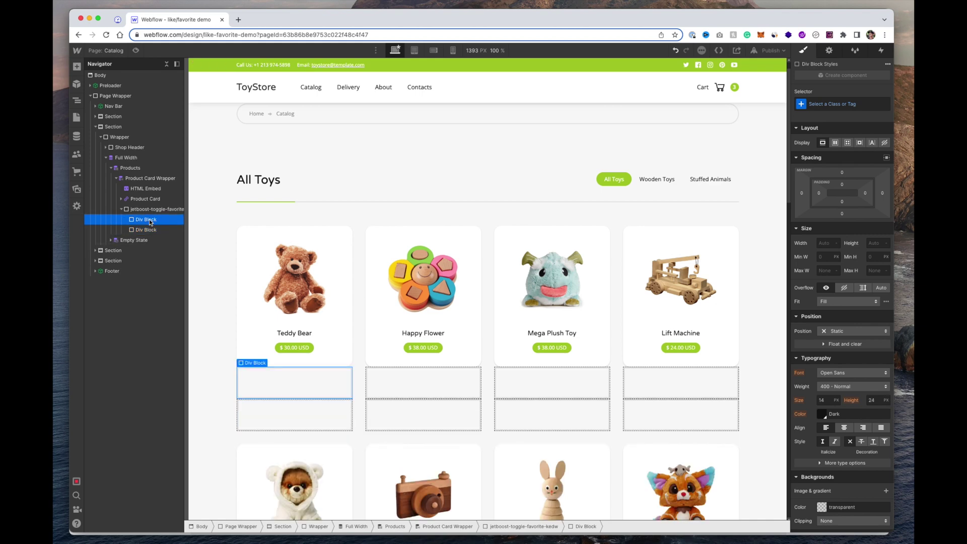
Assign the copied class name Item is not Favorite to the first child Div Block.
click(117, 19)
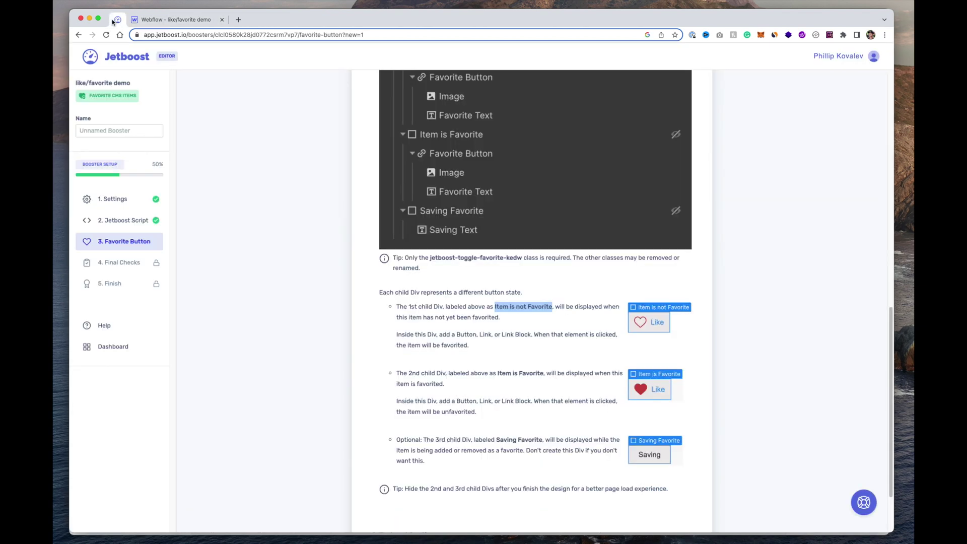
click(174, 19)
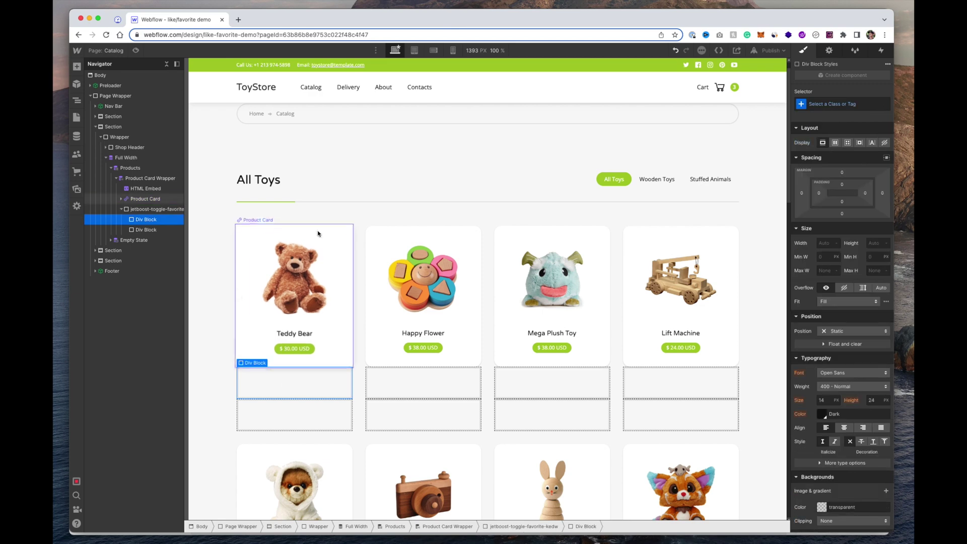
click(851, 104)
key(super+v)
key(Return)
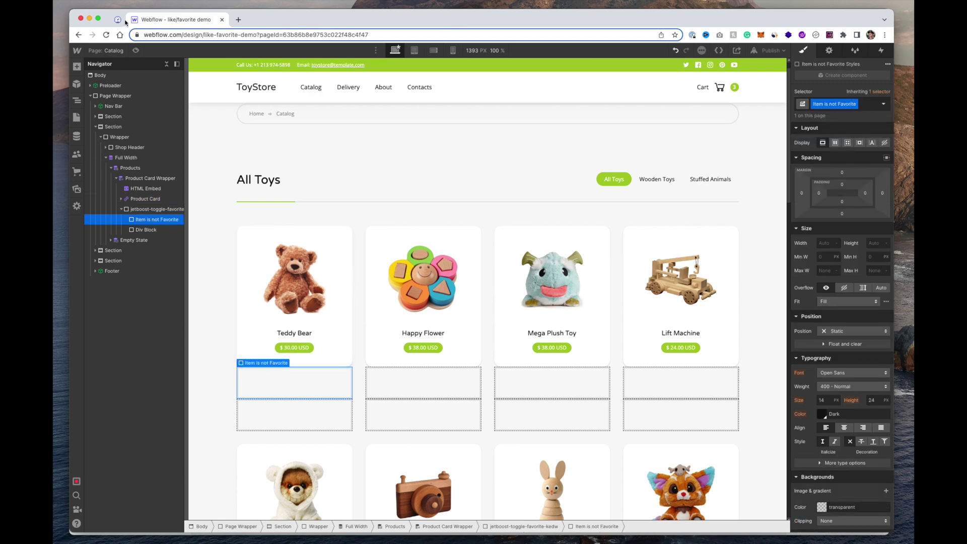
Copy the name Item is Favorite from Jetboost and assign it as the class of the second child Div Block in Webflow.
click(126, 23)
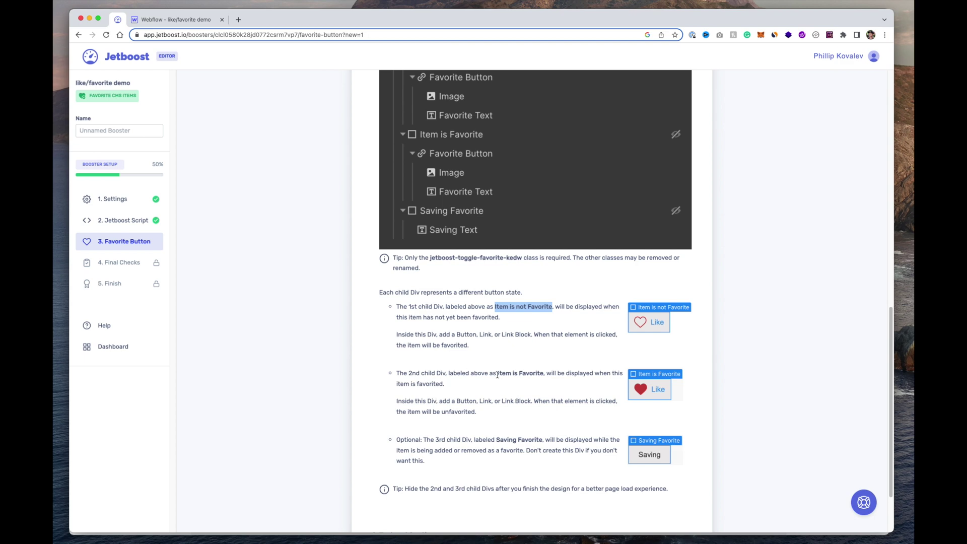
drag(497, 375, 543, 375)
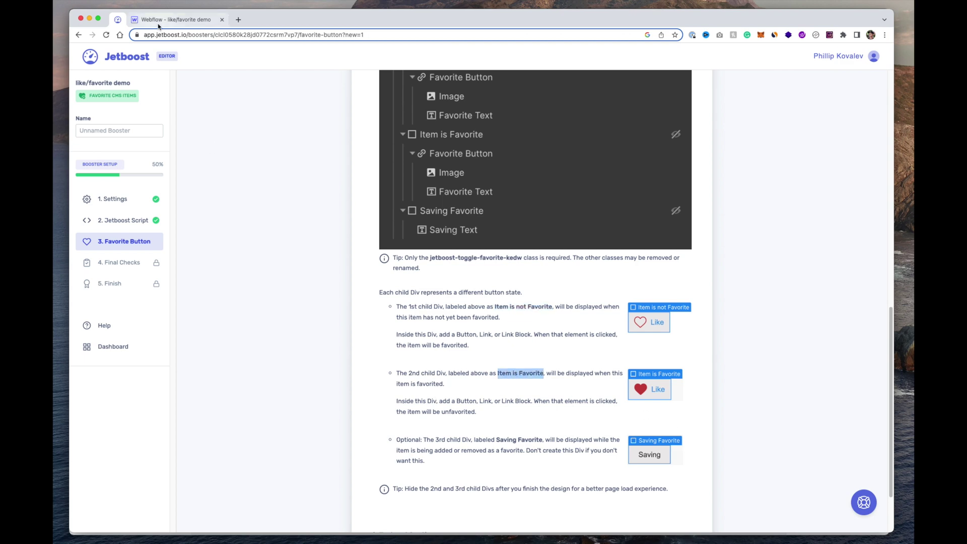
click(172, 19)
click(308, 410)
click(853, 104)
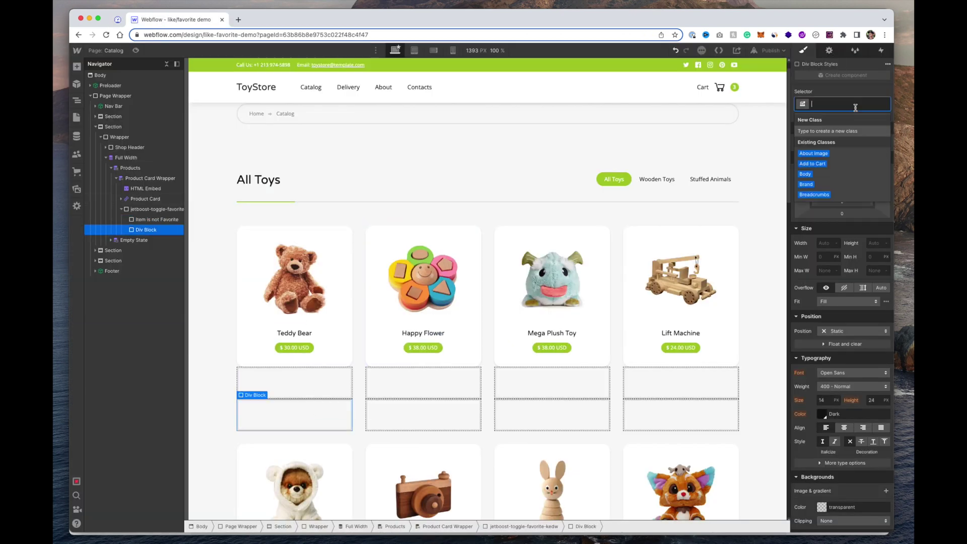
key(ctrl+v)
key(Return)
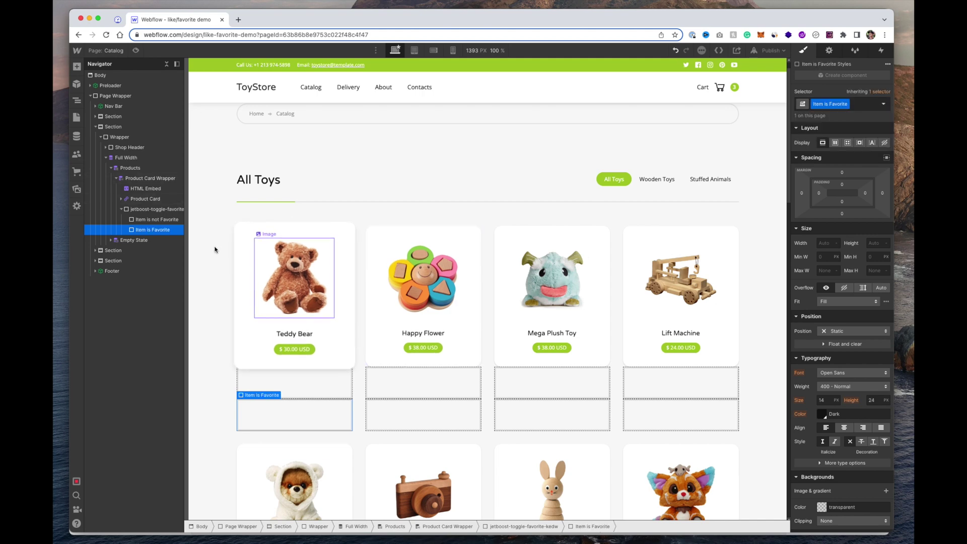
Add a Button inside the Item is not Favorite Div and set its text to Like.
click(164, 221)
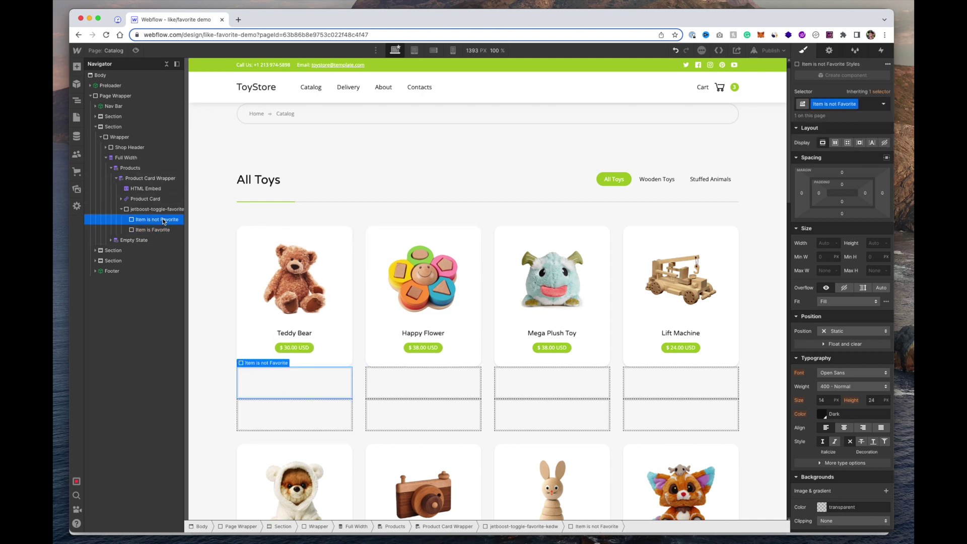
key(super+e)
text(but)
key(Return)
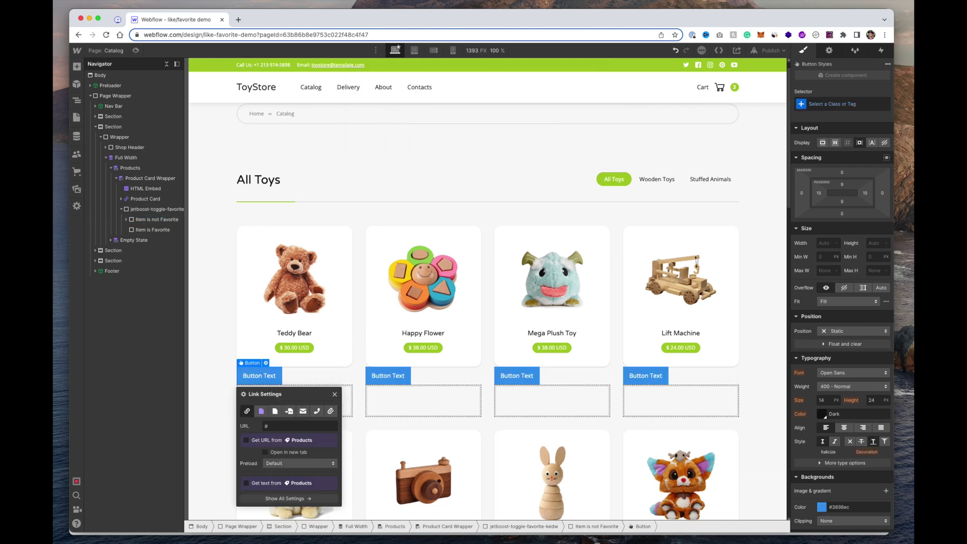
click(114, 126)
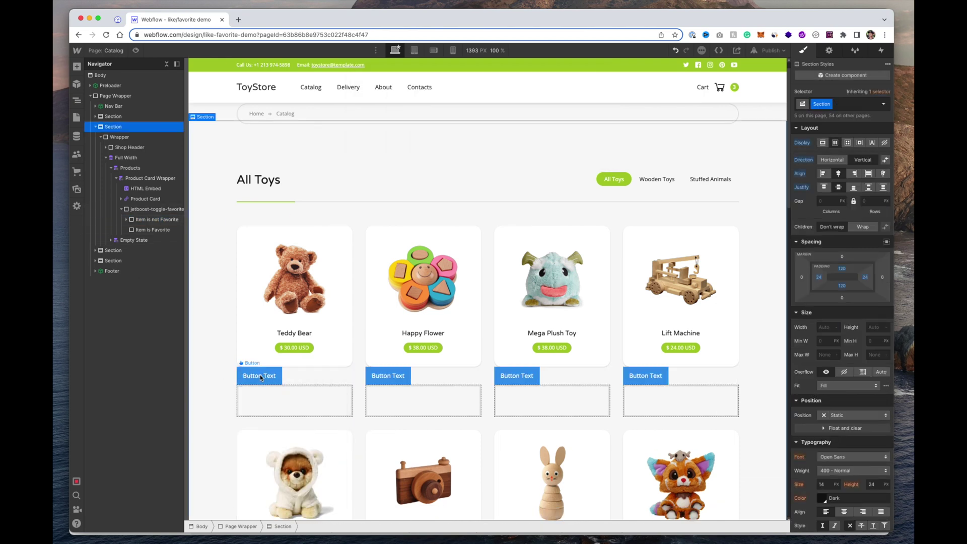
click(261, 378)
double_click(260, 376)
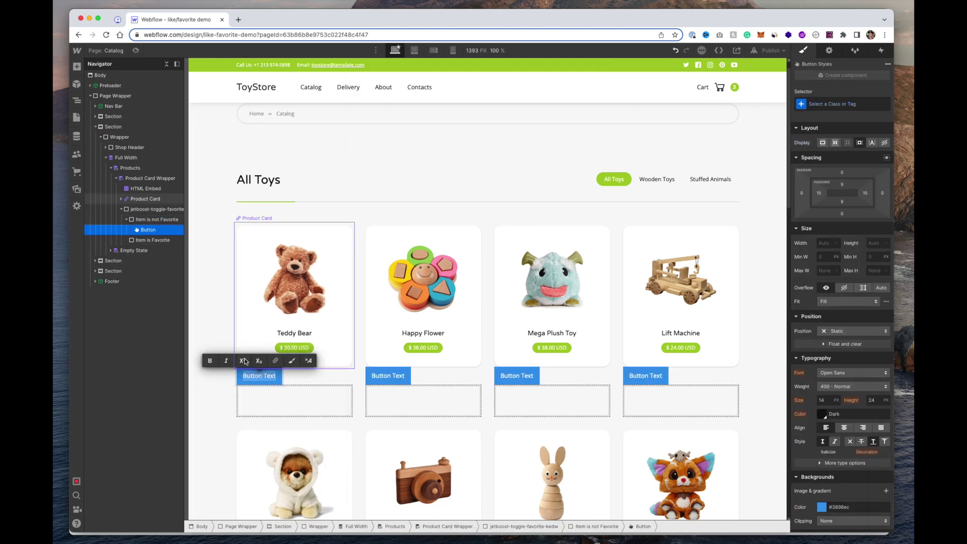
scroll(242, 332, down, 3)
scroll(215, 270, up, 1)
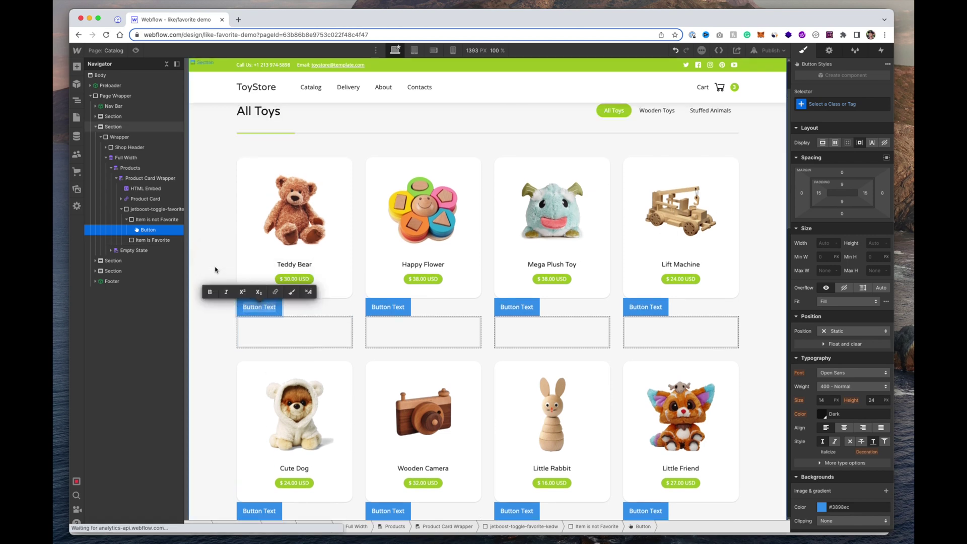
text(Like)
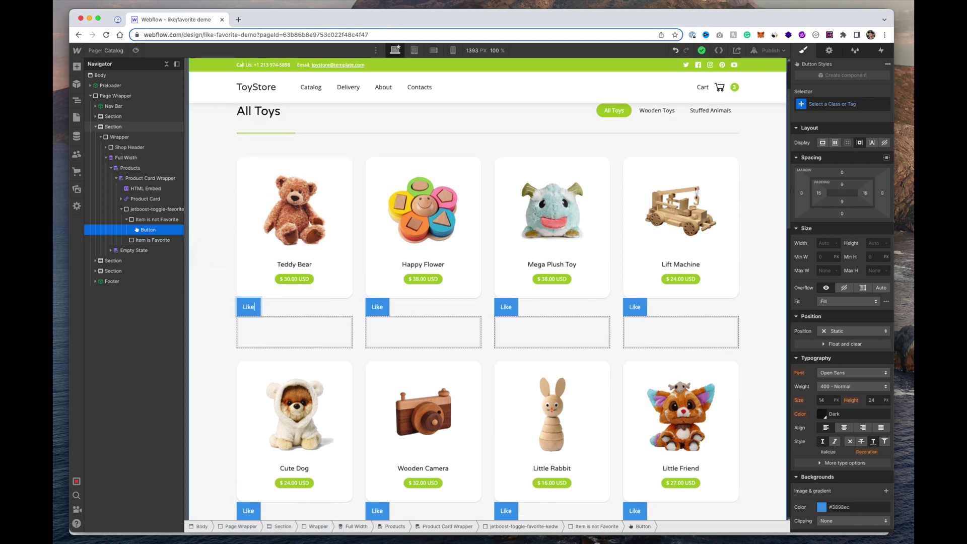
Place a copy of the Like button inside the Item is Favorite Div and change its text to Unlike.
click(250, 330)
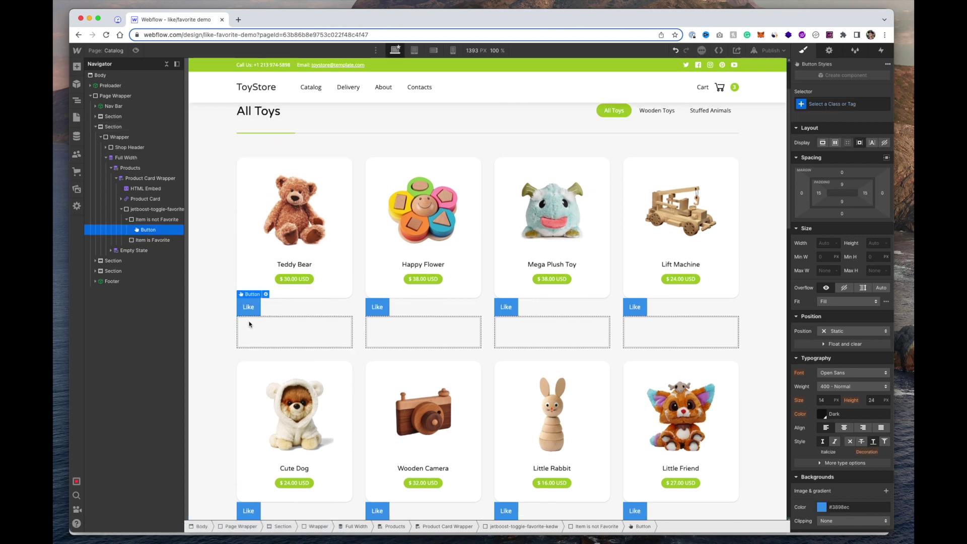
key(super+v)
double_click(247, 325)
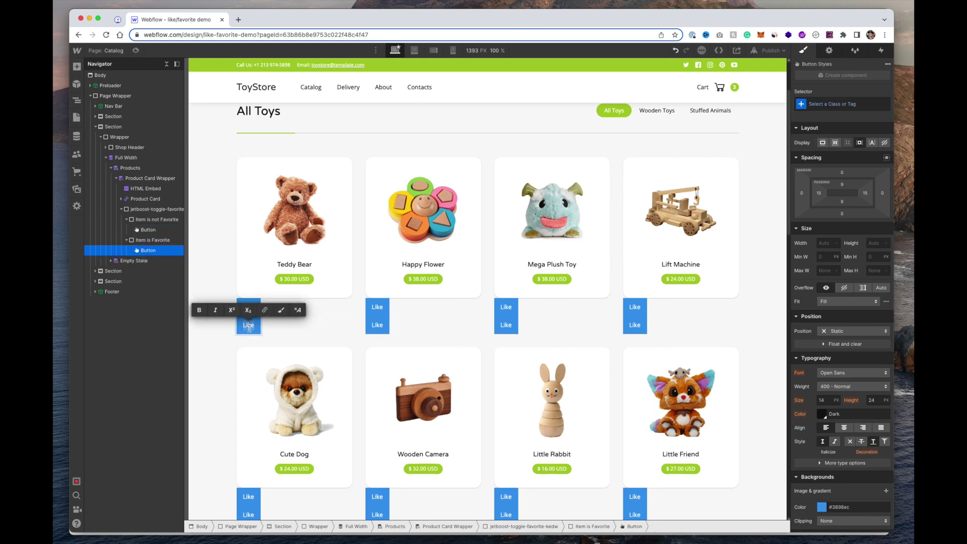
text(Unlike)
click(194, 299)
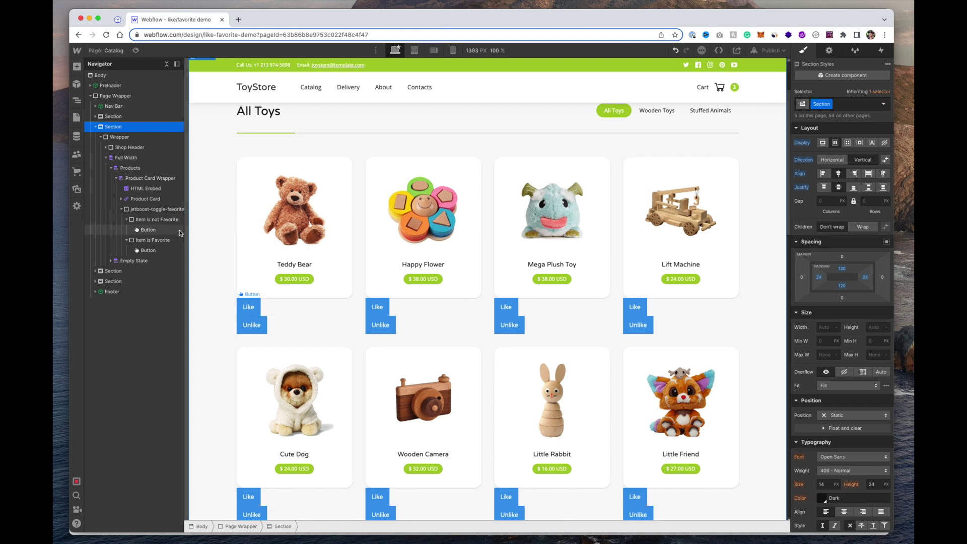
Widen the Navigator and examine the jetboost-toggle-favorite-kedw Div, its two child Divs and their buttons.
drag(183, 231, 202, 231)
click(126, 240)
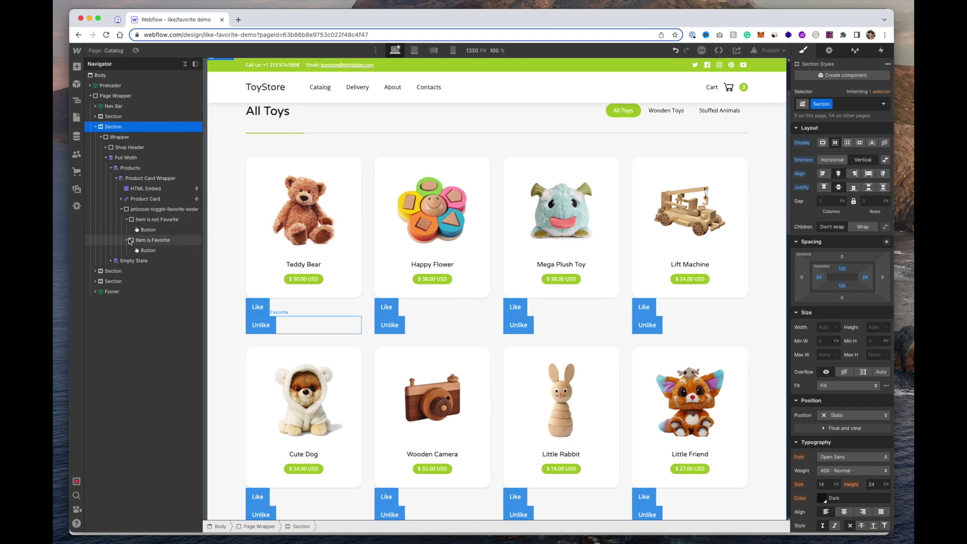
click(126, 220)
click(149, 211)
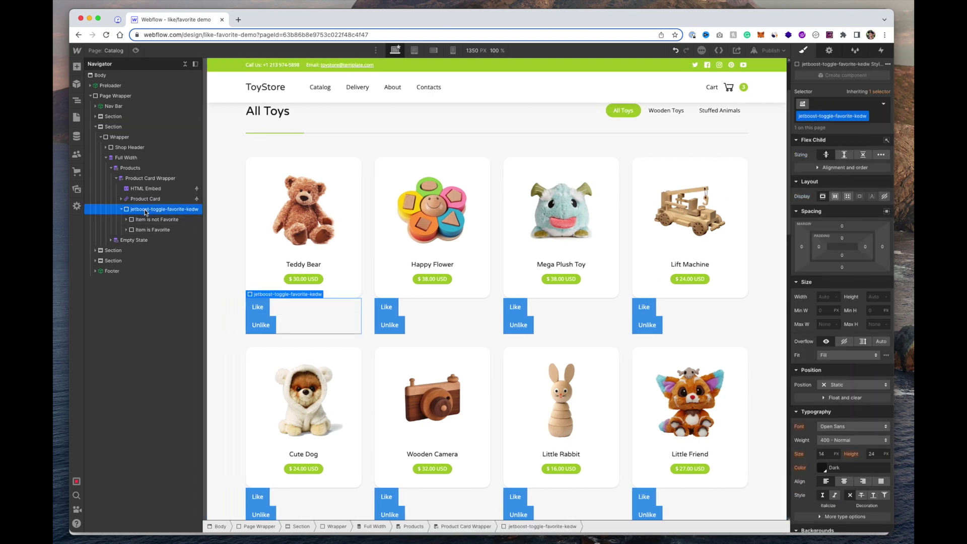
click(156, 220)
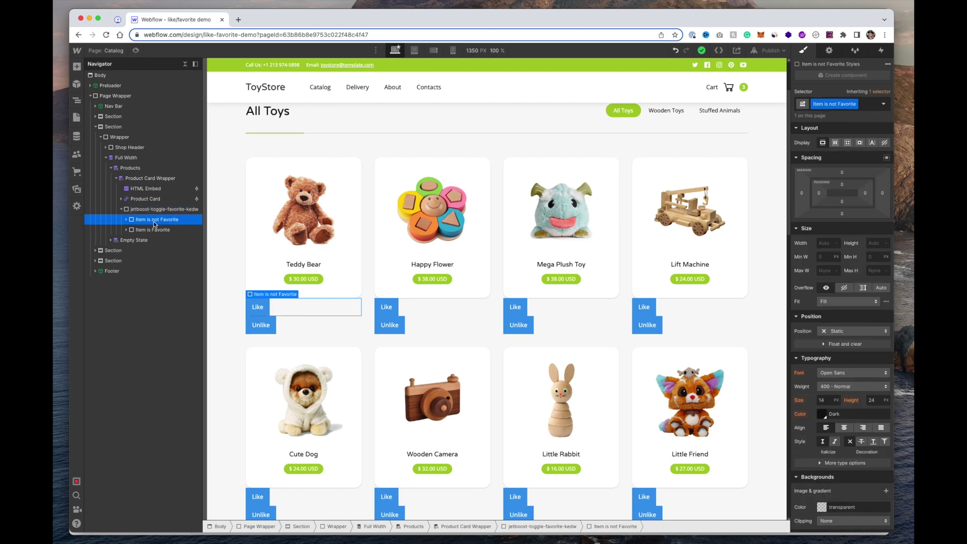
click(160, 231)
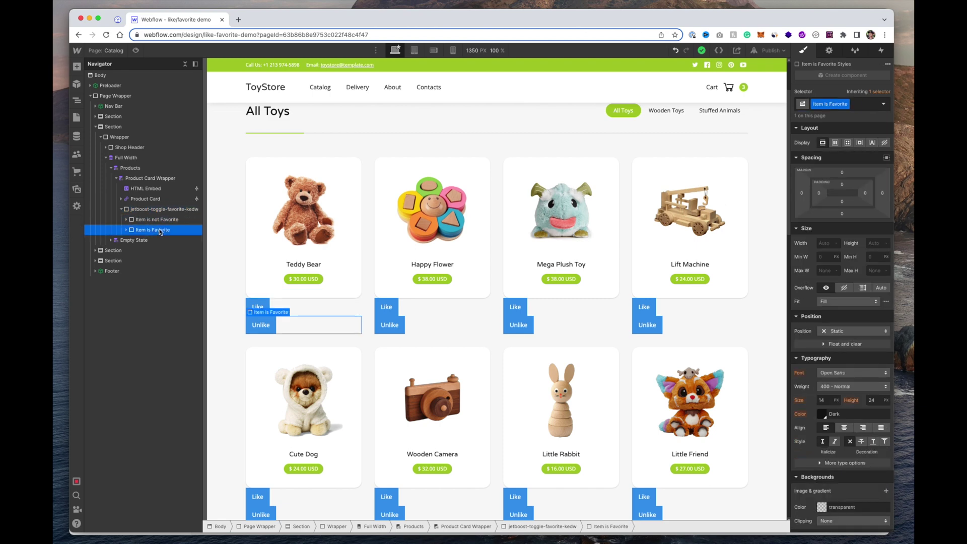
click(254, 309)
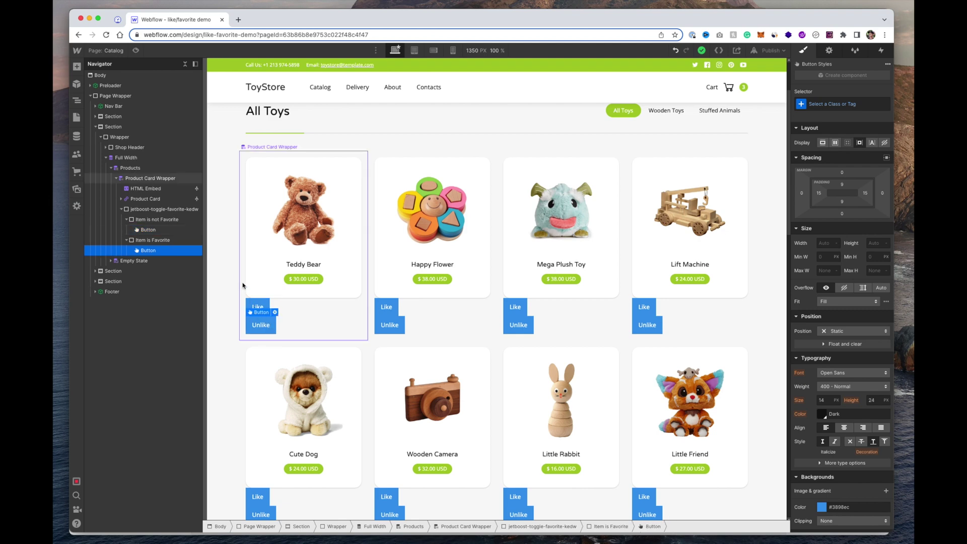
Review Jetboost's child Div tips and Test and Continue section, then return to Webflow to publish the staging site.
click(118, 20)
scroll(458, 241, down, 5)
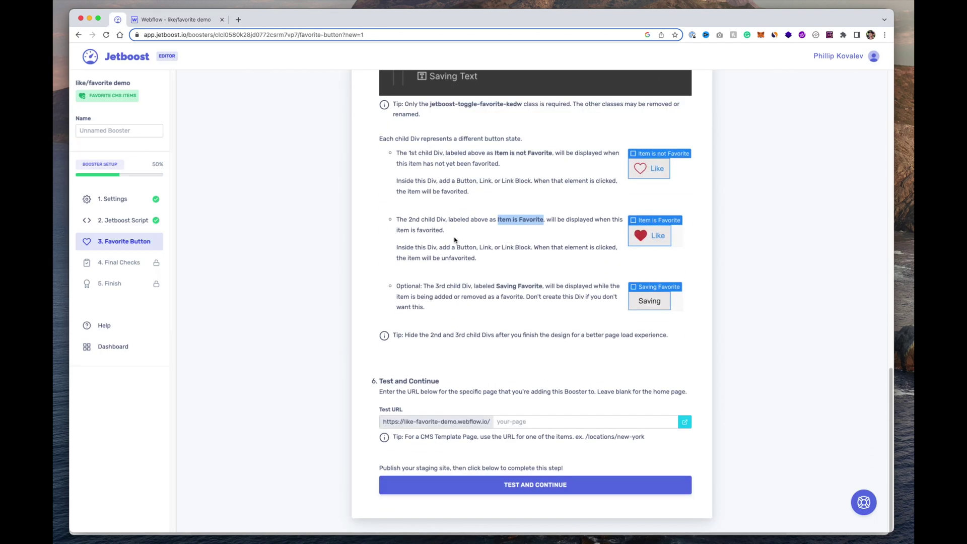
click(345, 276)
click(176, 19)
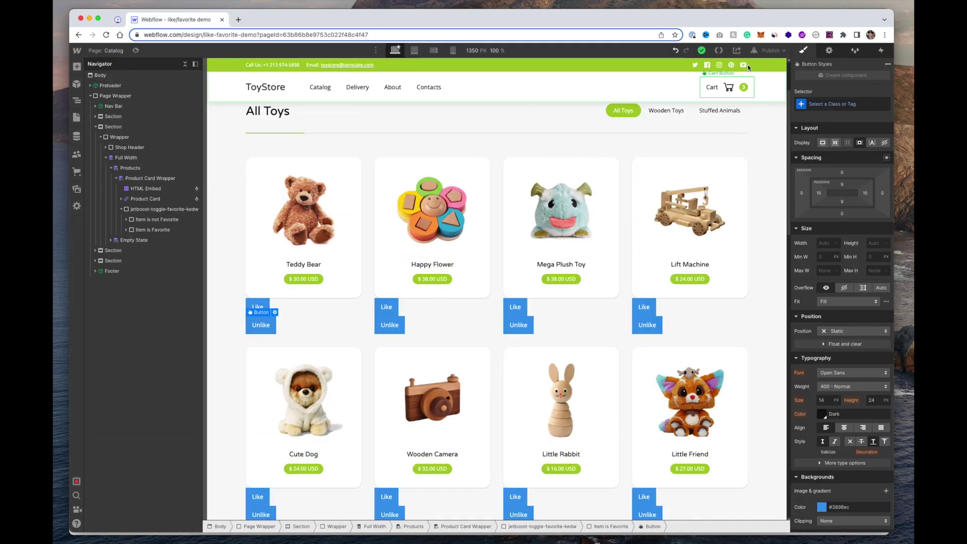
click(763, 51)
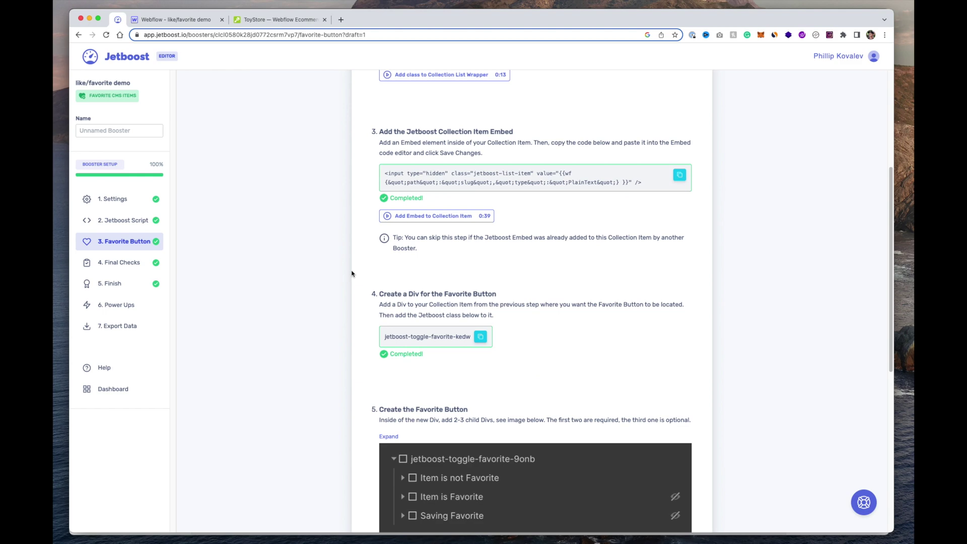
Open the live test page for the URL ending in catalog from Jetboost's Test and Continue section and check the entered path.
scroll(383, 287, down, 10)
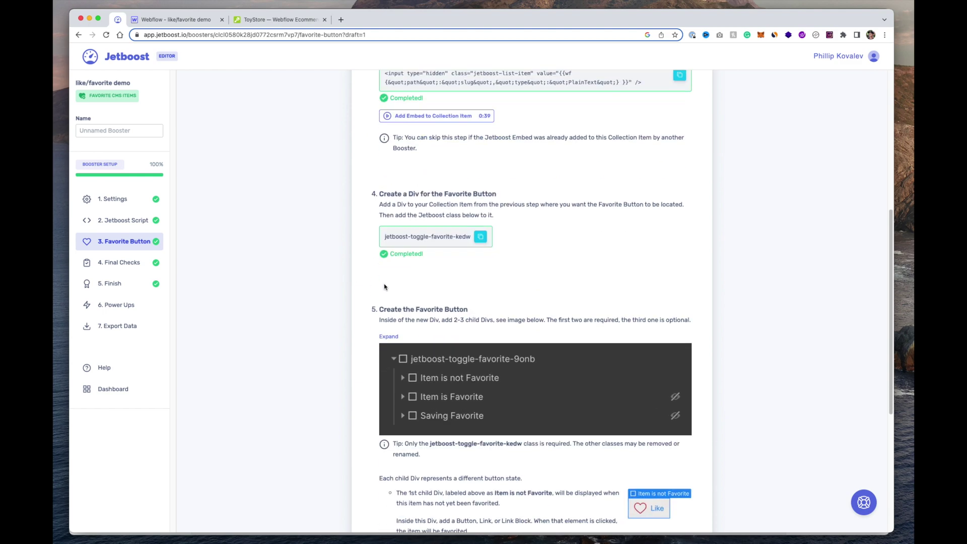
scroll(383, 288, down, 2)
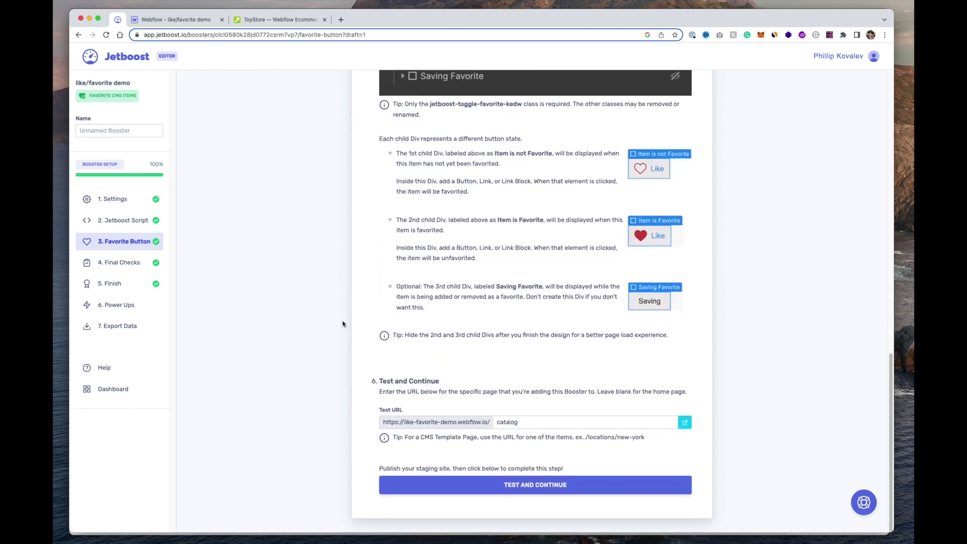
click(689, 425)
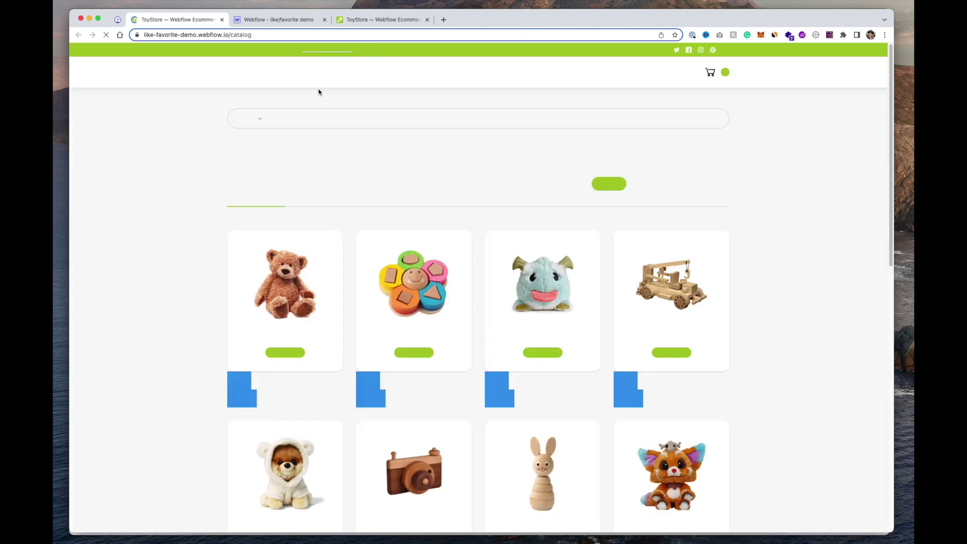
click(118, 20)
drag(518, 422, 498, 422)
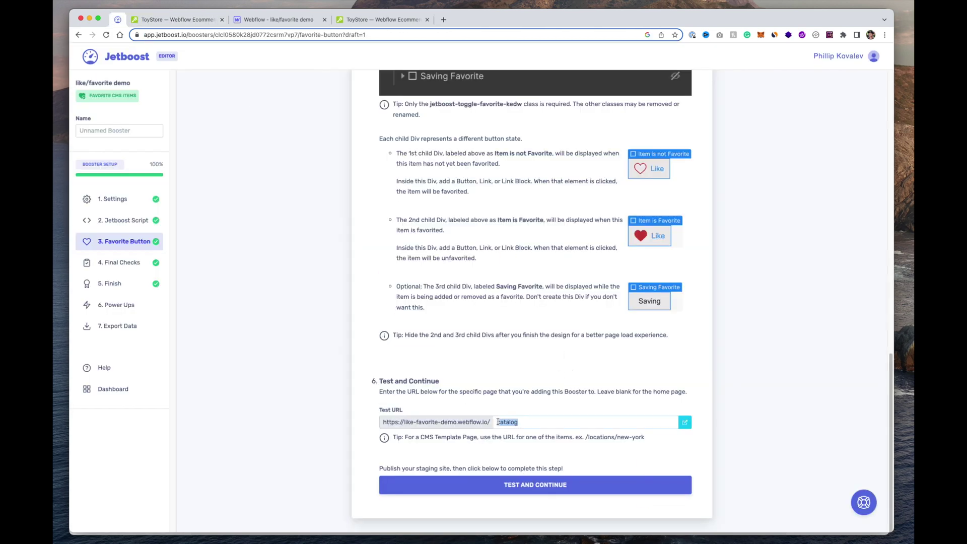
click(166, 19)
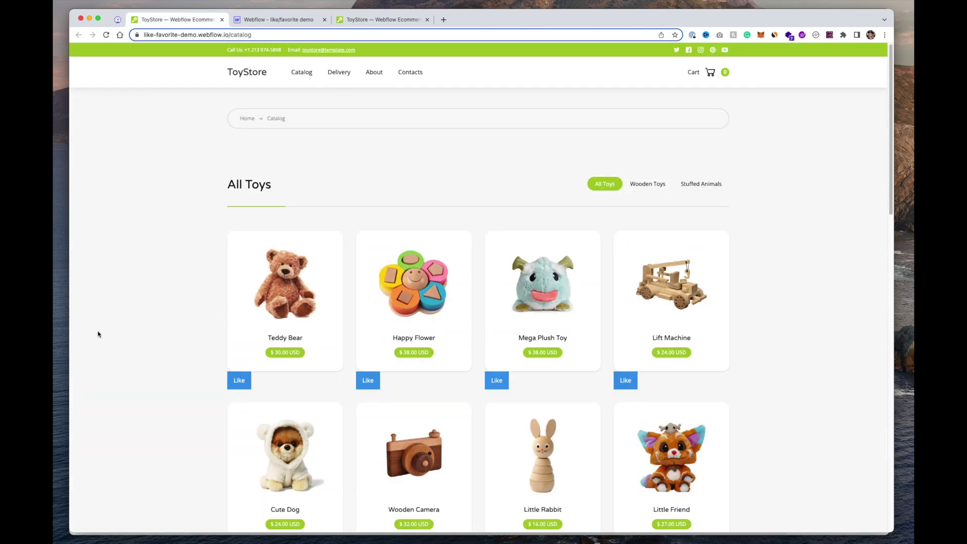
Test the favorite button under the Teddy Bear on the published catalog page by liking and unliking the item.
scroll(98, 334, down, 2)
scroll(212, 328, up, 2)
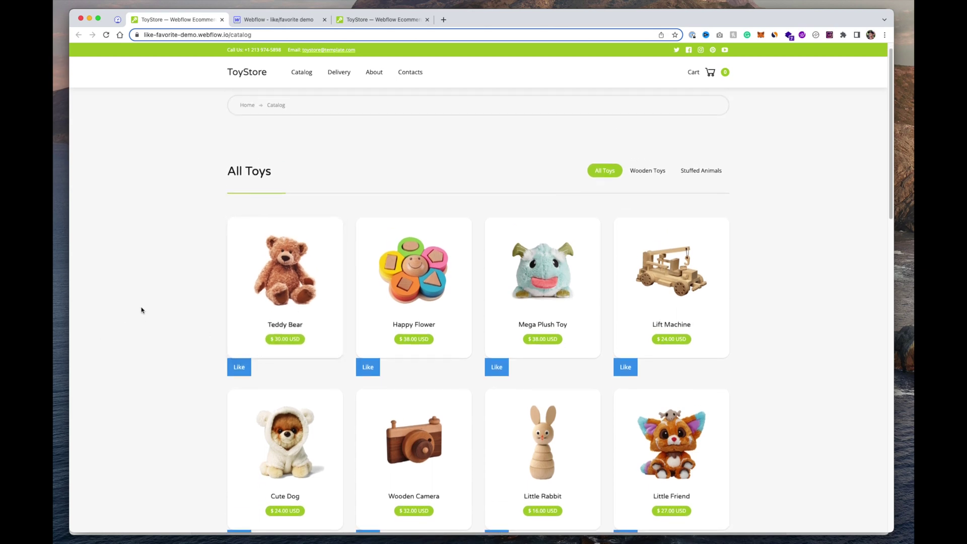
click(245, 368)
click(244, 370)
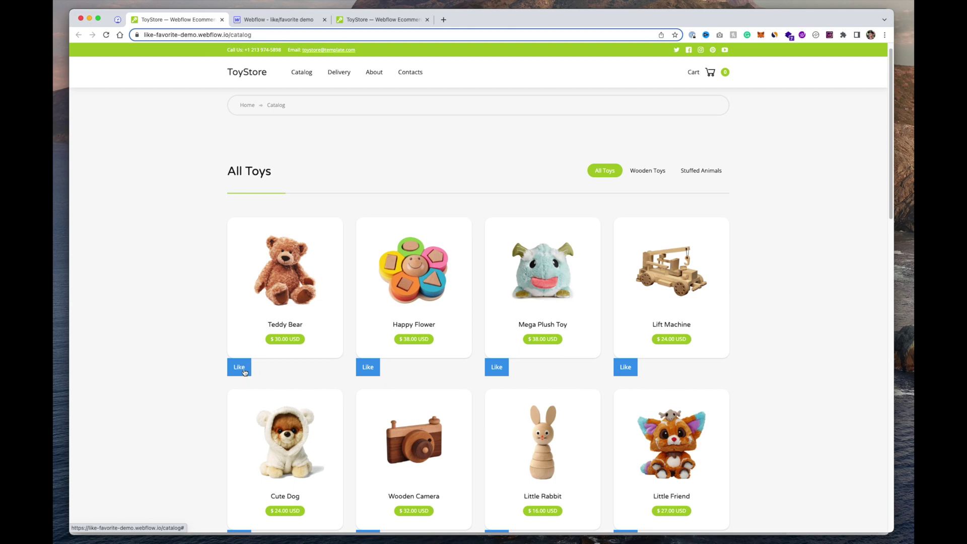
Like the Happy Flower, Lift Machine and Mega Plush Toy on the published catalog page and close the duplicate store page.
click(368, 367)
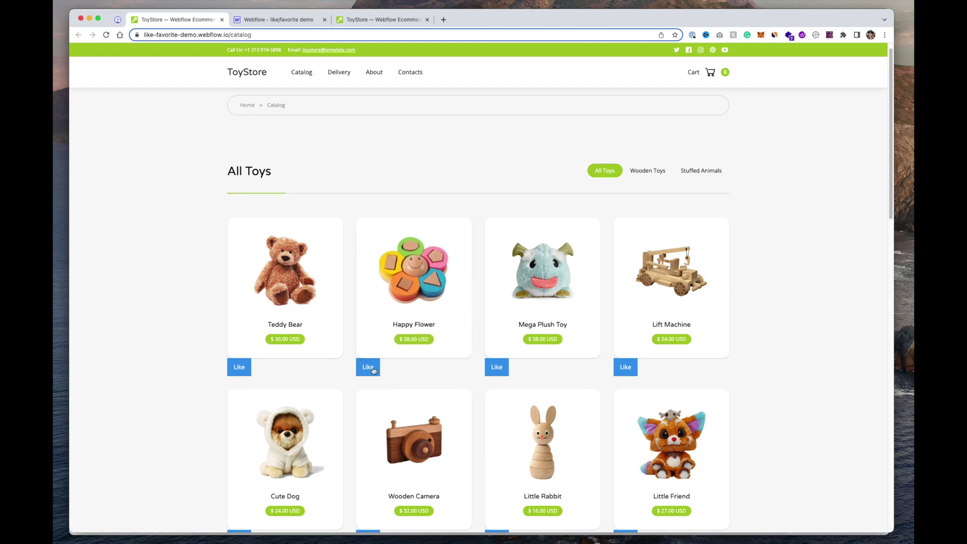
click(616, 373)
click(502, 373)
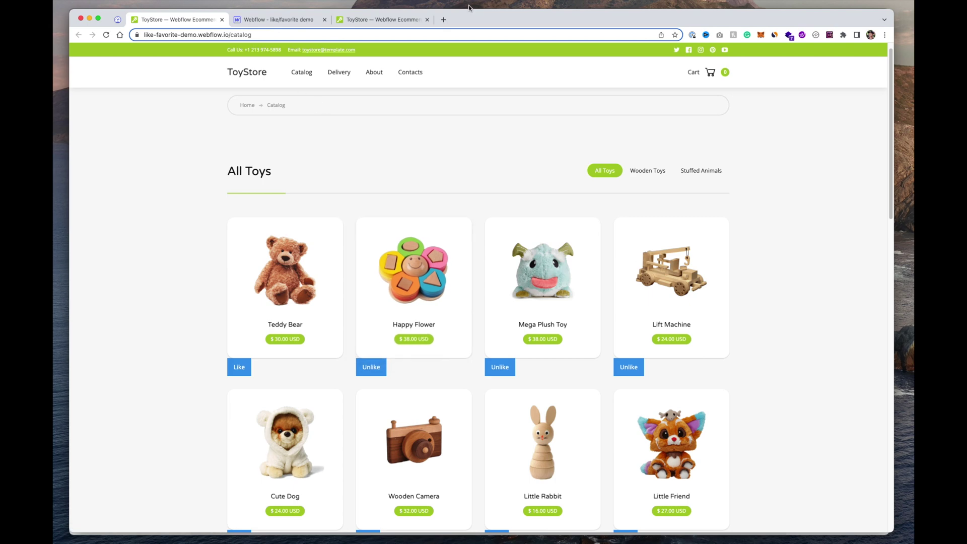
click(427, 20)
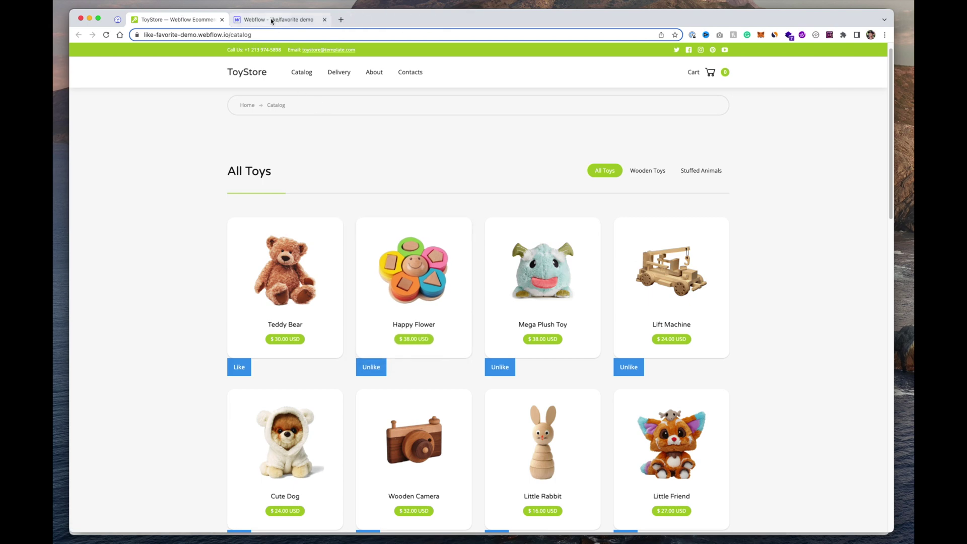
Return to Jetboost and review the booster's Favorite Button, Final Checks and Finish setup stages.
click(117, 20)
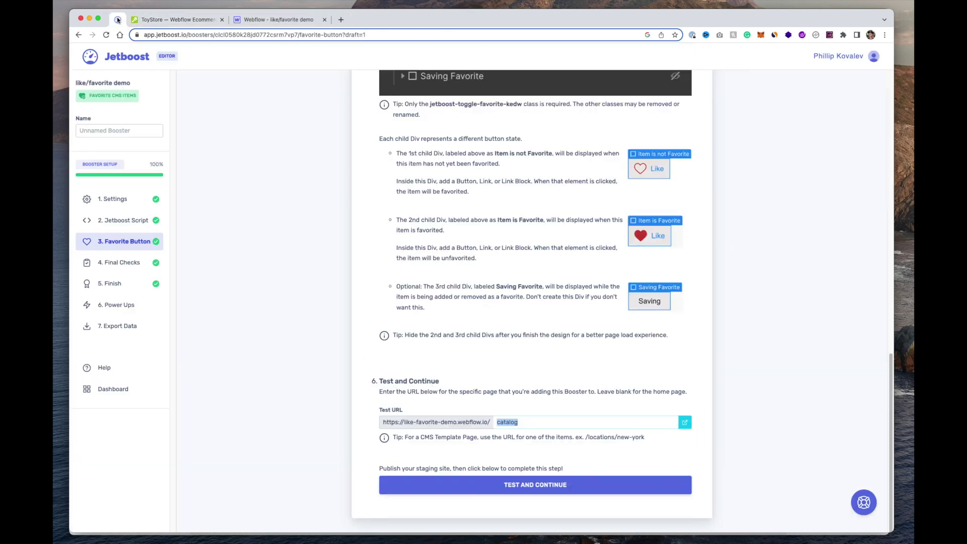
click(126, 262)
click(129, 246)
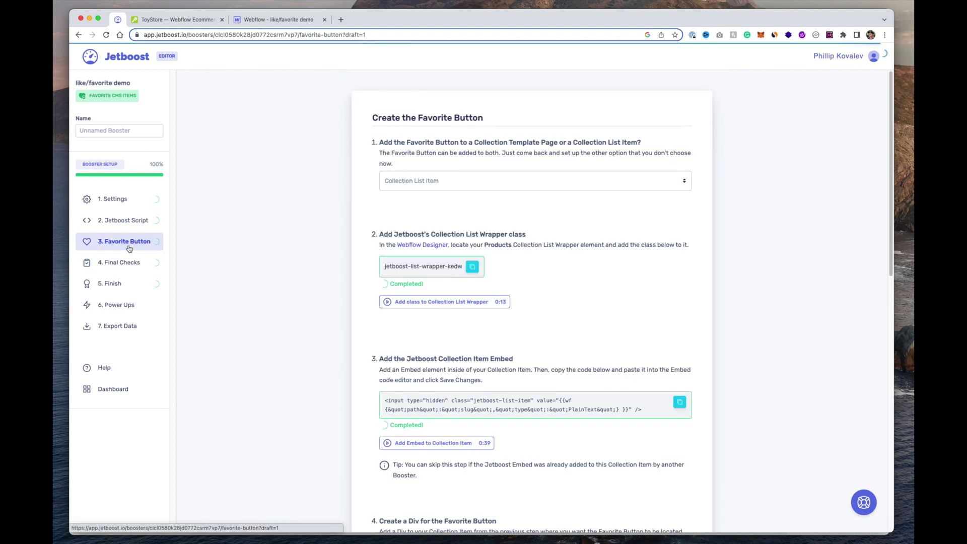
scroll(415, 277, down, 15)
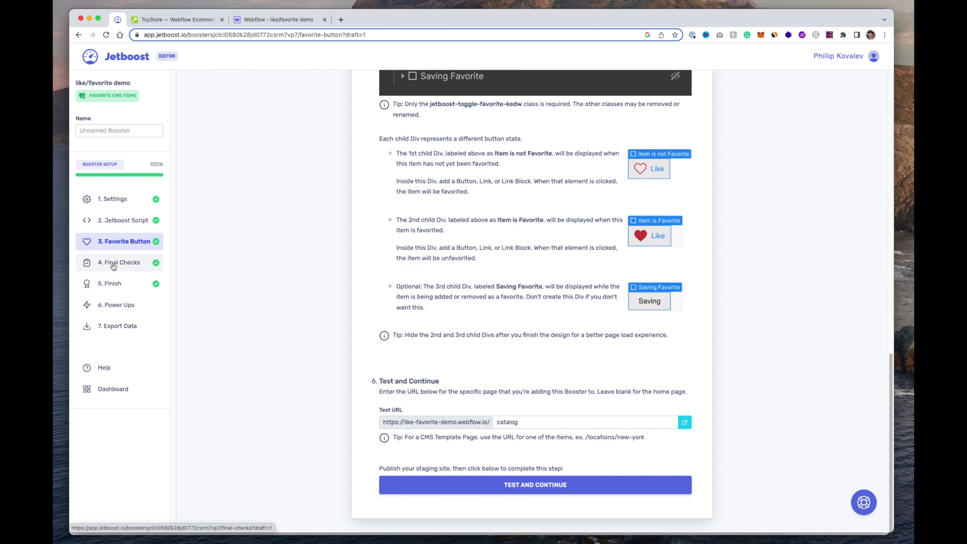
click(113, 267)
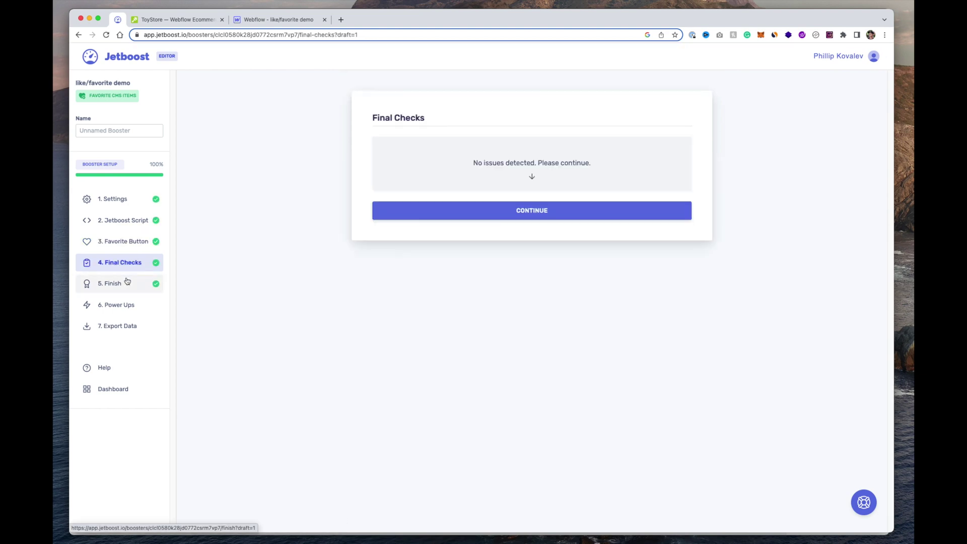
click(126, 281)
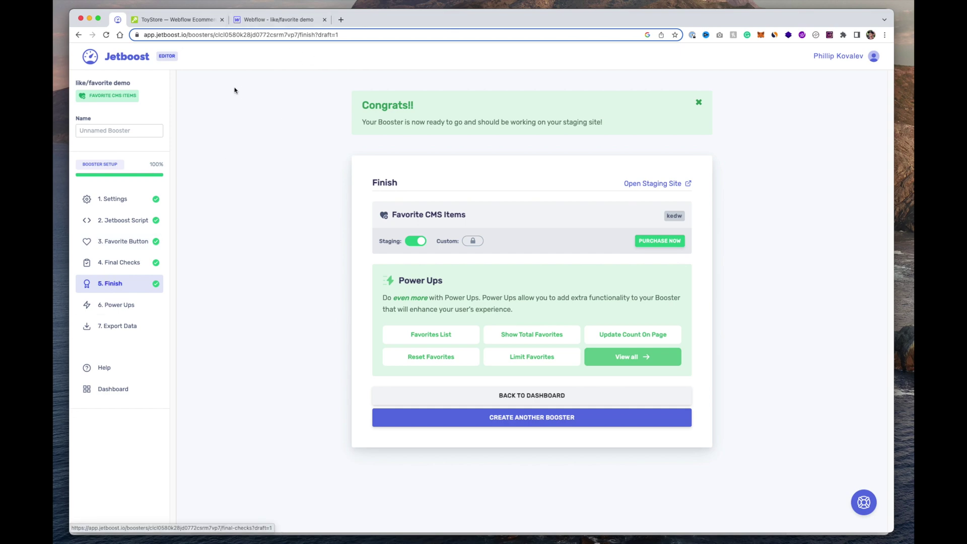
Open the Teddy Bear's product page from the published catalog and examine the area around its Add to Cart button.
click(202, 19)
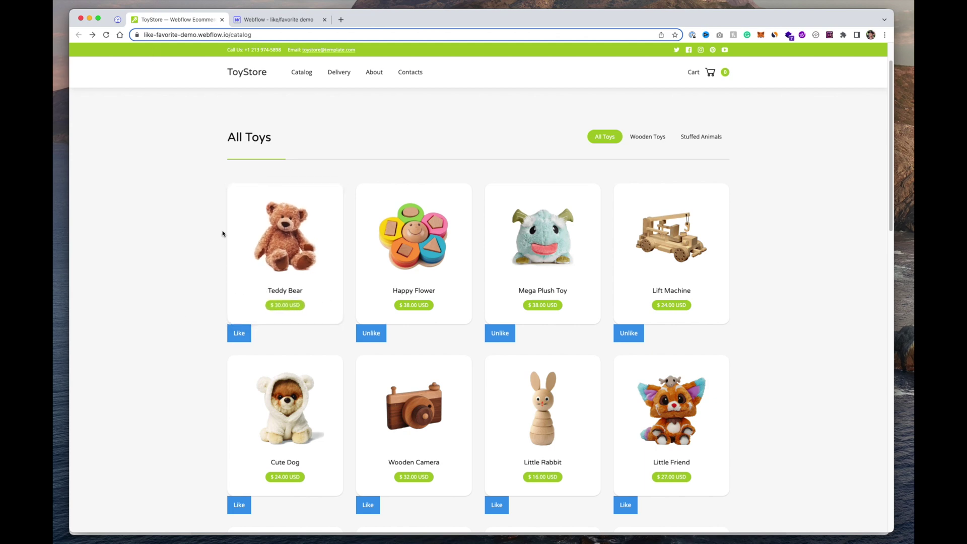
click(340, 227)
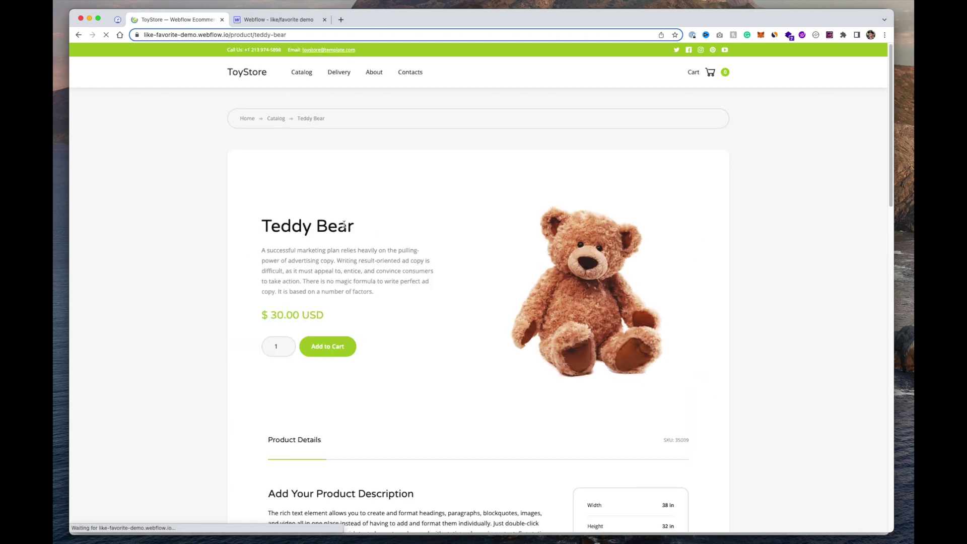
scroll(393, 242, down, 3)
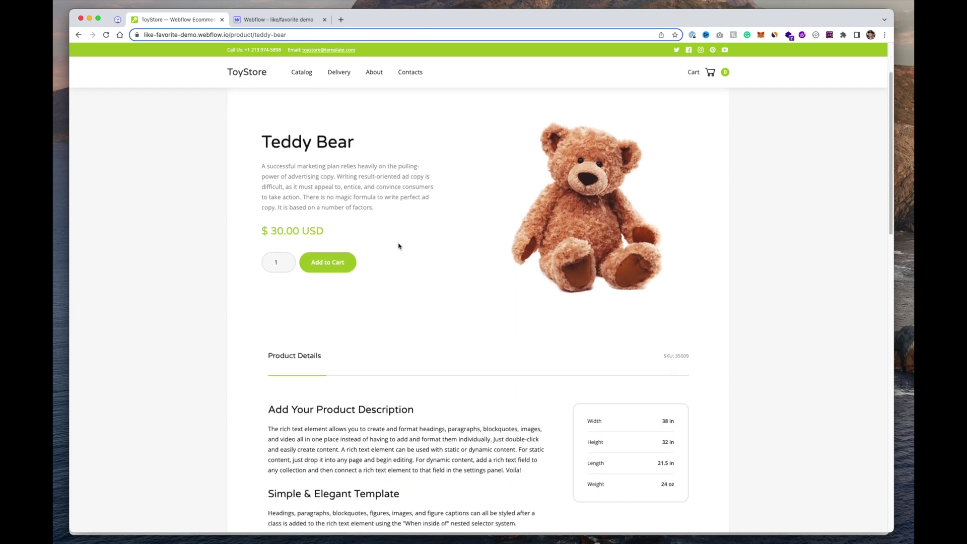
scroll(373, 273, up, 3)
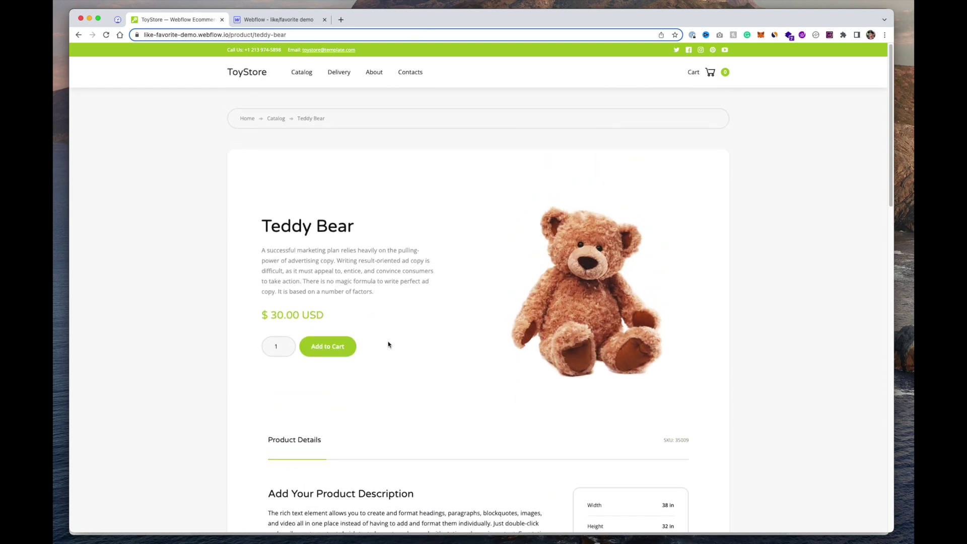
Review Jetboost's Favorite Button instructions on creating the Div for the button and its child Divs.
click(119, 19)
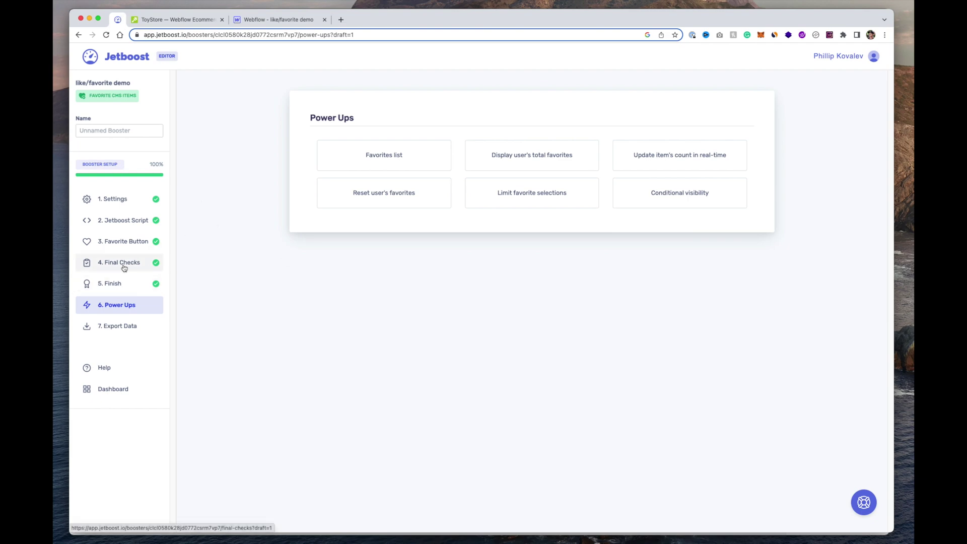
click(127, 243)
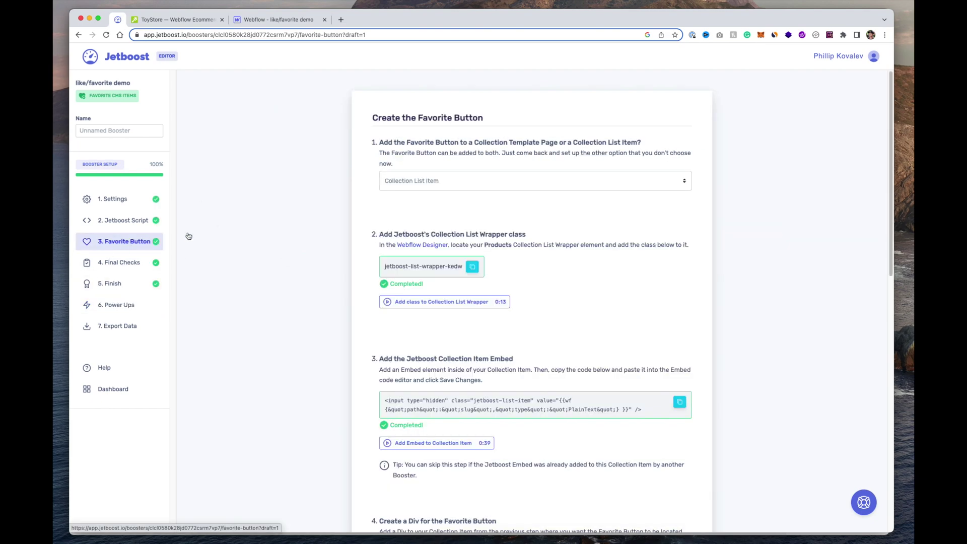
scroll(392, 248, down, 6)
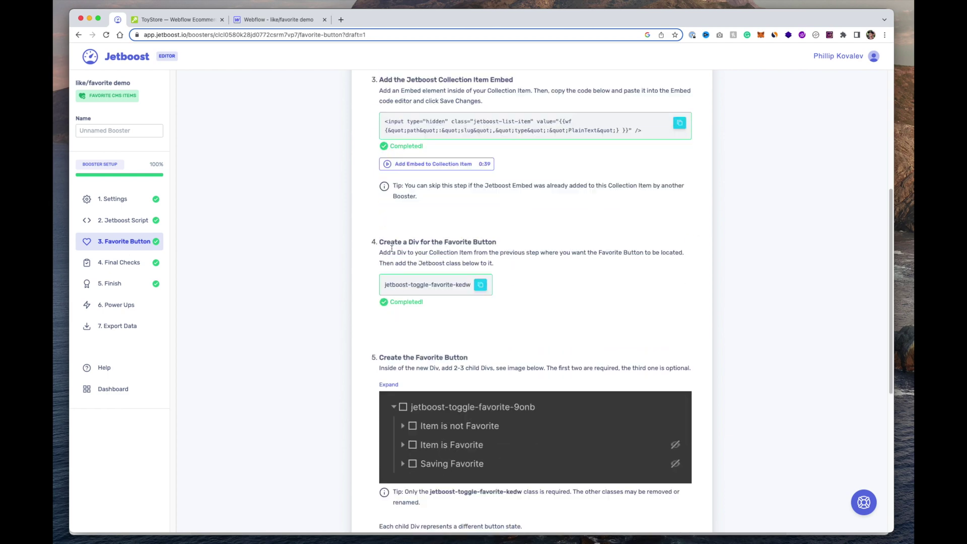
scroll(392, 248, down, 3)
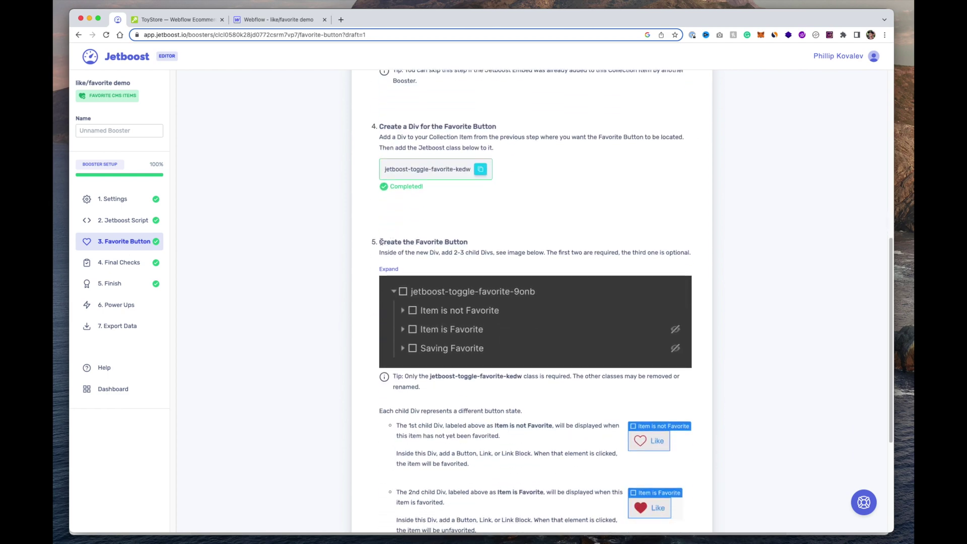
drag(382, 242, 470, 244)
click(473, 245)
scroll(474, 245, up, 2)
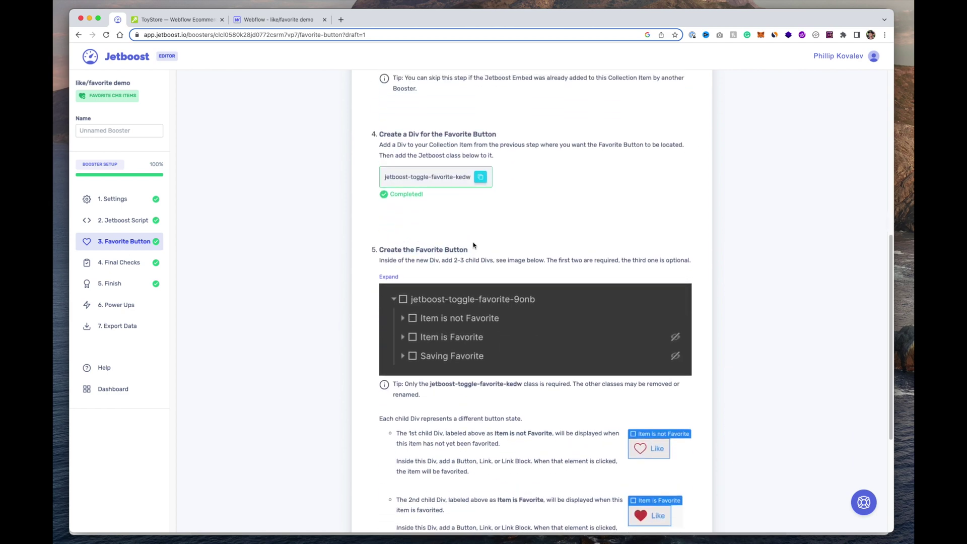
drag(386, 197, 496, 195)
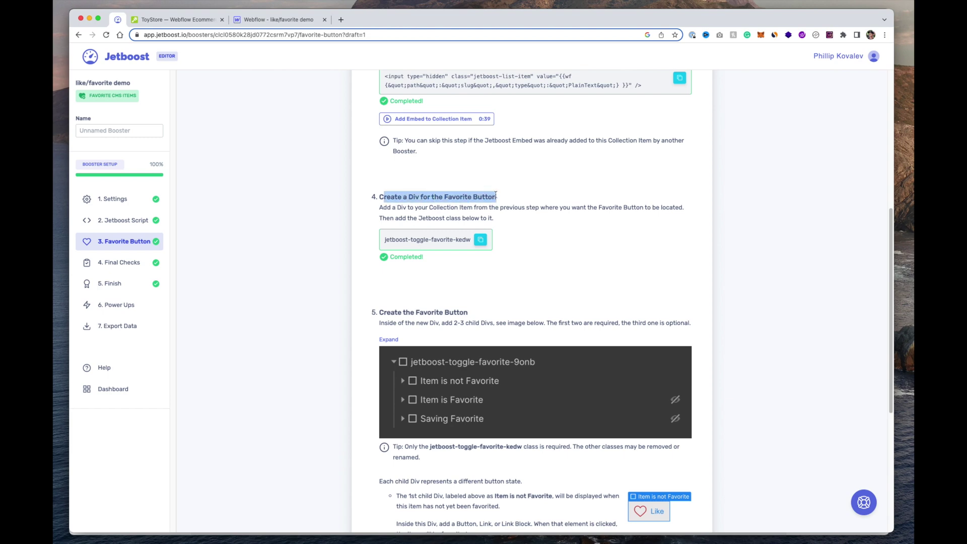
click(481, 246)
scroll(428, 400, down, 1)
scroll(428, 400, up, 1)
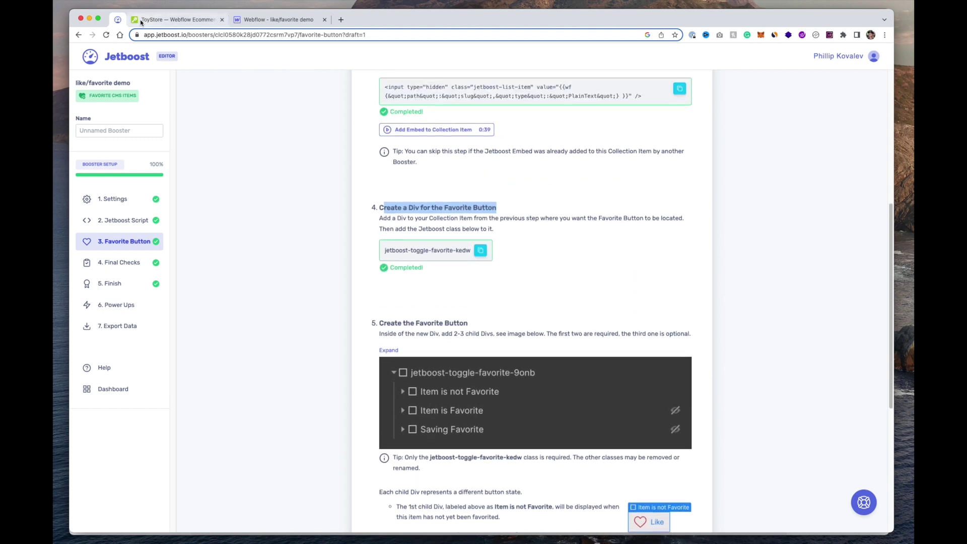
In the Webflow Designer, collapse the two favorite-state Divs and copy their parent jetboost-toggle-favorite-kedw Div from the Catalog page.
click(177, 20)
key(super+bracketleft)
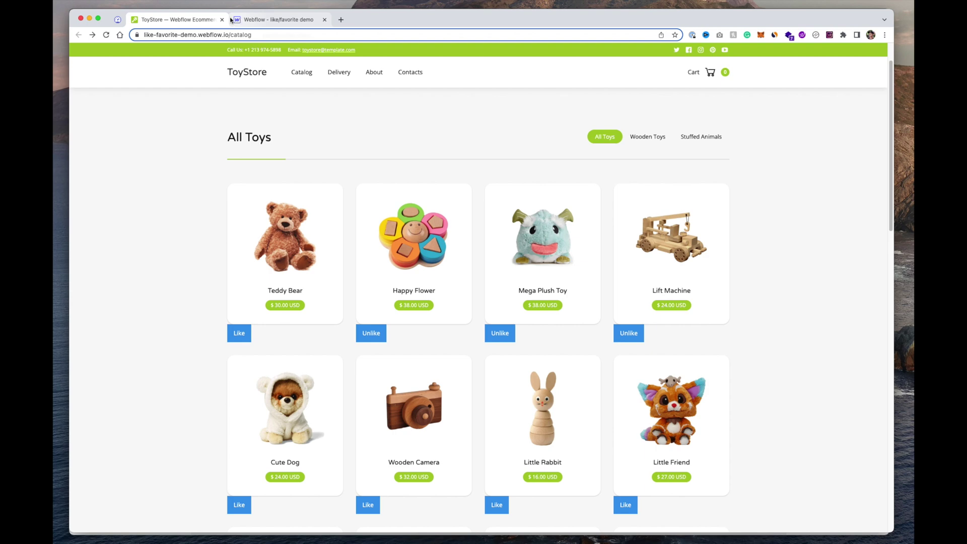
click(280, 21)
click(343, 197)
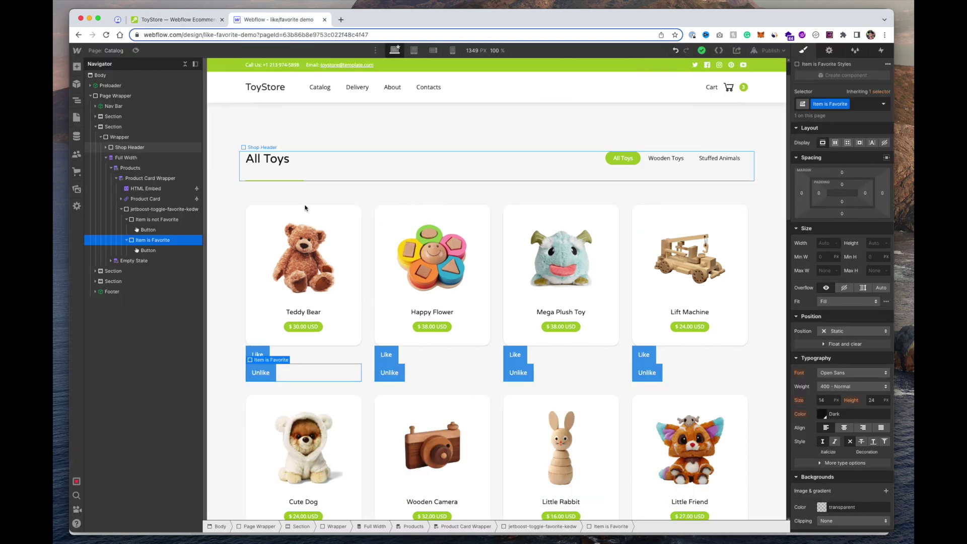
click(162, 222)
click(145, 211)
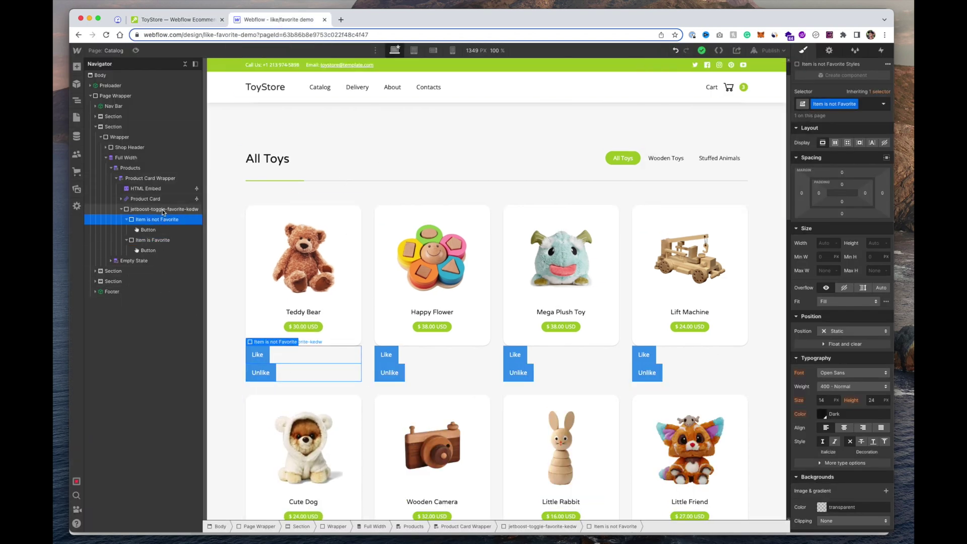
click(127, 220)
click(126, 230)
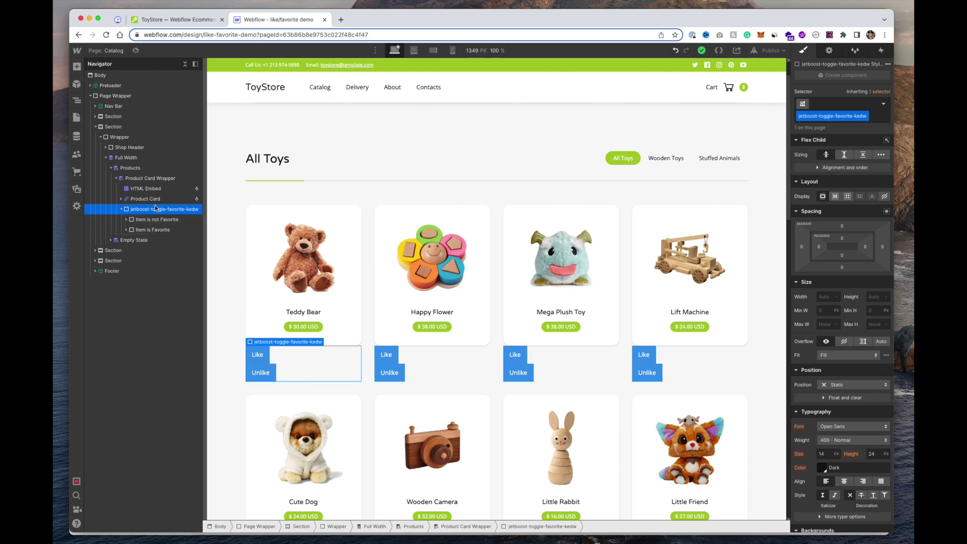
Open the Products Template page and paste the copied jetboost-toggle-favorite-kedw Div inside the Buy Buttons block.
key(p)
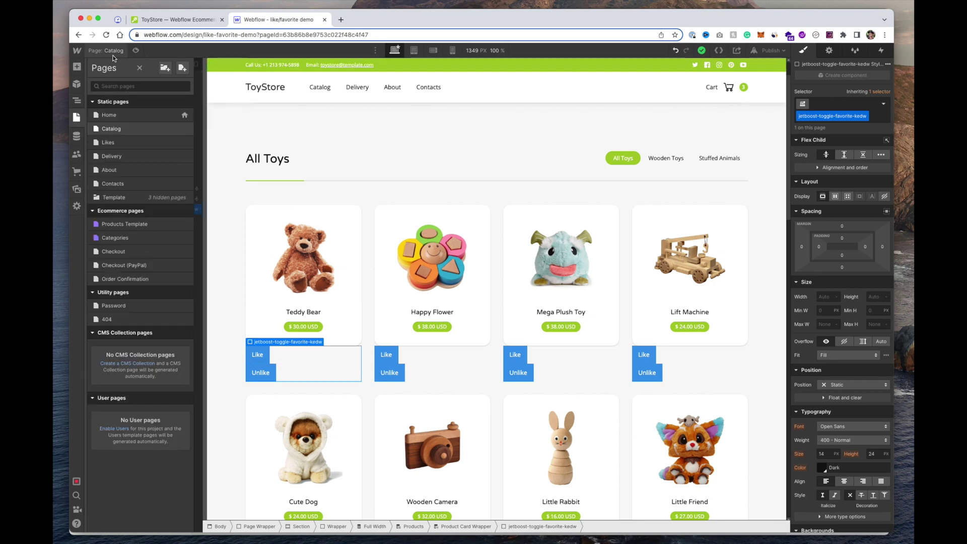
click(124, 223)
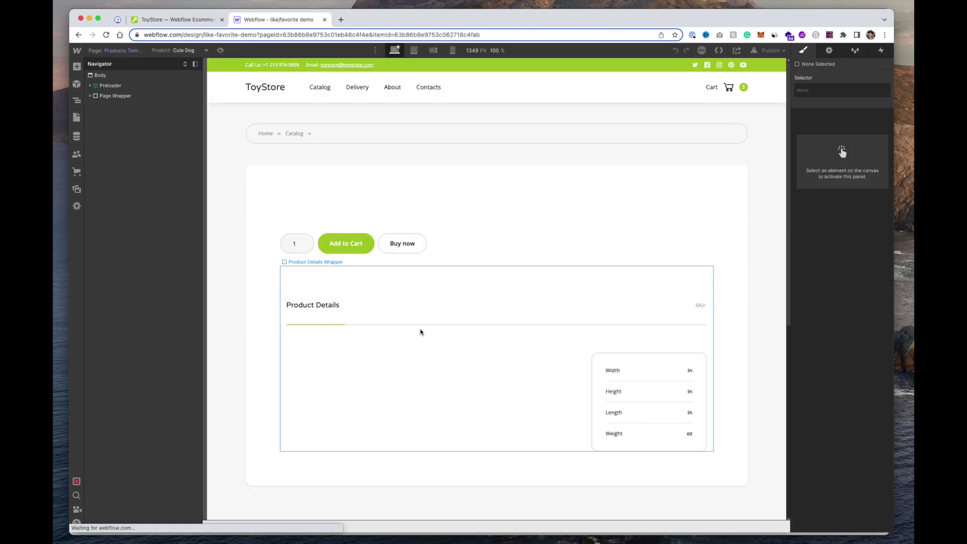
click(401, 361)
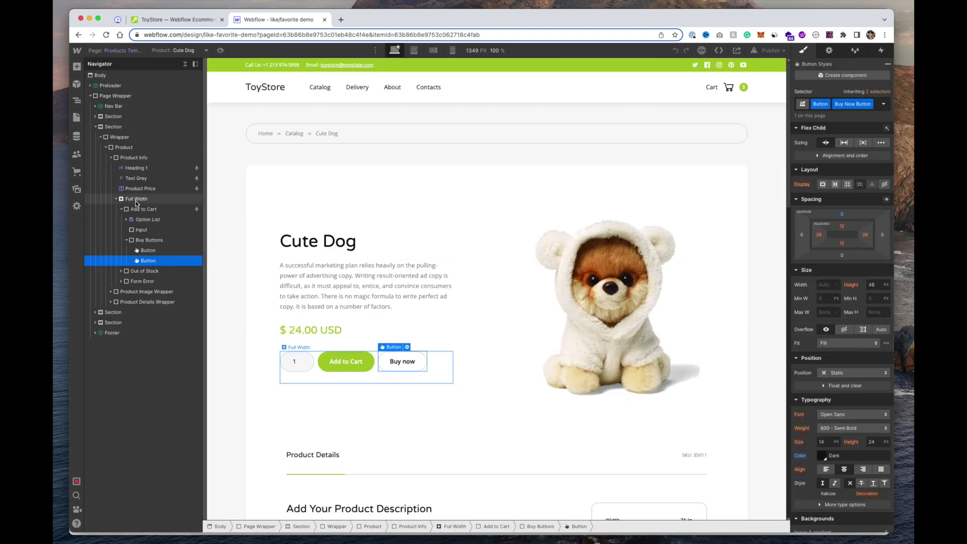
click(137, 241)
click(126, 240)
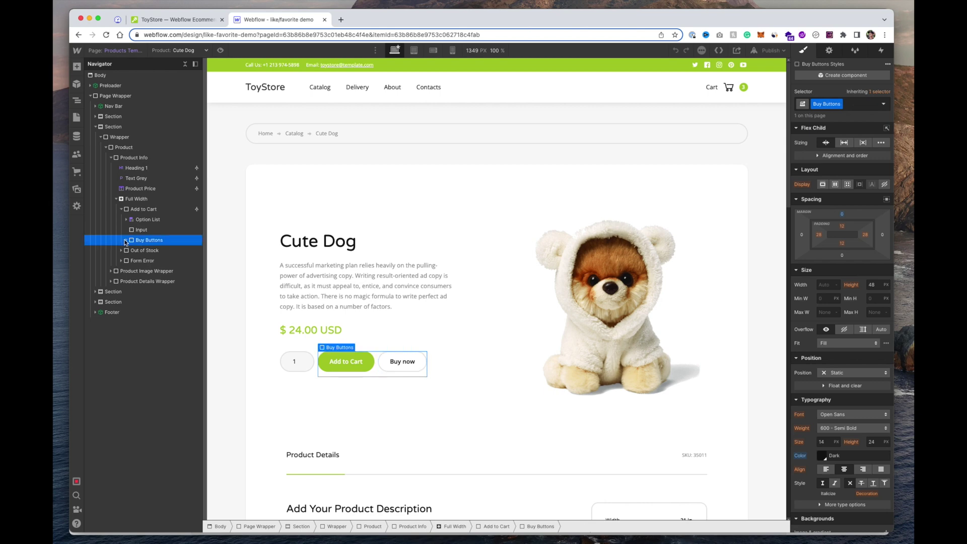
click(126, 241)
key(cmd+v)
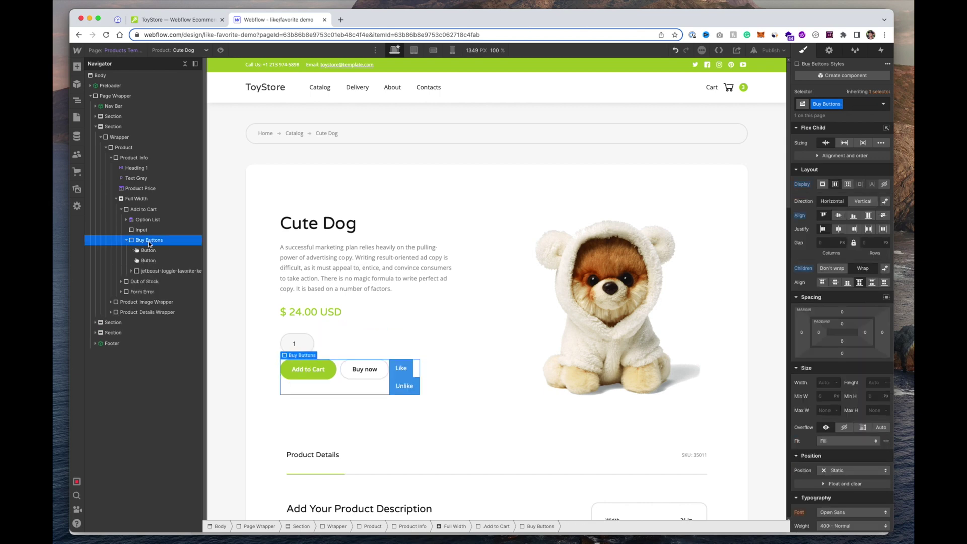
Publish the updated site to its webflow.io staging domain.
click(353, 456)
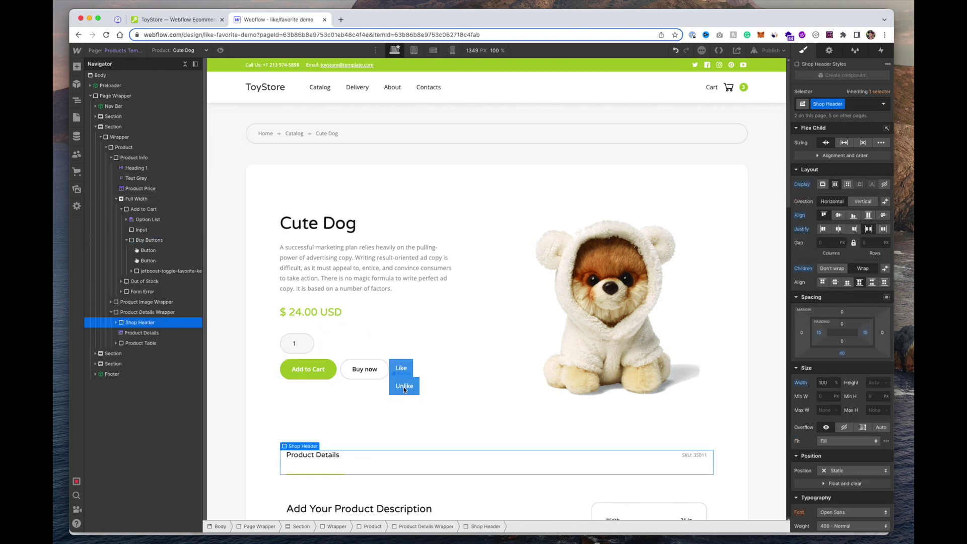
click(770, 51)
click(741, 175)
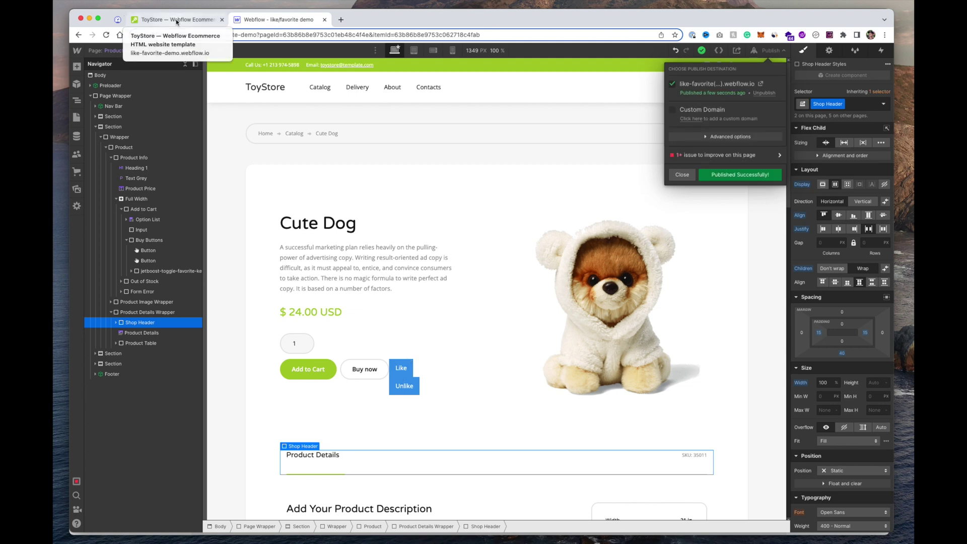
Like the Teddy Bear on its published product page and compare favorite states on the catalog and Happy Flower pages.
click(177, 20)
click(264, 234)
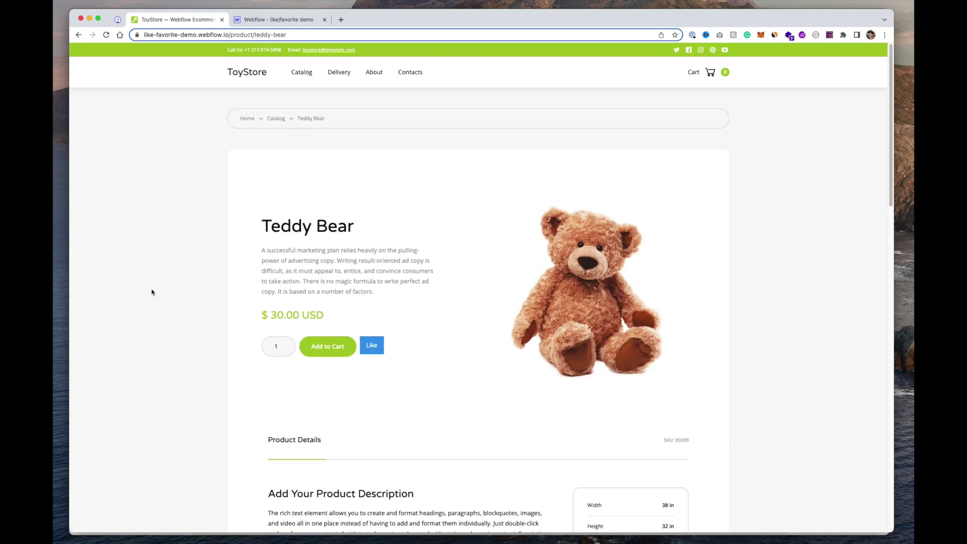
scroll(173, 318, down, 2)
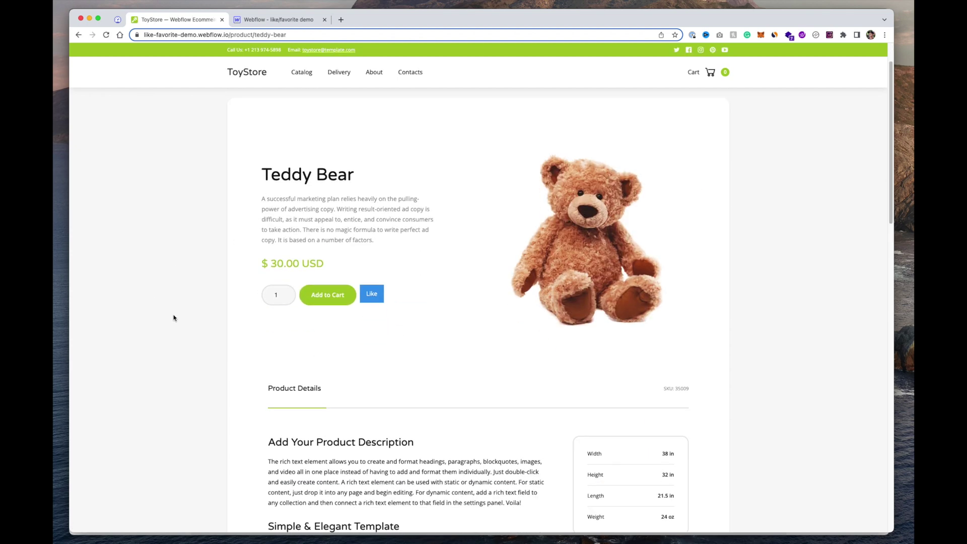
click(379, 296)
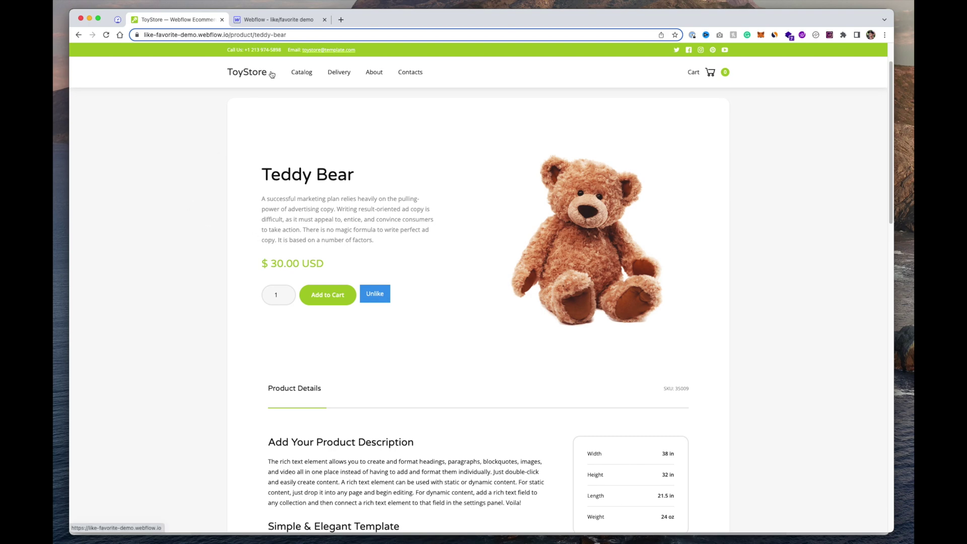
key(super+bracketleft)
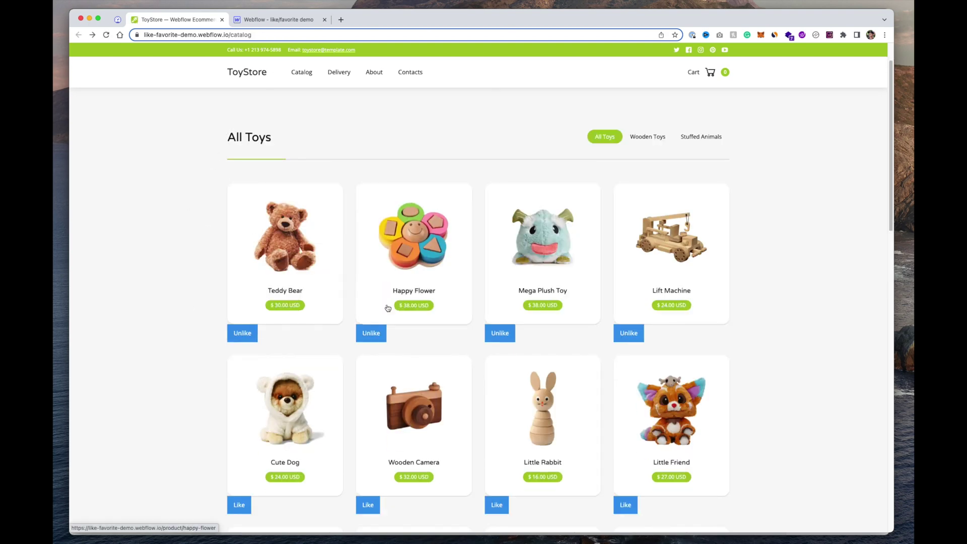
click(414, 235)
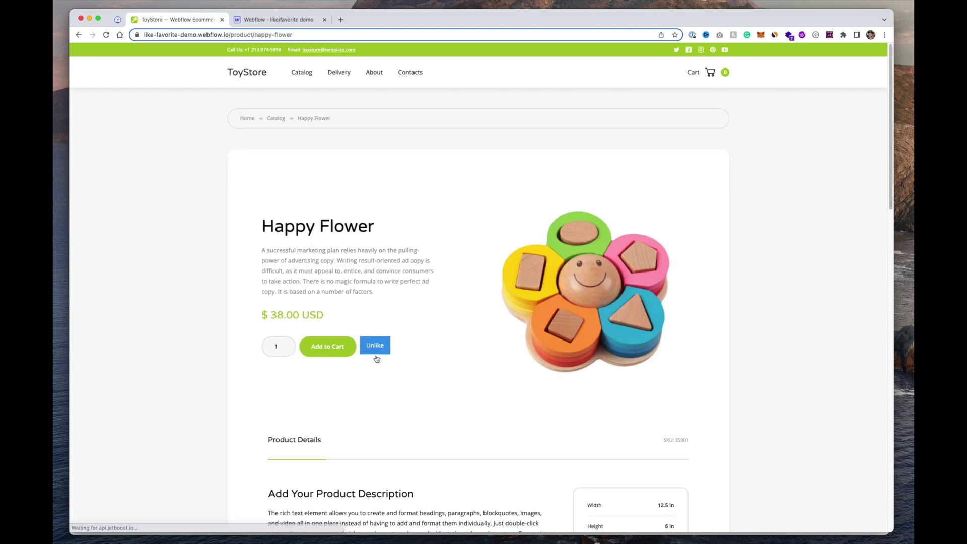
Go back to the published catalog page and review the like and unlike states of the listed toys.
key(super+bracketleft)
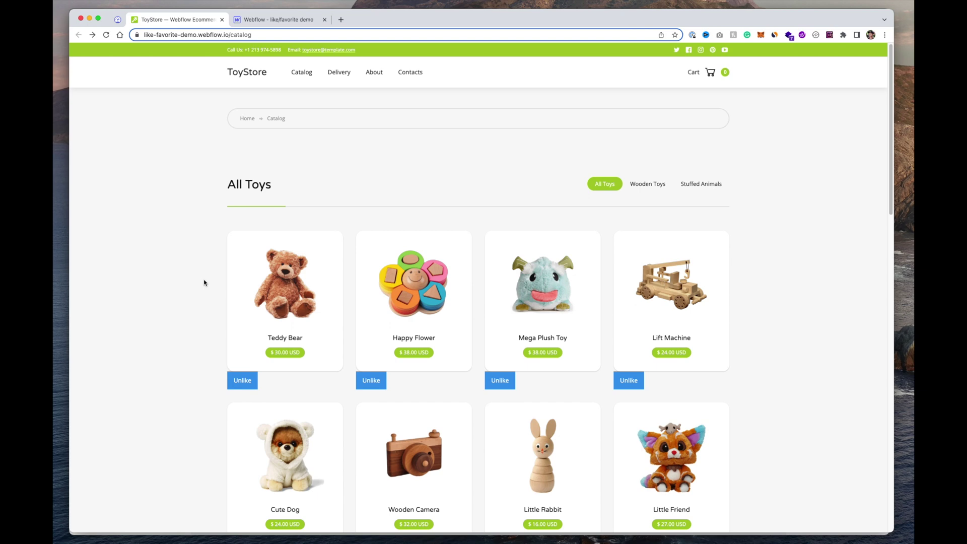
scroll(204, 282, down, 1)
scroll(204, 283, down, 1)
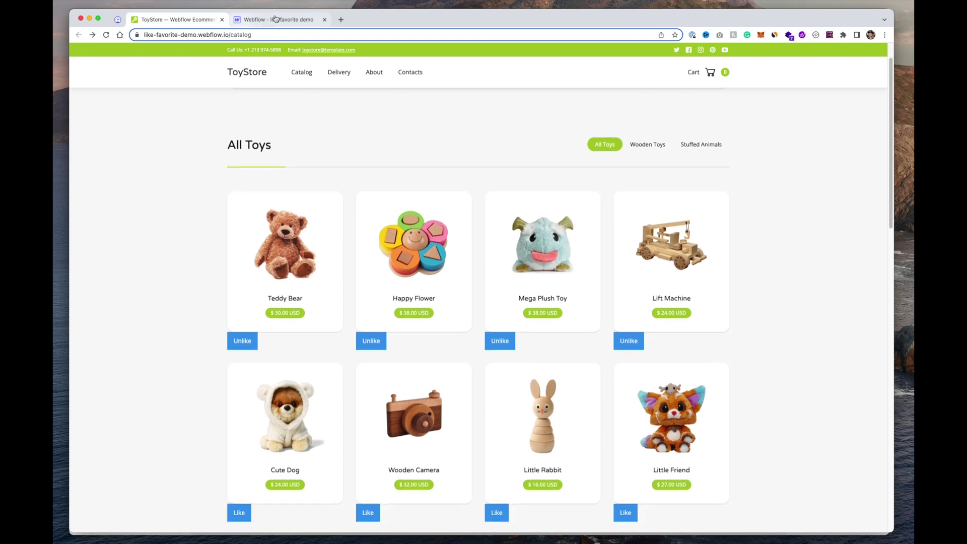
Switch to the Webflow Designer, open the Likes page and look over its product list.
click(249, 23)
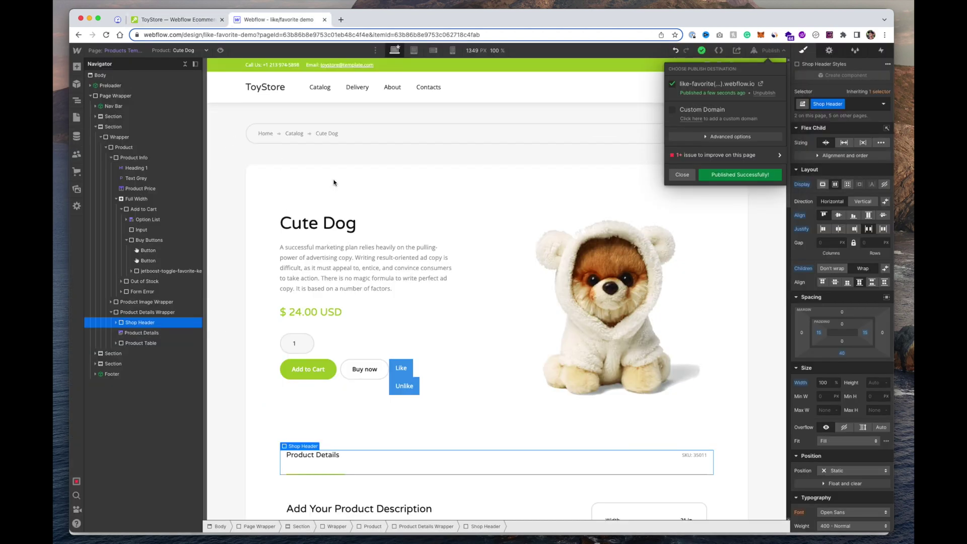
click(421, 201)
key(p)
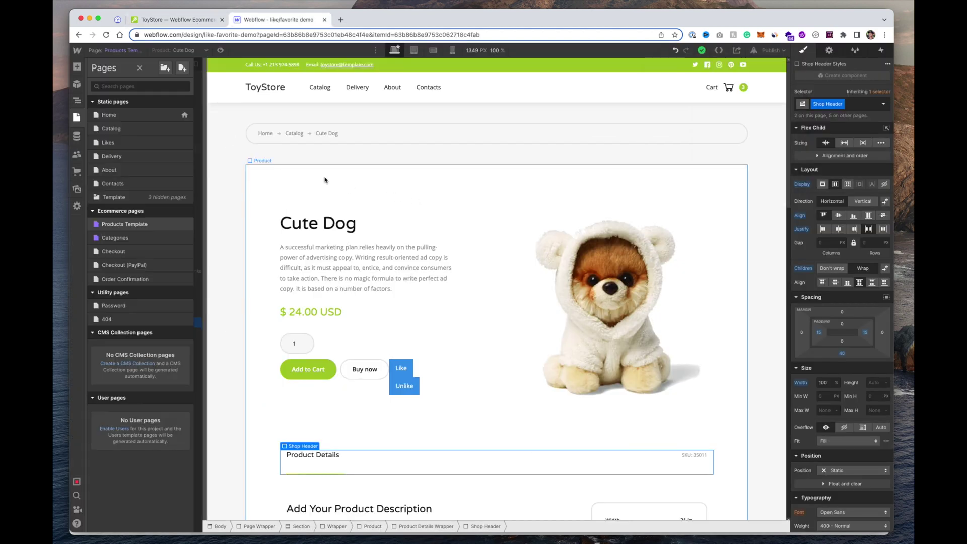
click(121, 142)
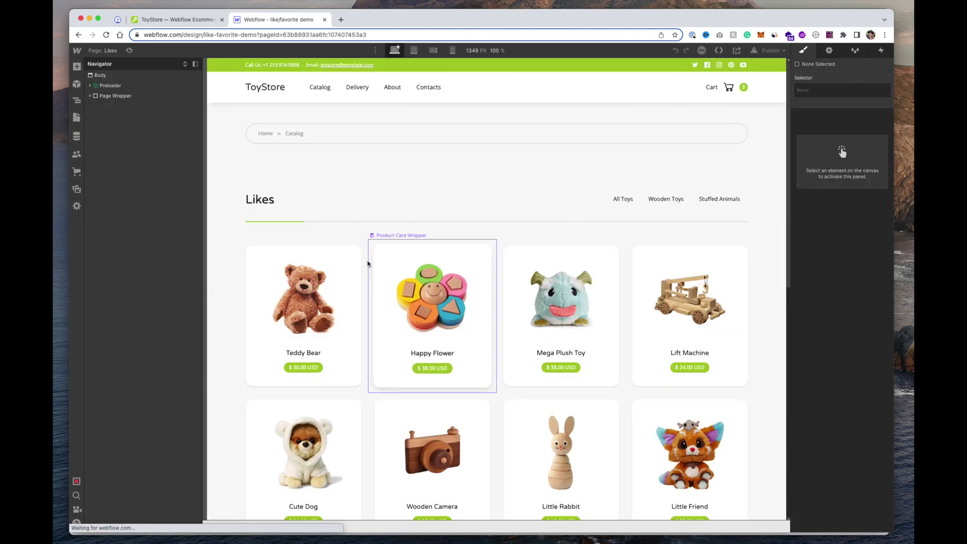
click(368, 262)
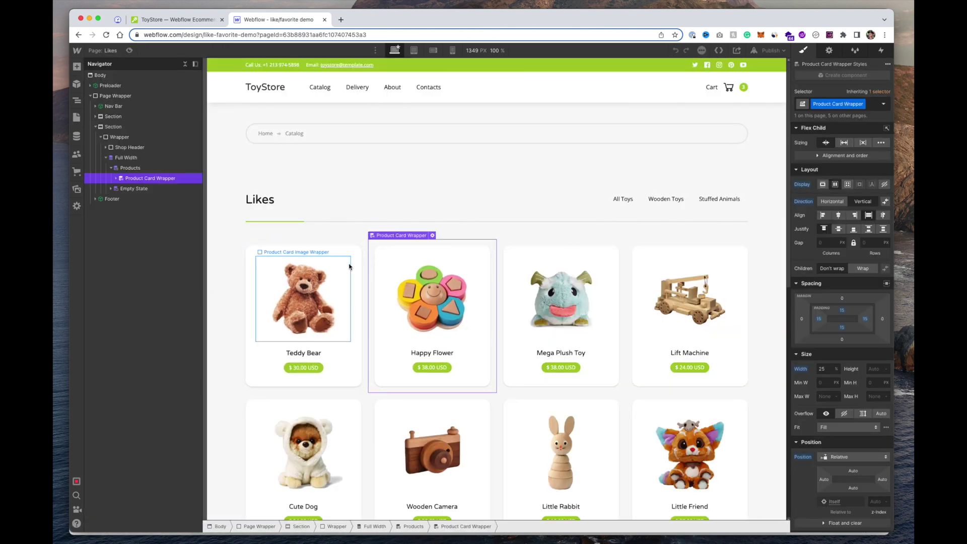
scroll(622, 302, down, 7)
scroll(554, 383, up, 7)
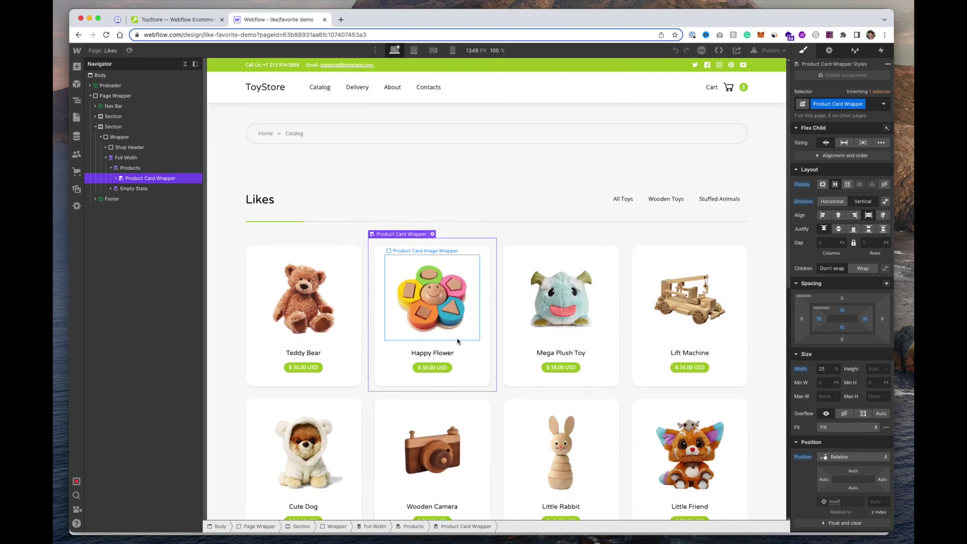
scroll(383, 282, down, 1)
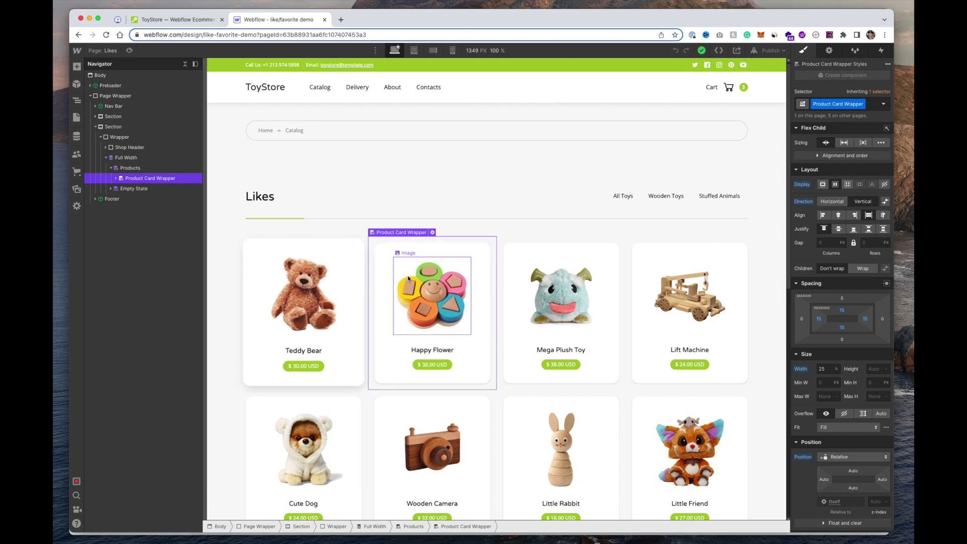
scroll(625, 373, down, 3)
scroll(633, 372, up, 3)
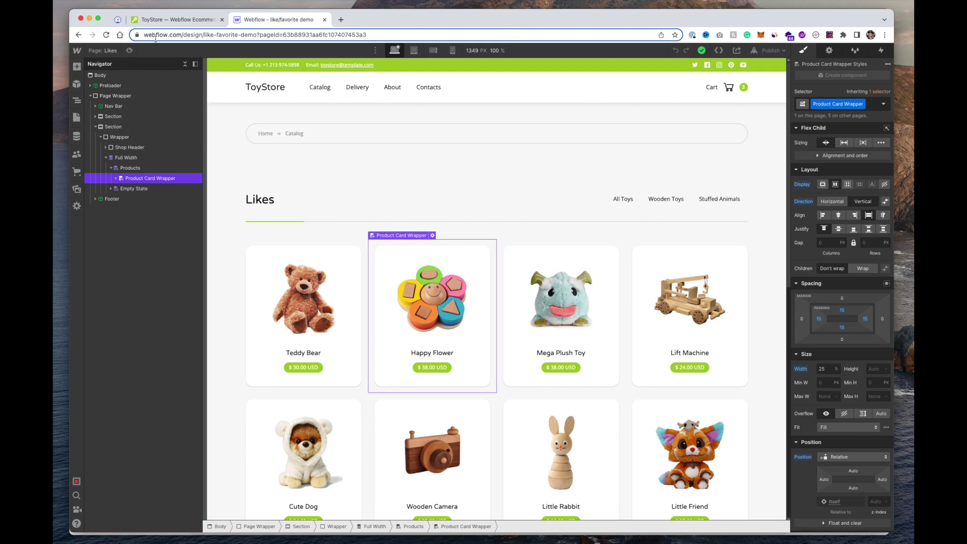
Switch to Jetboost and open the Favorites list instructions among the booster's Power Ups.
click(117, 21)
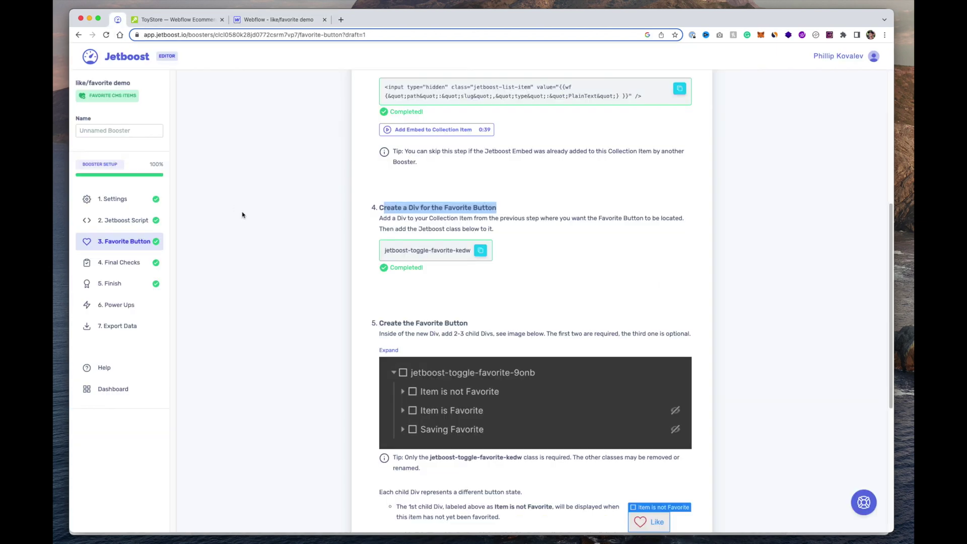
scroll(211, 214, up, 1)
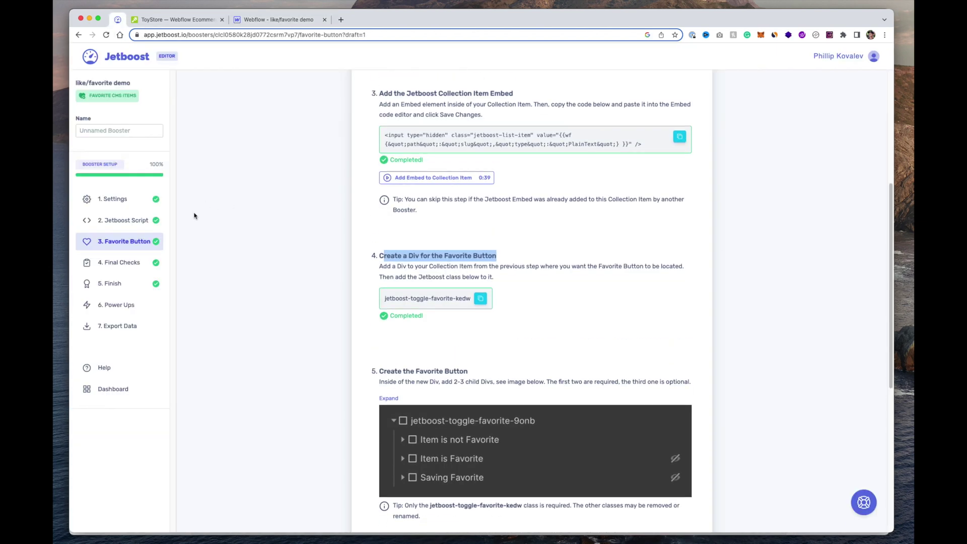
click(127, 307)
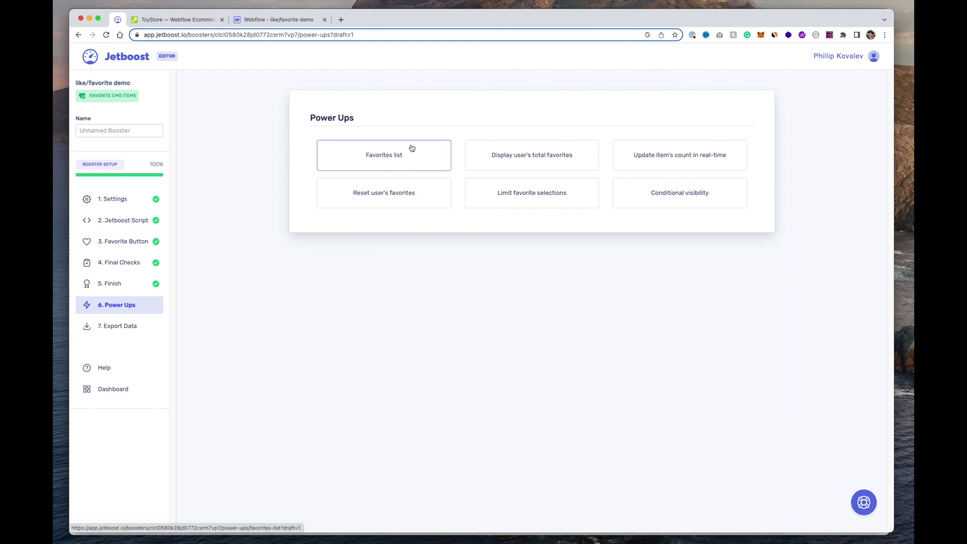
click(404, 159)
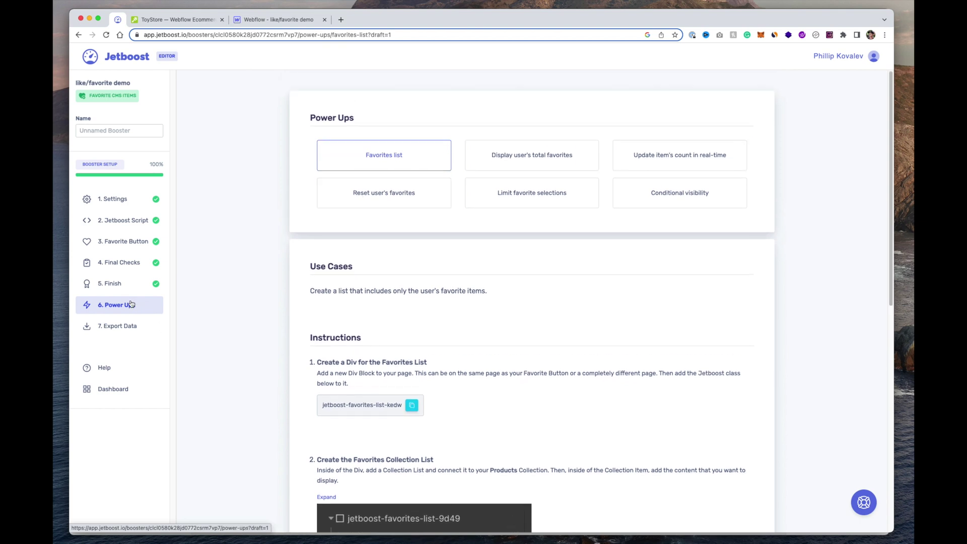
Read the instruction on creating a Div for the Favorites List and copy its jetboost-favorites-list-kedw class name.
scroll(280, 293, down, 3)
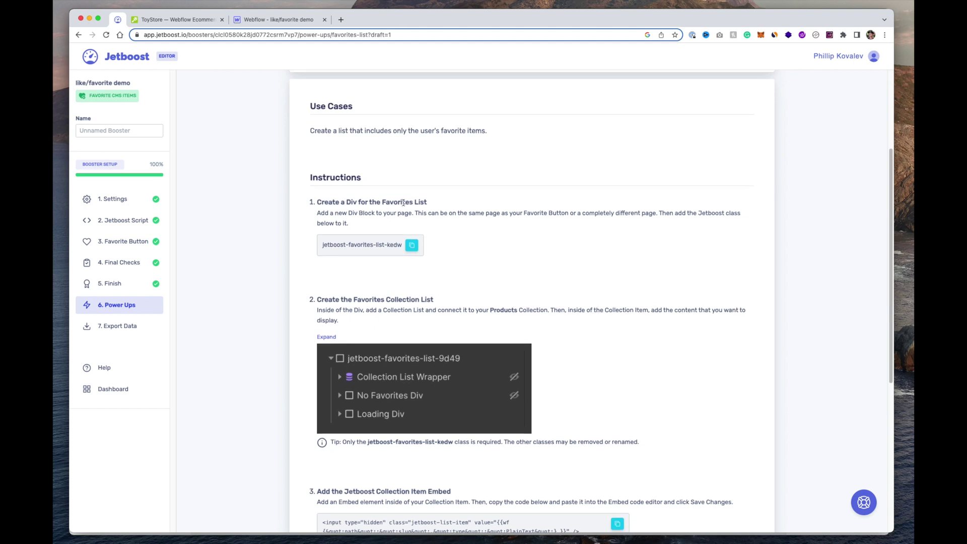
drag(326, 209, 425, 213)
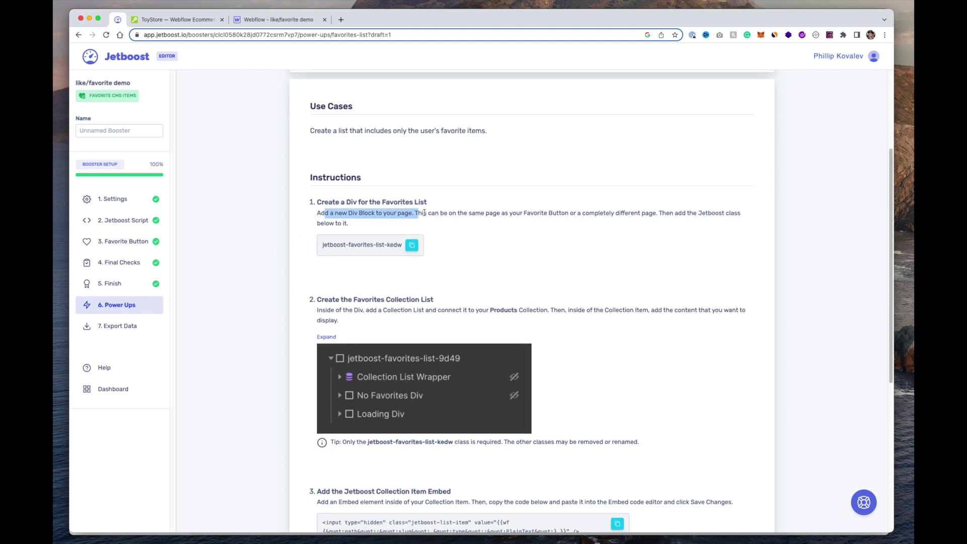
click(425, 213)
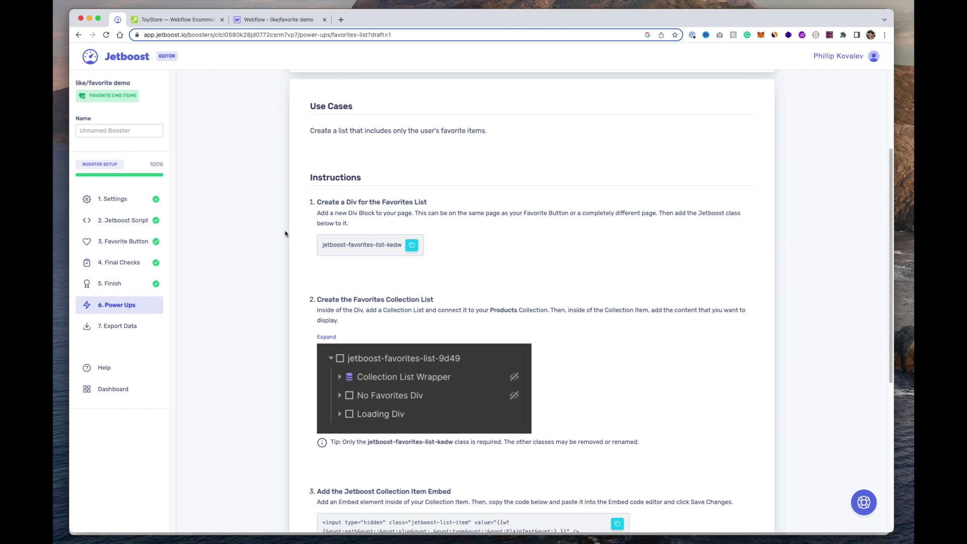
scroll(285, 233, down, 1)
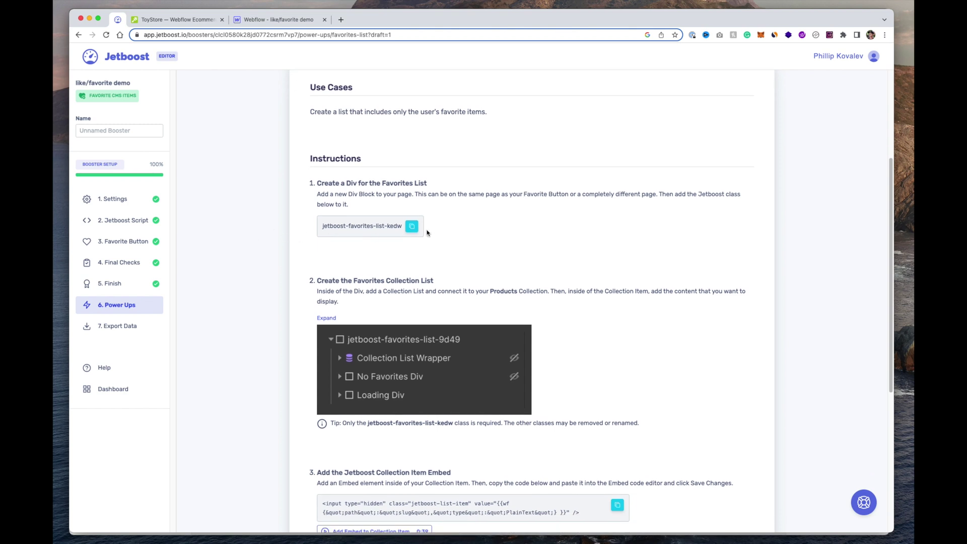
click(412, 226)
Return to the Likes page in the Webflow Designer and collapse the Full Width collection list in the element structure.
click(185, 20)
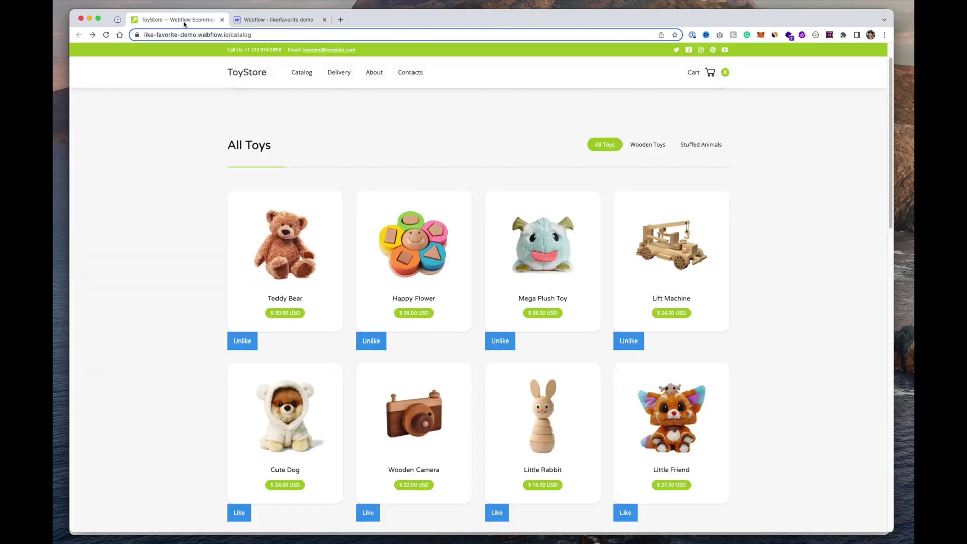
click(265, 20)
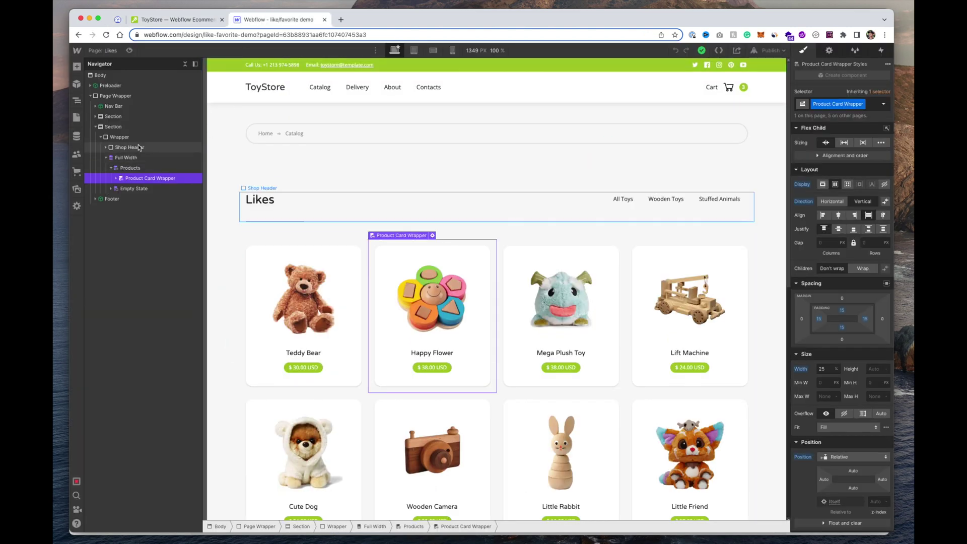
click(126, 158)
click(106, 157)
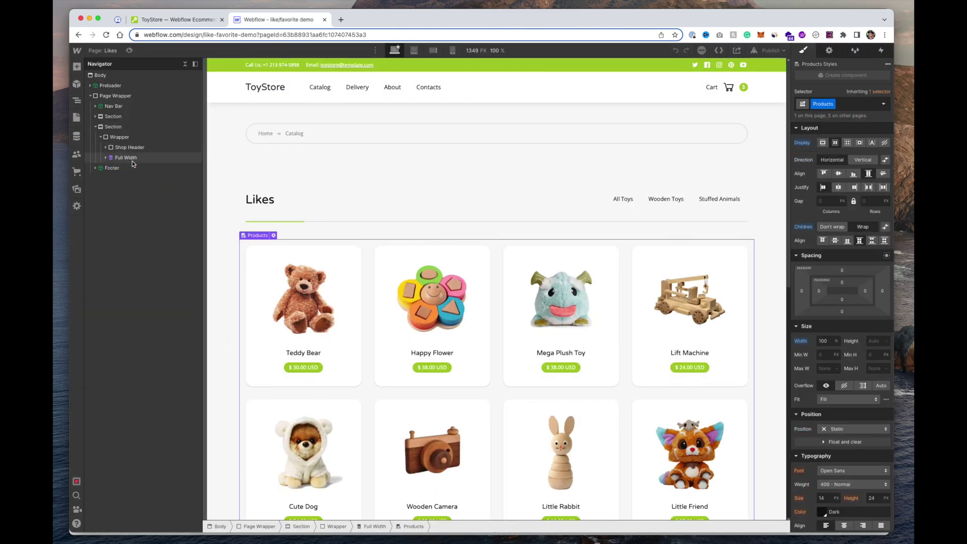
scroll(369, 281, down, 6)
scroll(510, 300, up, 5)
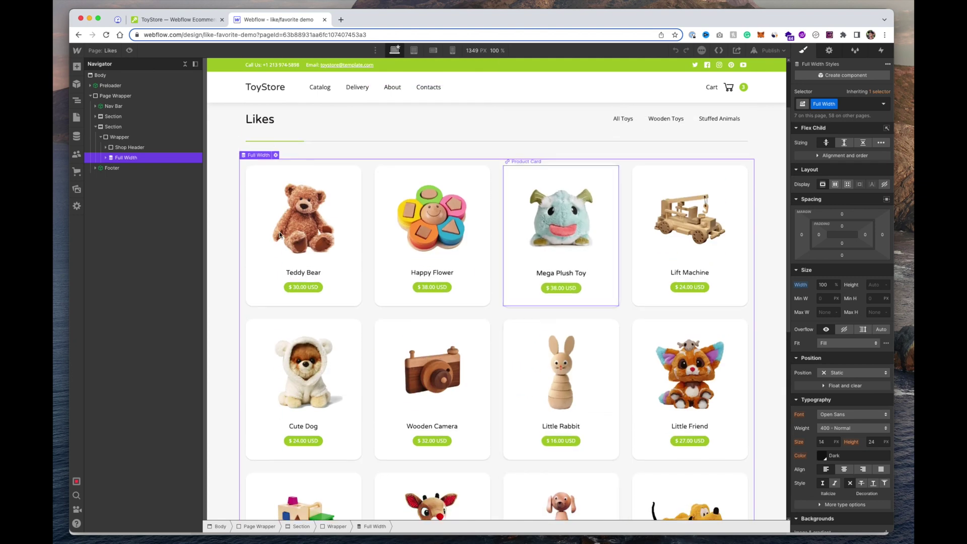
Add a Div Block inside the Likes page's Wrapper and nest the Full Width collection list in it.
click(124, 138)
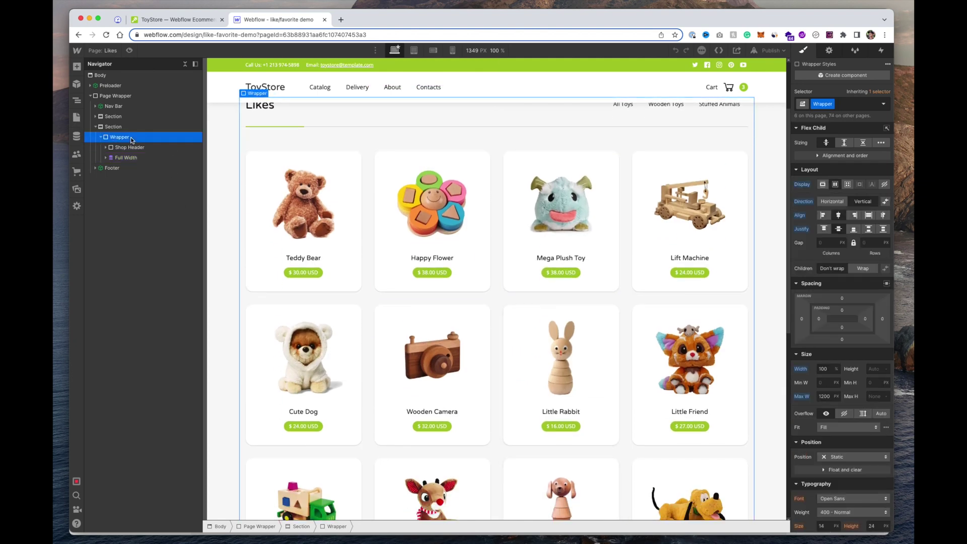
key(super+k)
text(div)
key(Return)
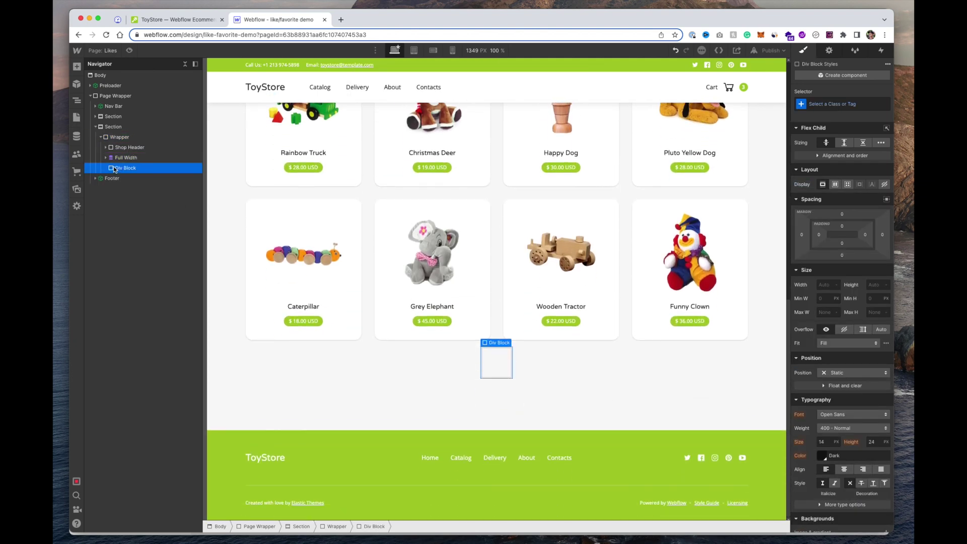
drag(121, 158, 122, 173)
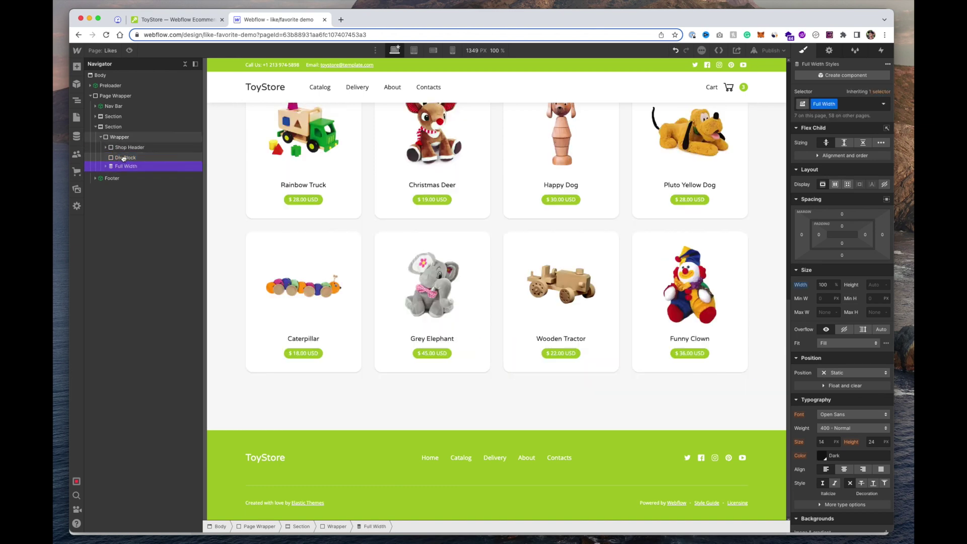
Assign the copied class jetboost-favorites-list-kedw to the new Div Block around the collection list.
click(124, 157)
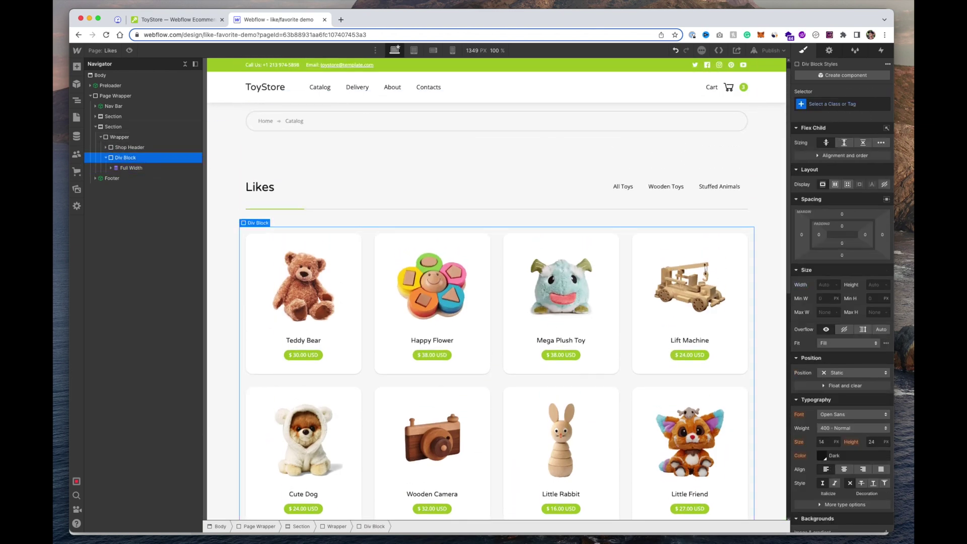
key(super+v)
key(Return)
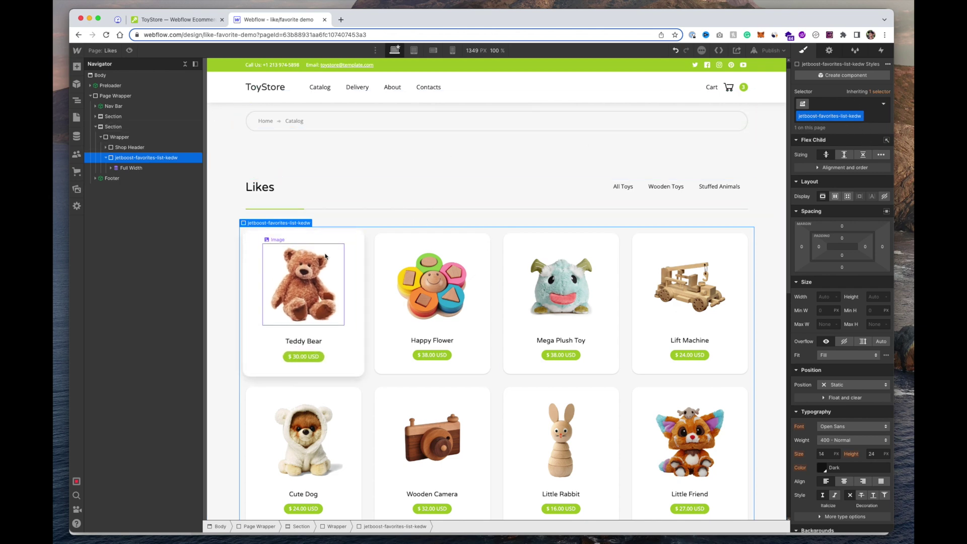
click(130, 167)
click(130, 160)
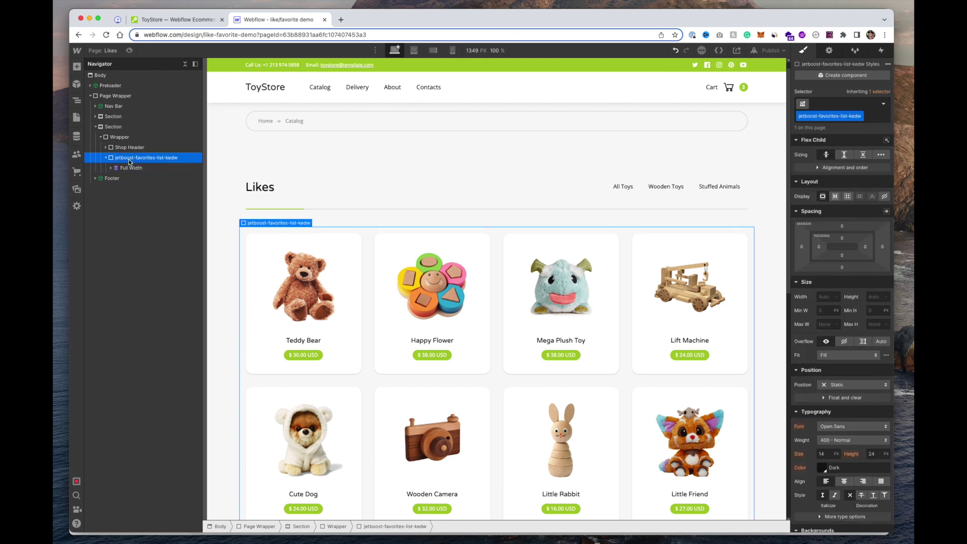
Switch to Jetboost and copy the Collection Item Embed code from step 3 of the Favorites list instructions.
click(118, 19)
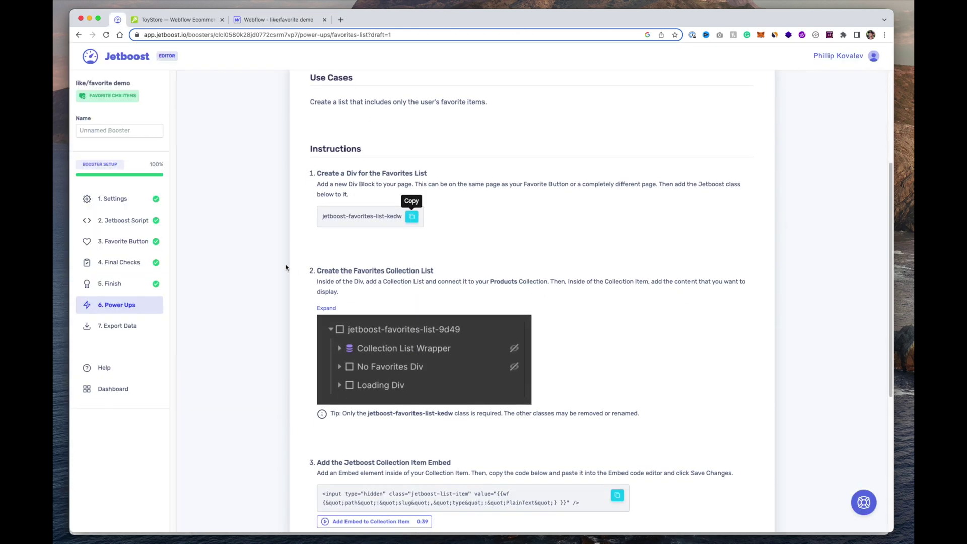
scroll(287, 267, down, 2)
scroll(285, 268, down, 3)
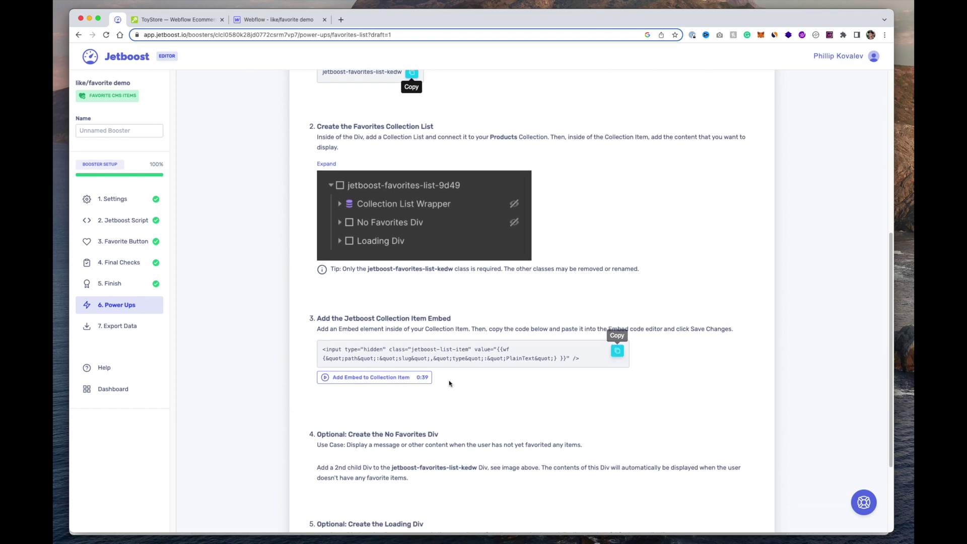
click(617, 350)
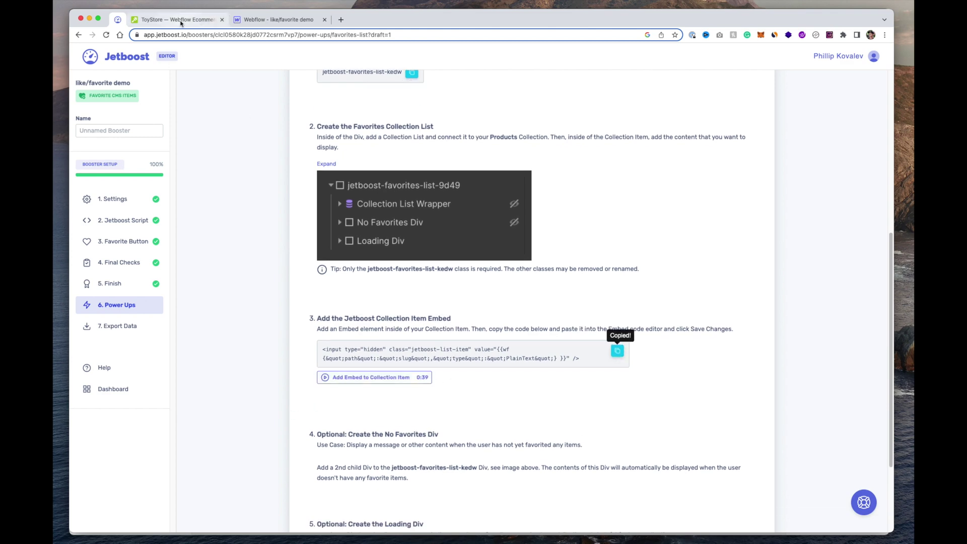
Check the code of the Product Card Wrapper's existing HTML Embed in the Webflow Designer and return to Jetboost's Favorites list instructions.
click(290, 21)
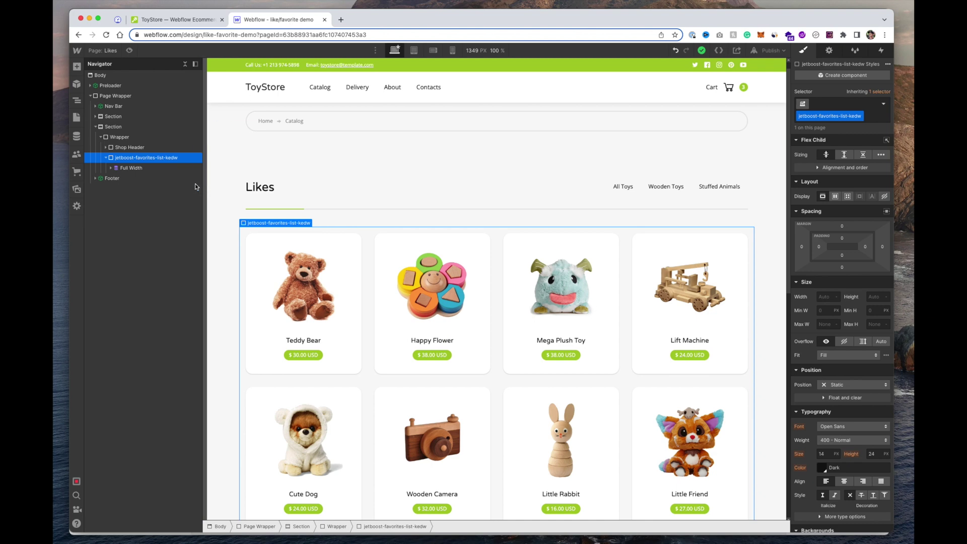
click(304, 297)
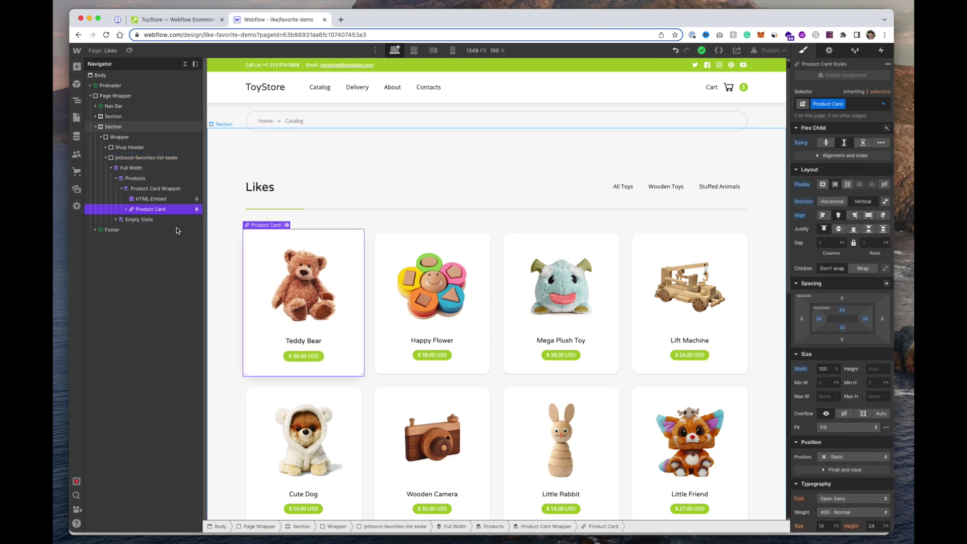
click(146, 199)
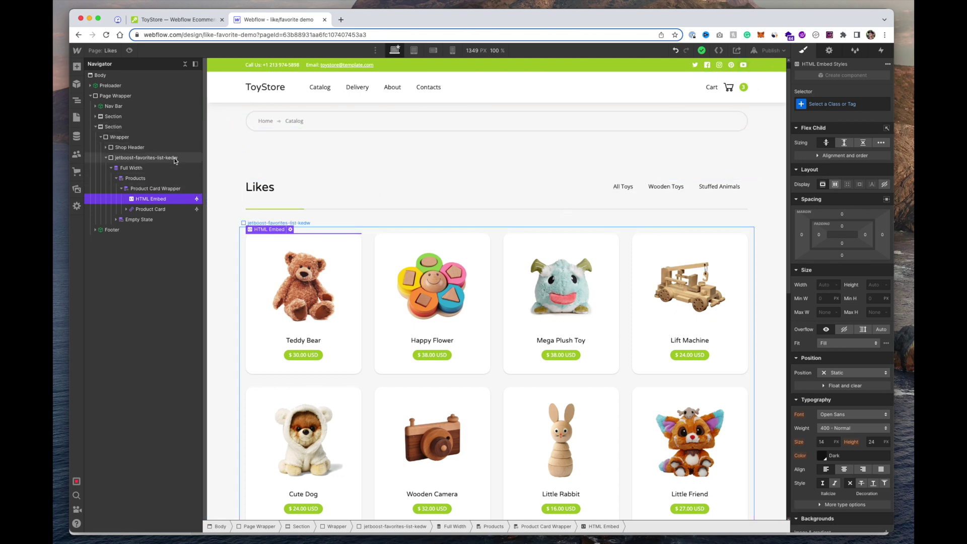
double_click(287, 233)
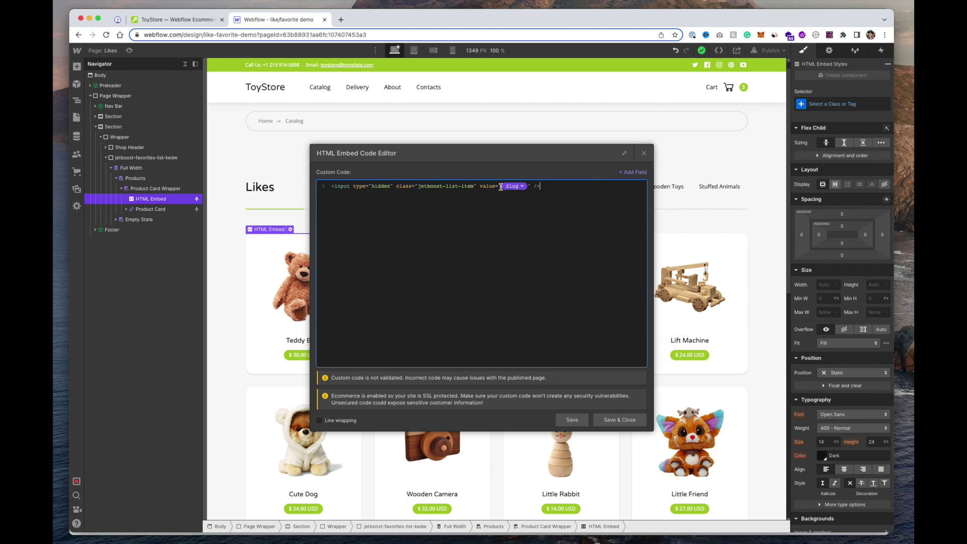
click(444, 202)
click(644, 152)
click(118, 19)
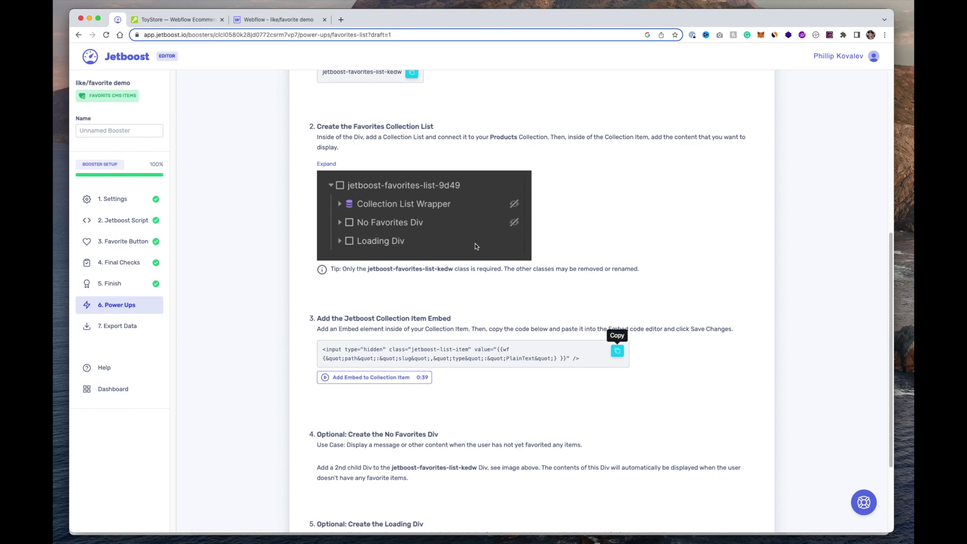
Review Jetboost's optional No Favorites and Loading Div instructions, and return to the Webflow Designer with the old store preview closed.
scroll(358, 291, down, 5)
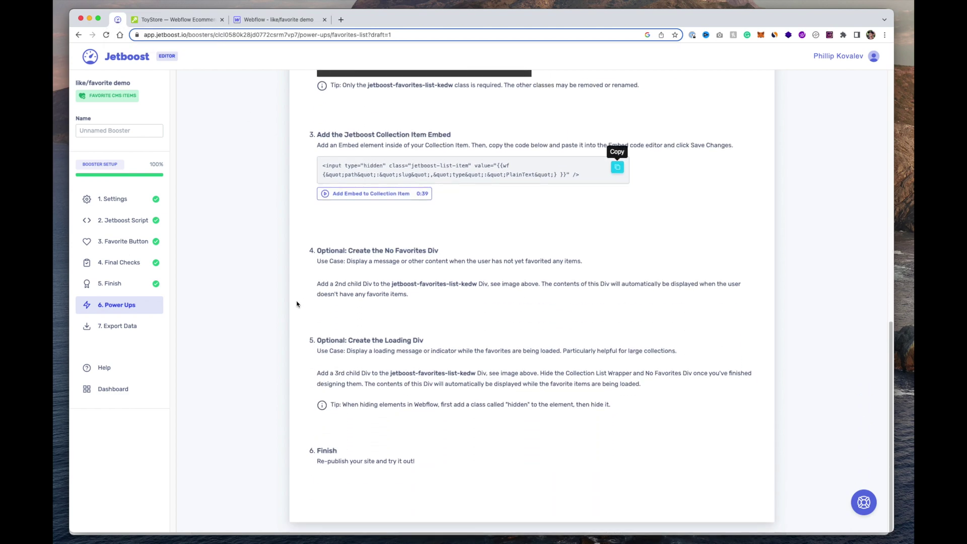
scroll(268, 309, down, 1)
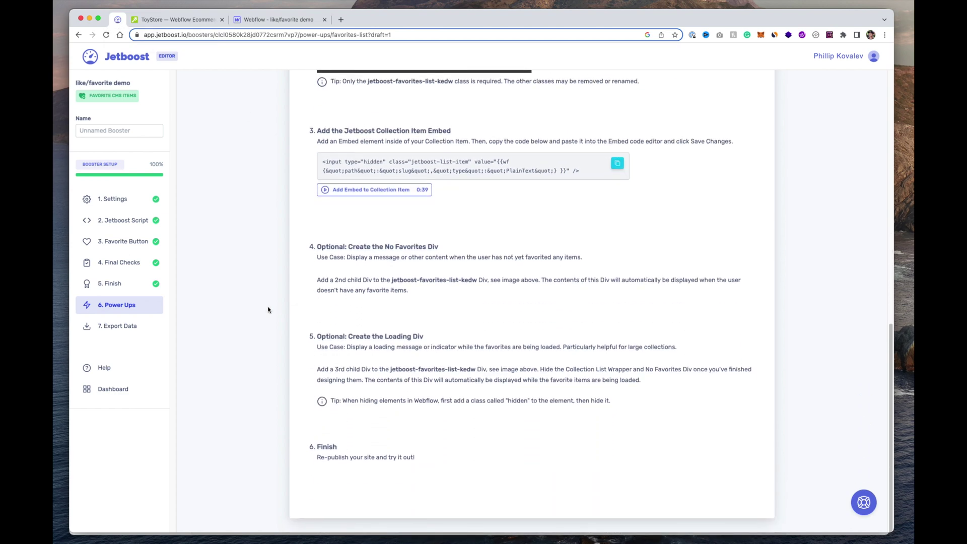
scroll(340, 273, up, 5)
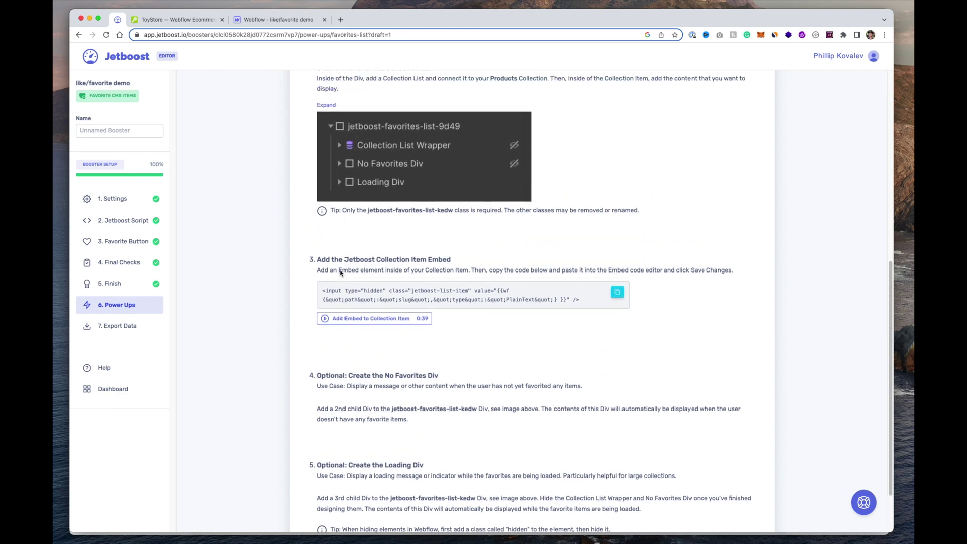
click(192, 21)
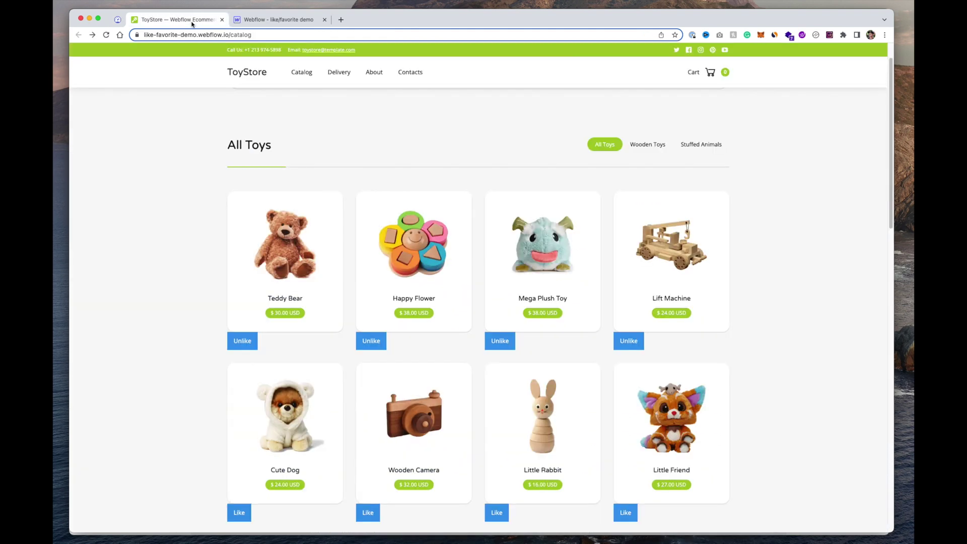
click(252, 20)
click(221, 21)
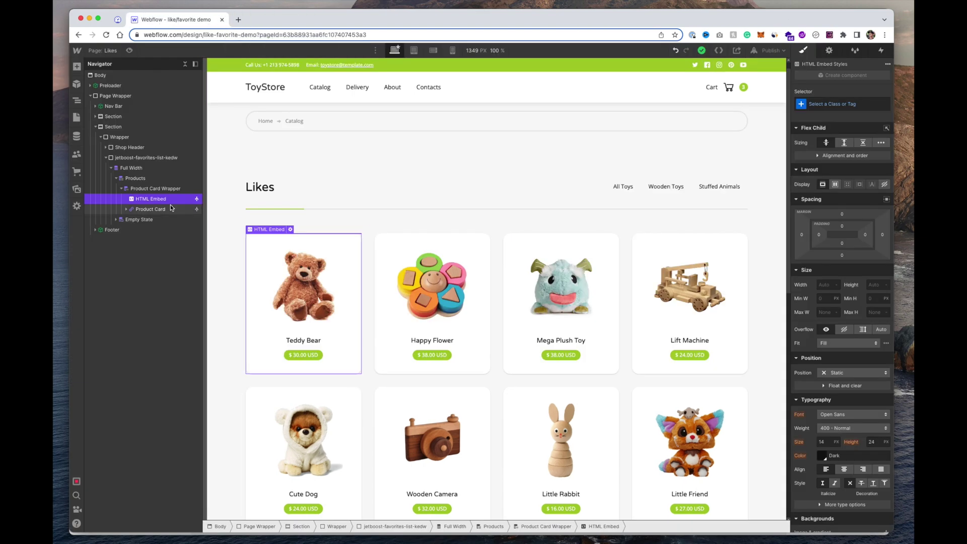
click(267, 187)
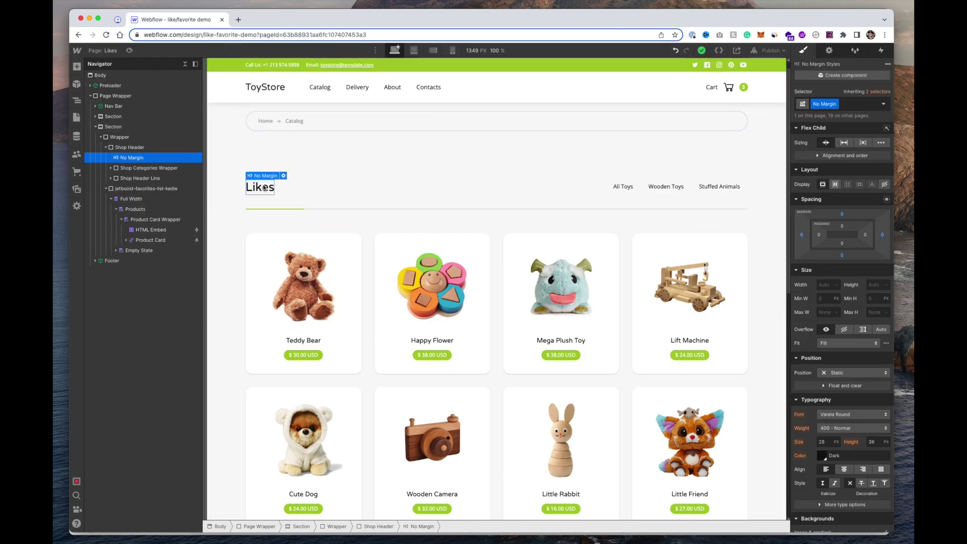
click(770, 51)
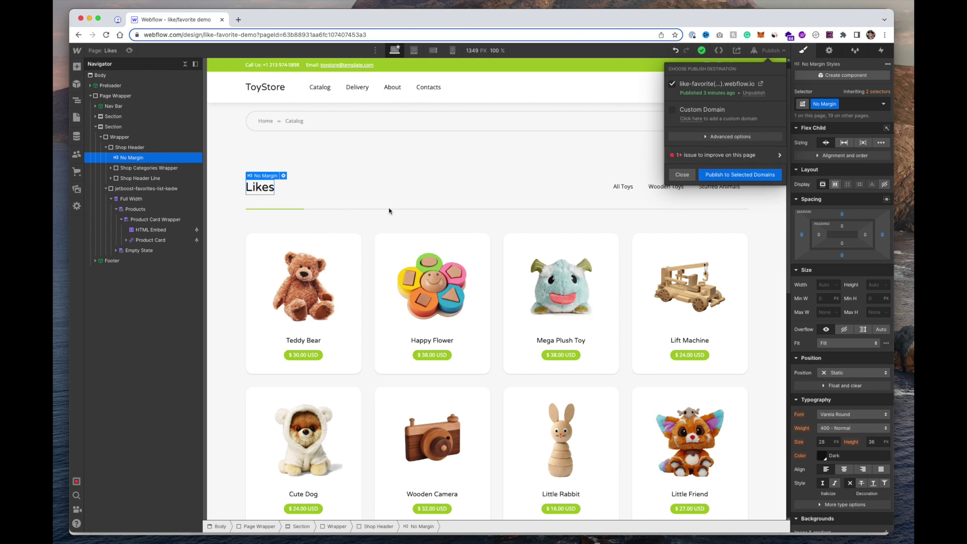
click(263, 220)
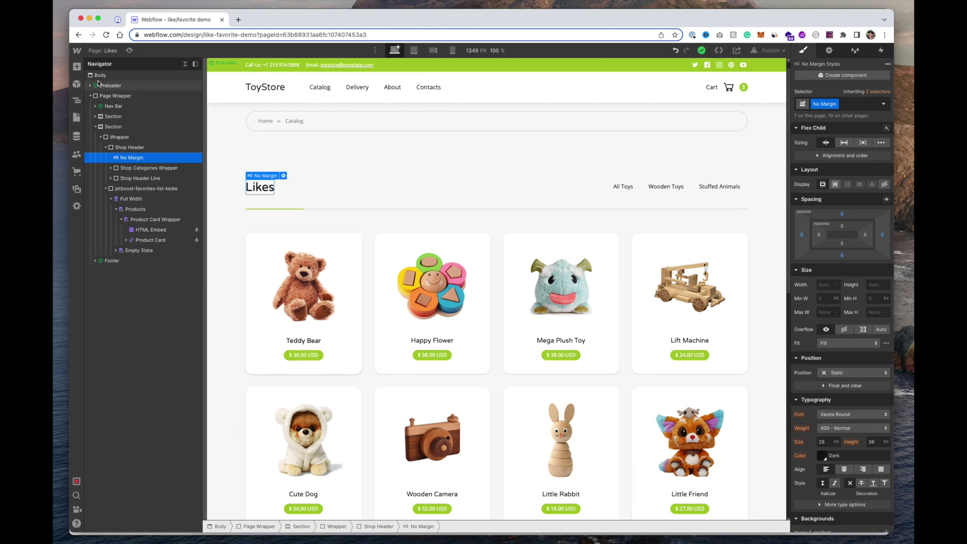
Open the Catalog page and copy the jetboost-toggle-favorite-kedw div containing the Like and Unlike buttons.
key(p)
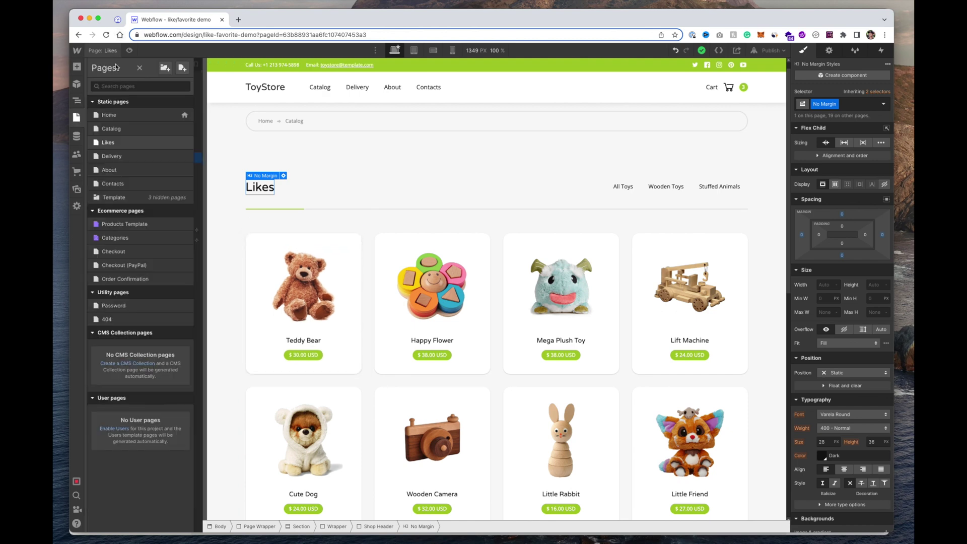
click(111, 129)
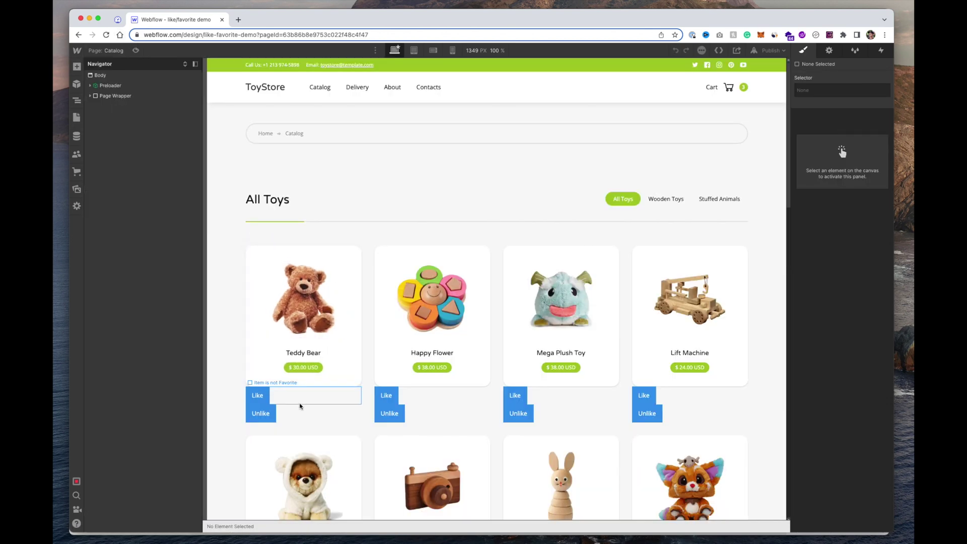
click(300, 407)
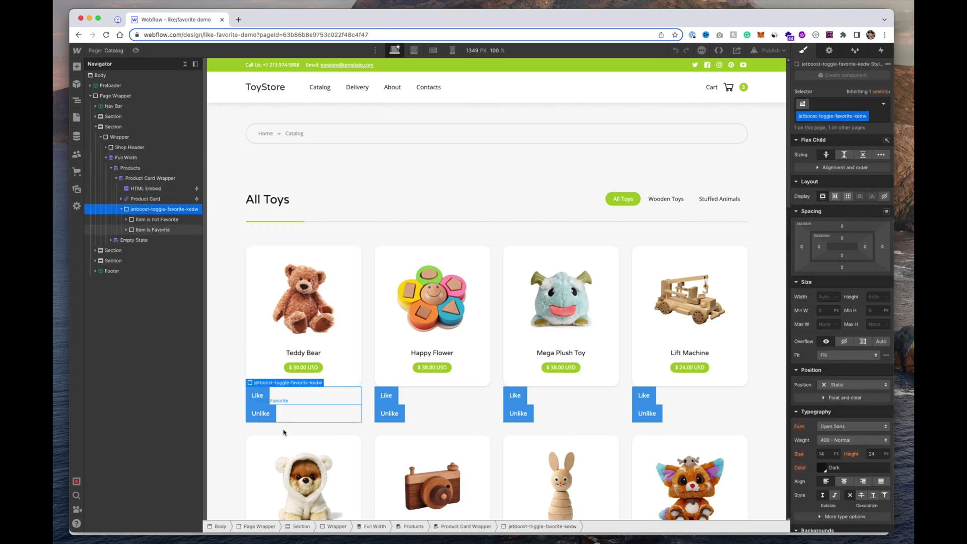
Return to the Likes page and paste the copied like/unlike toggle div into the Product Card Wrapper.
click(114, 49)
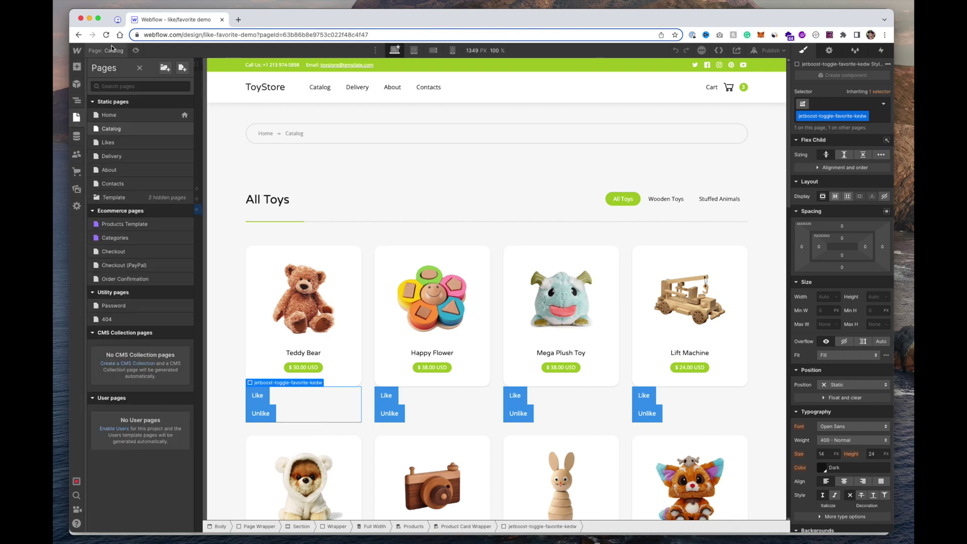
click(117, 144)
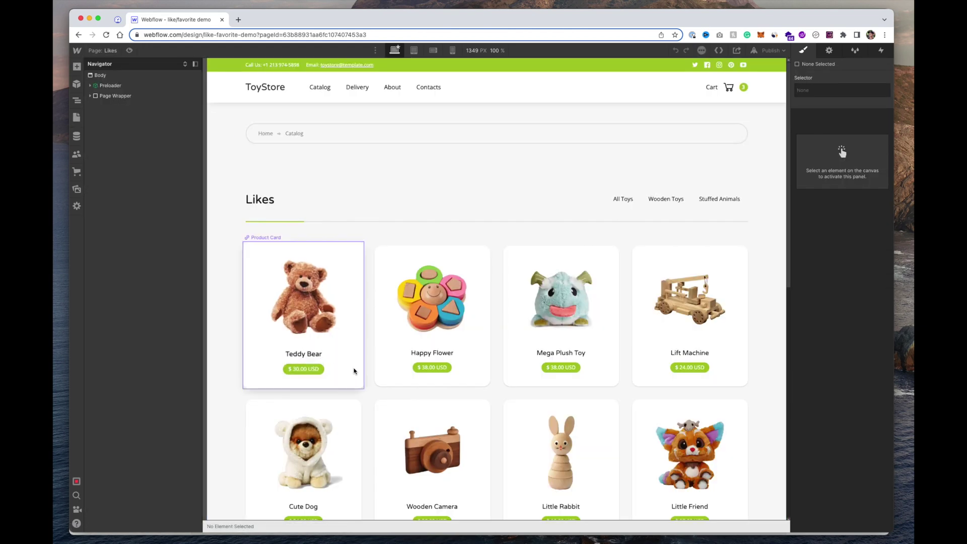
click(356, 379)
click(123, 190)
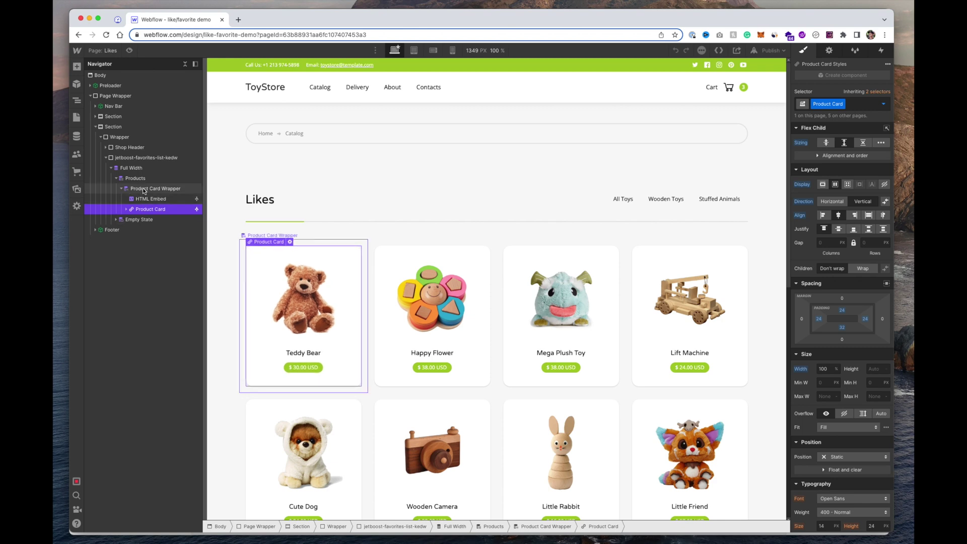
key(ctrl+v)
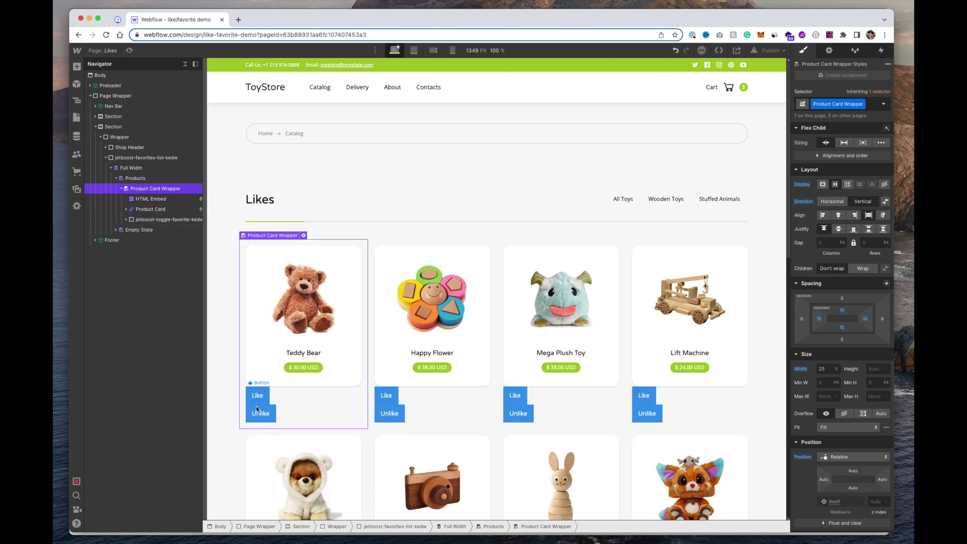
Publish the site to its webflow.io domain and open the live Likes page.
click(767, 50)
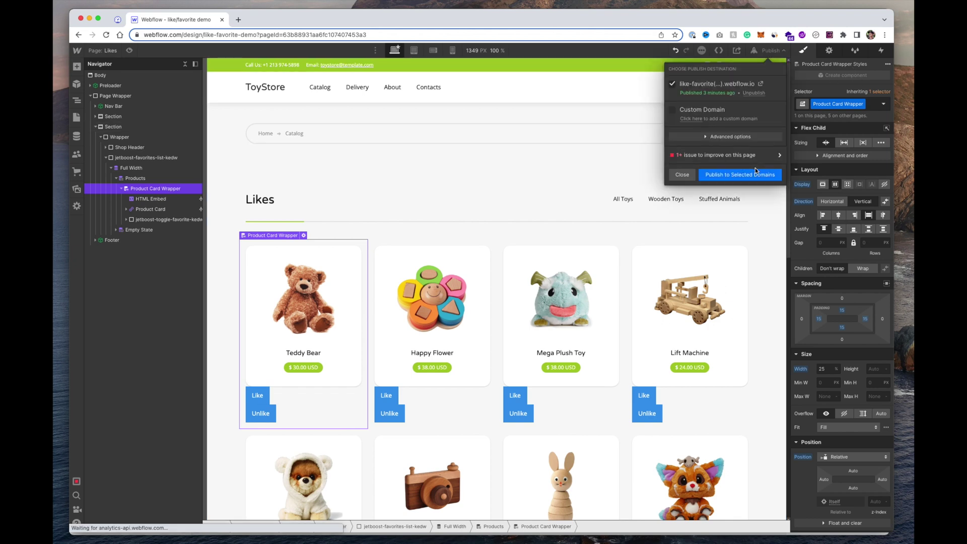
click(755, 172)
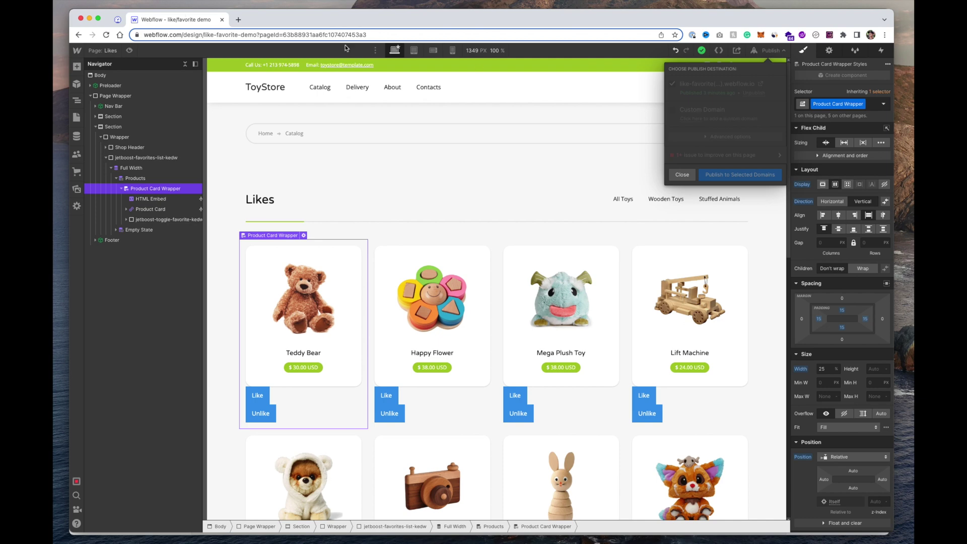
click(761, 83)
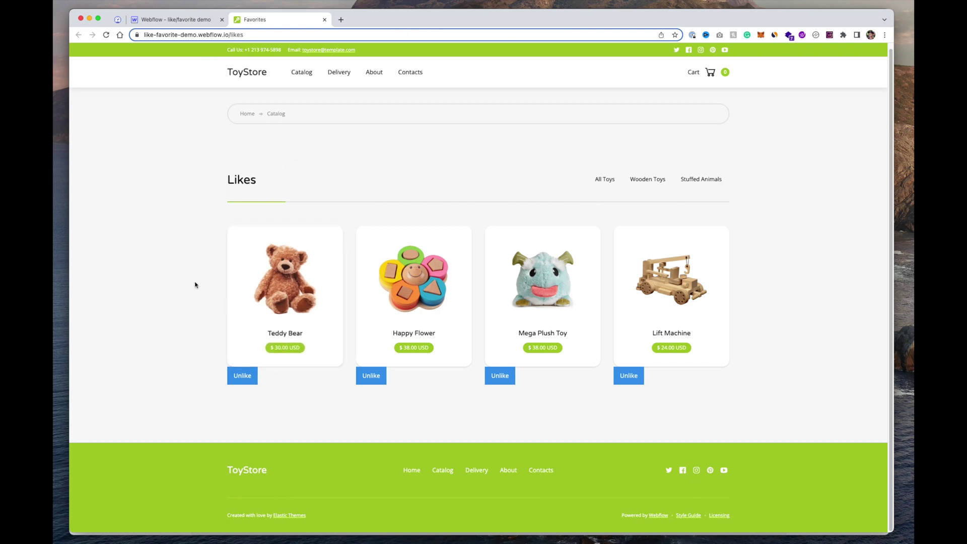
Open the Teddy Bear product from the live Likes page, unlike it, and return to the reloaded Likes page.
click(296, 293)
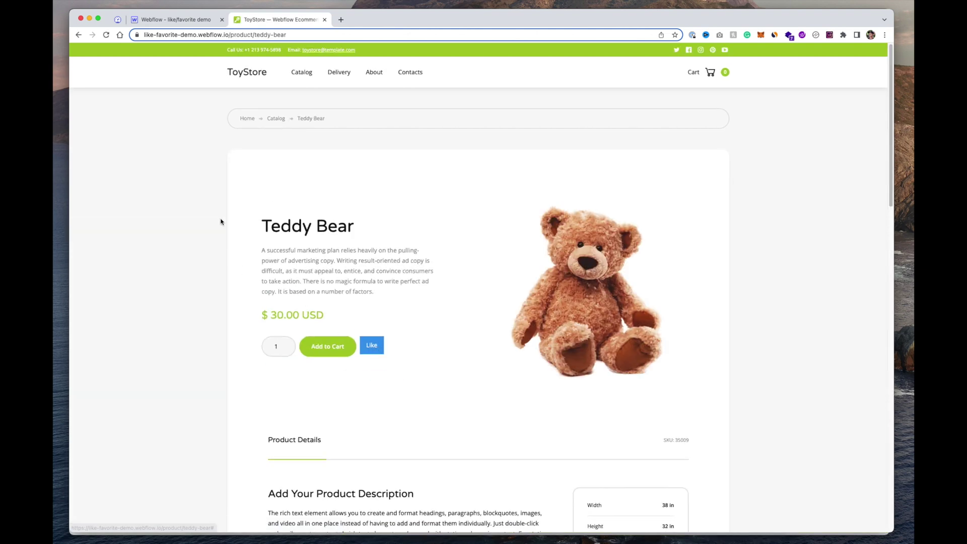
key(super+bracketleft)
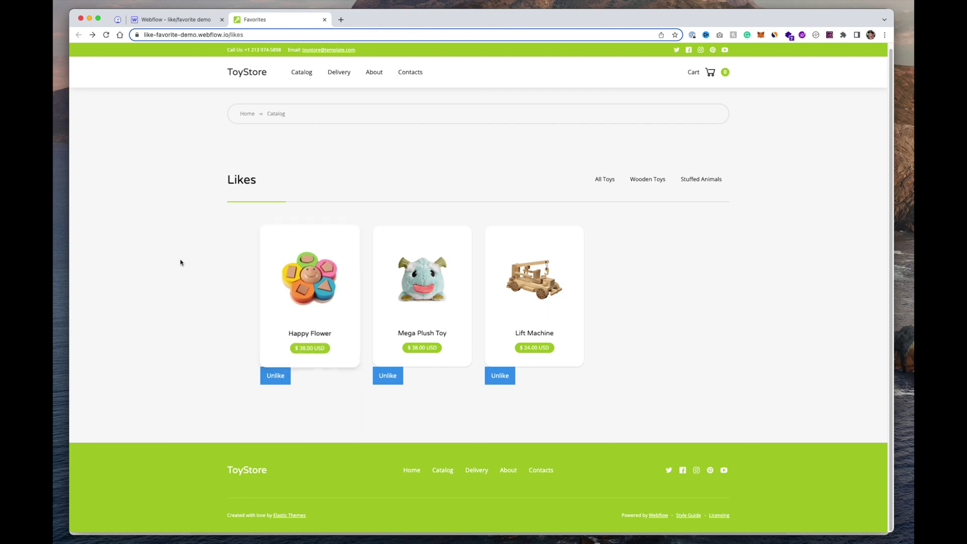
key(super+r)
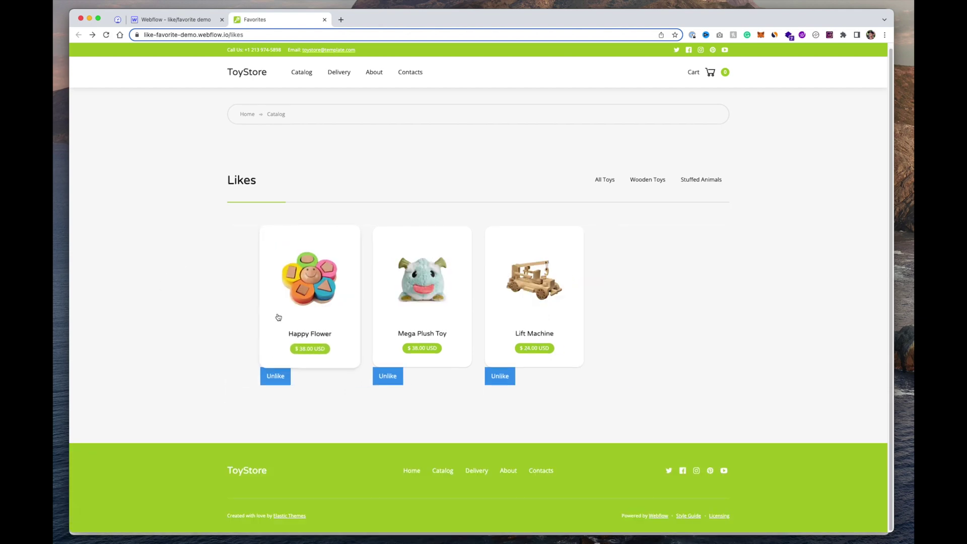